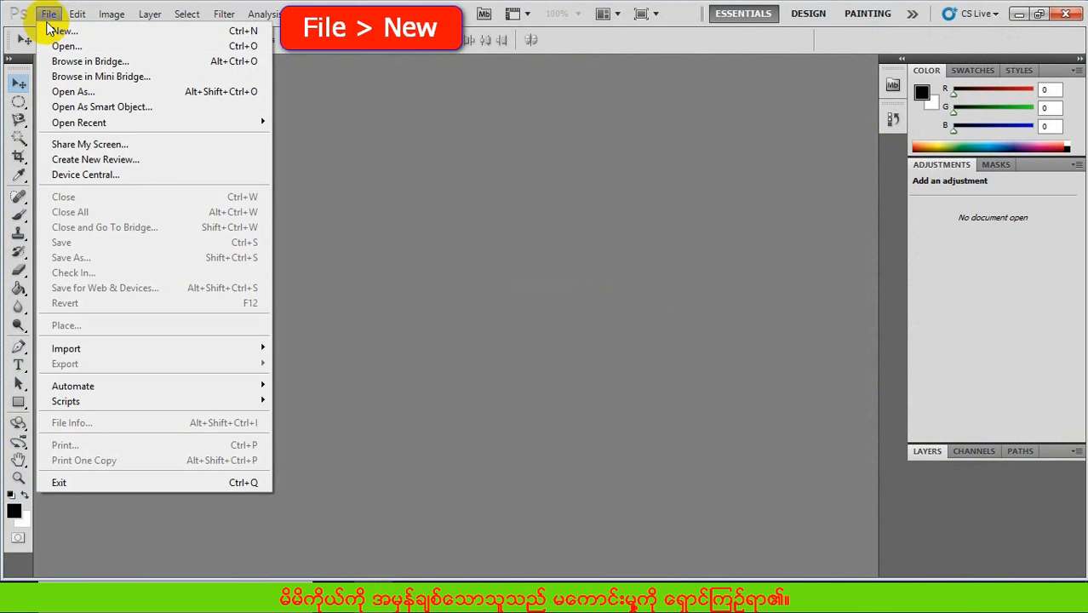
- Start a new document, choose the International Paper preset and review its available page sizes
left_click(58, 34)
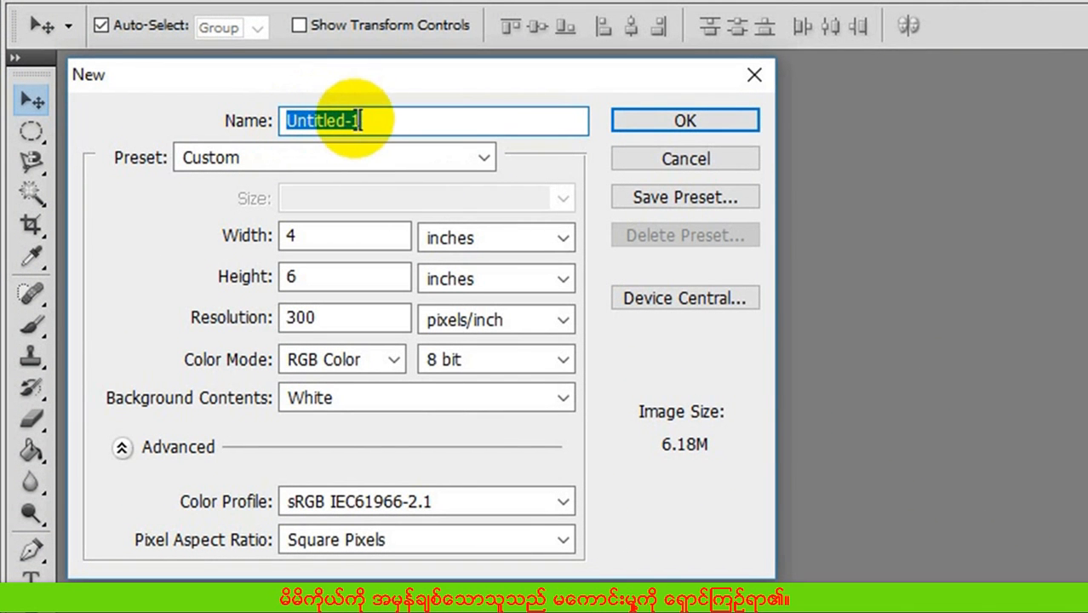
left_click(322, 162)
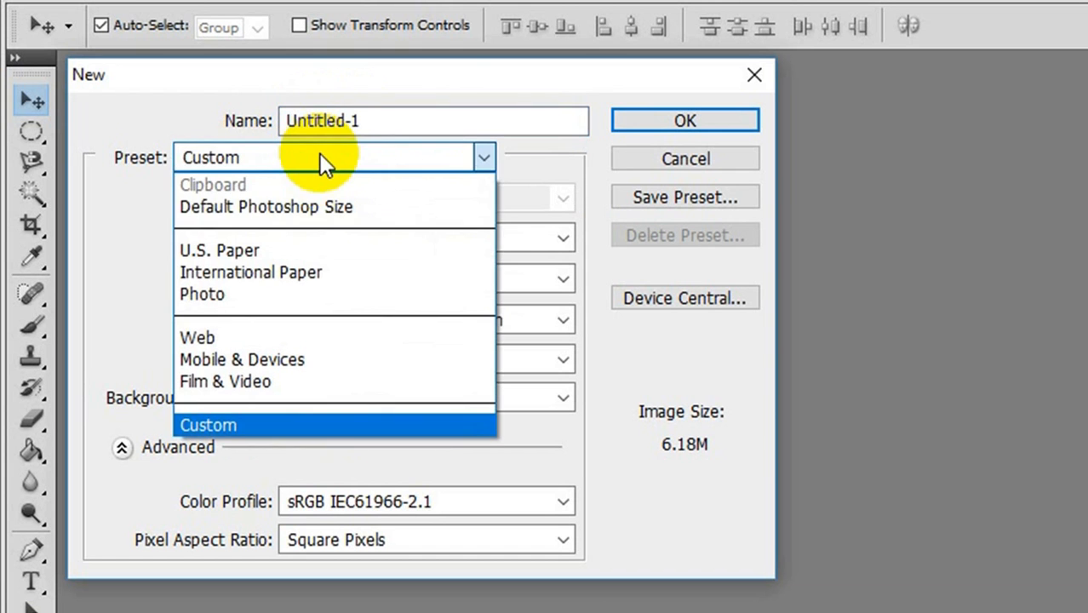
left_click(264, 271)
left_click(324, 197)
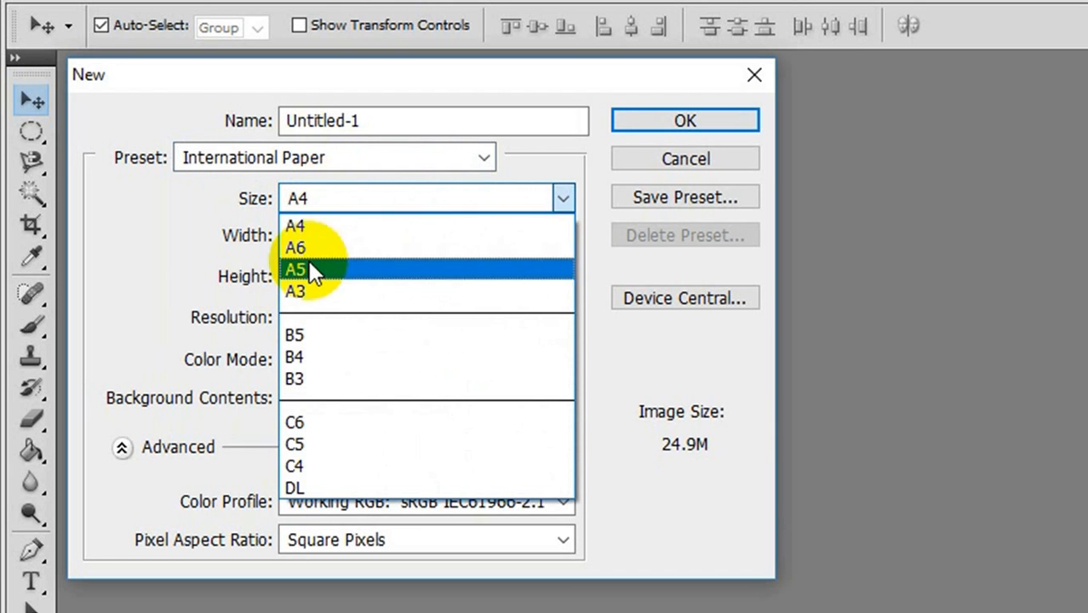
left_click(348, 201)
- Switch the document preset to U.S. Paper and review its available page sizes
left_click(366, 156)
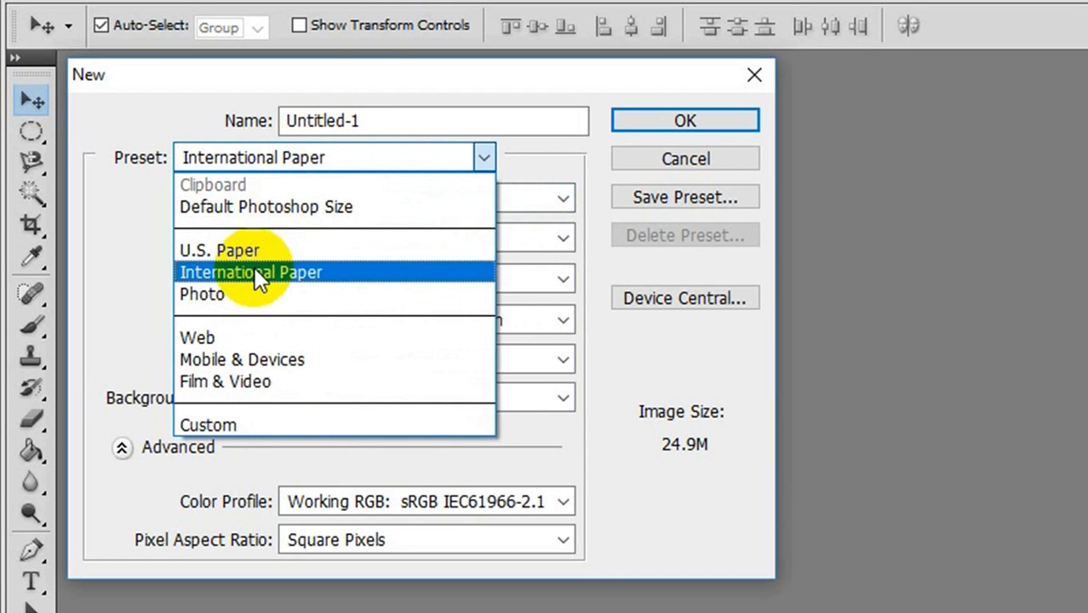
left_click(240, 249)
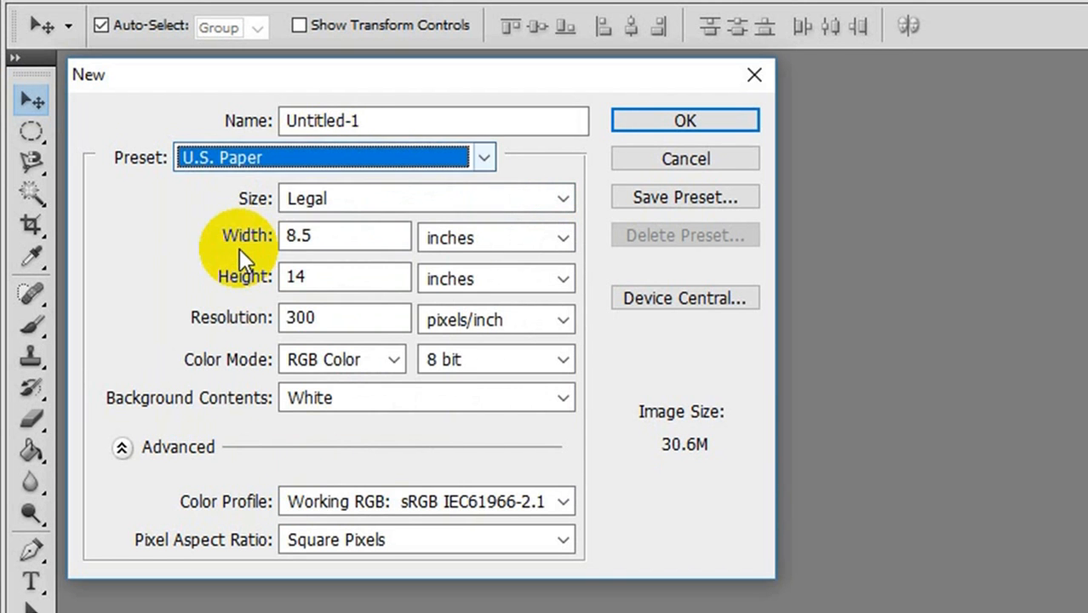
left_click(314, 195)
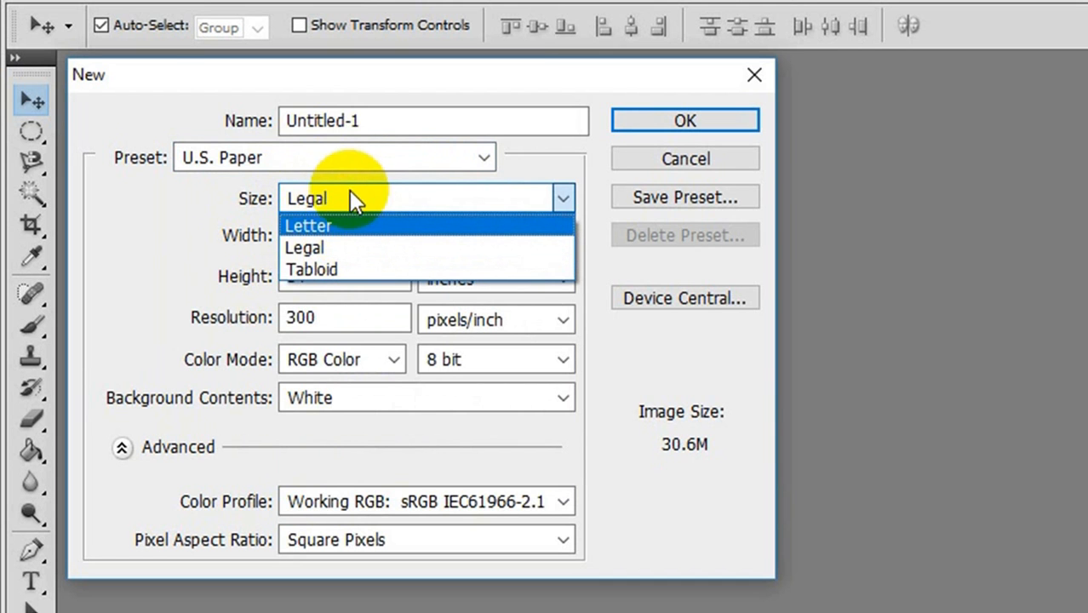
left_click(351, 150)
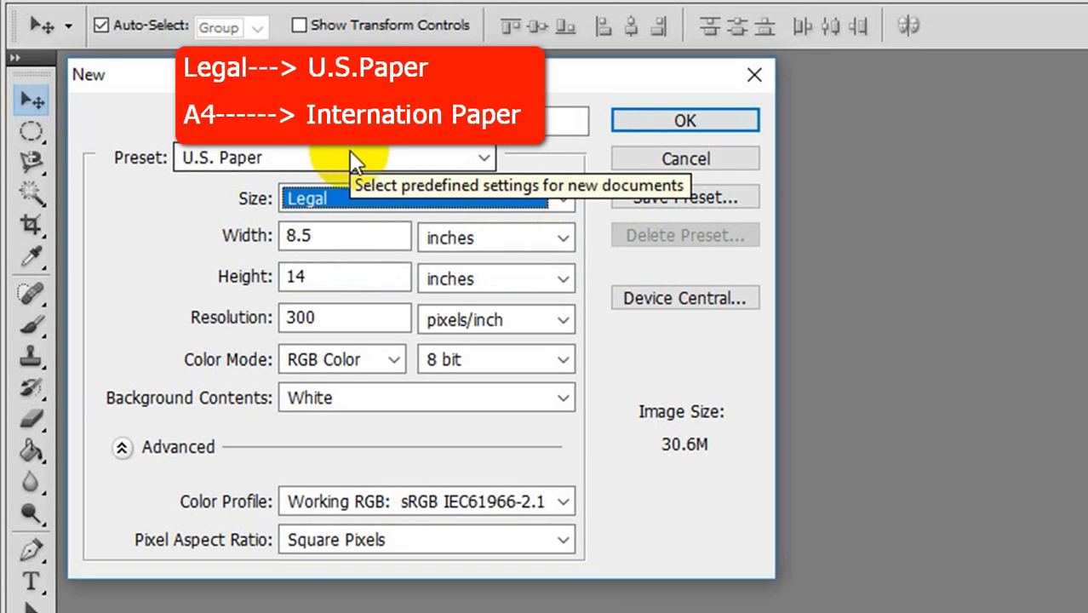
- Change the preset to Custom and set the width and height units to pixels
left_click(352, 157)
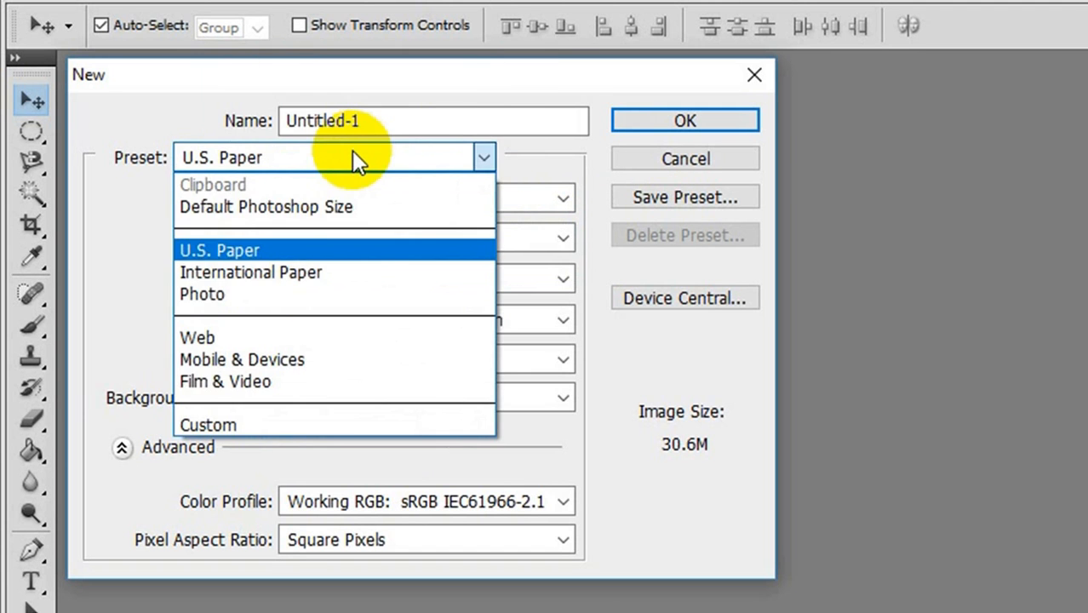
left_click(245, 424)
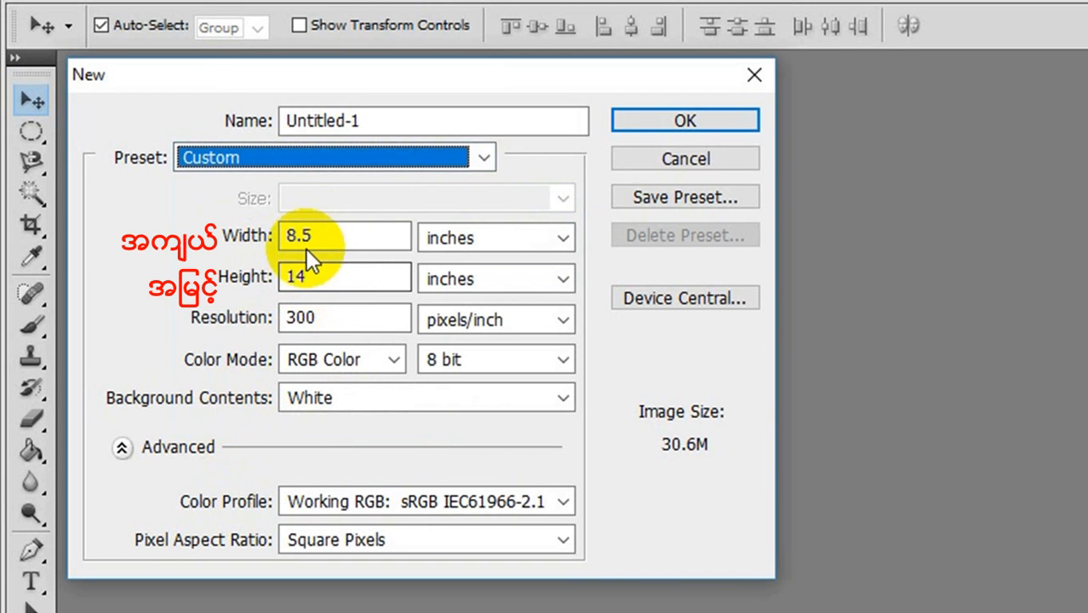
left_click(441, 239)
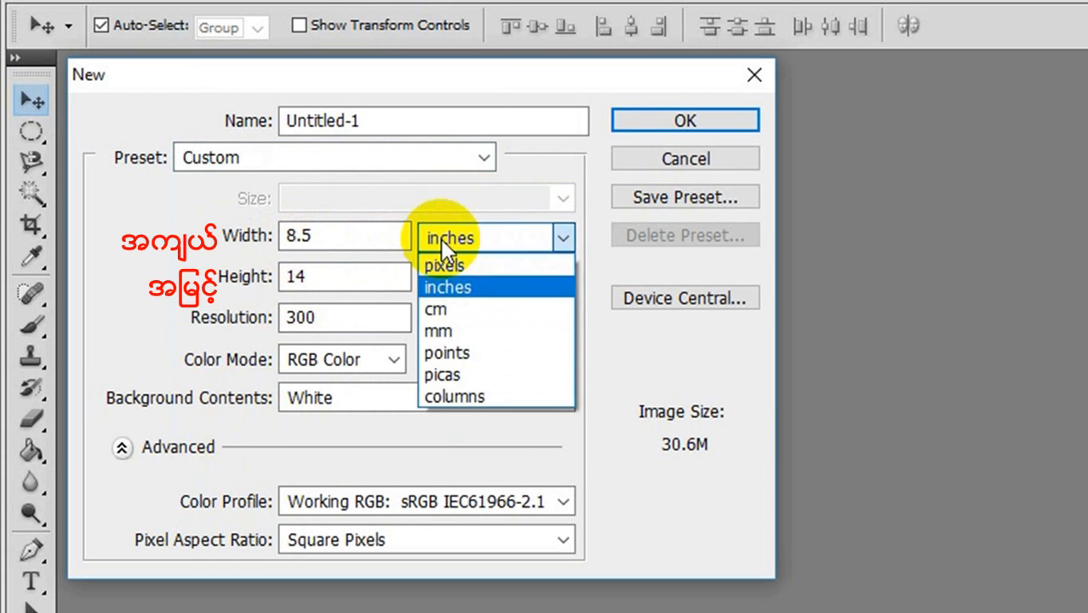
left_click(446, 264)
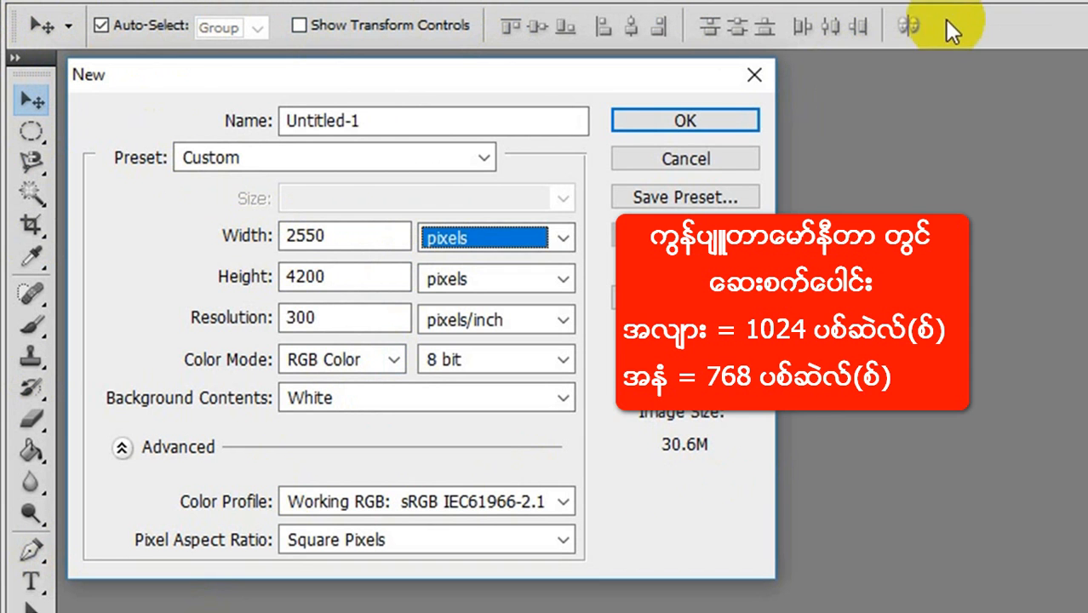
left_click(324, 241)
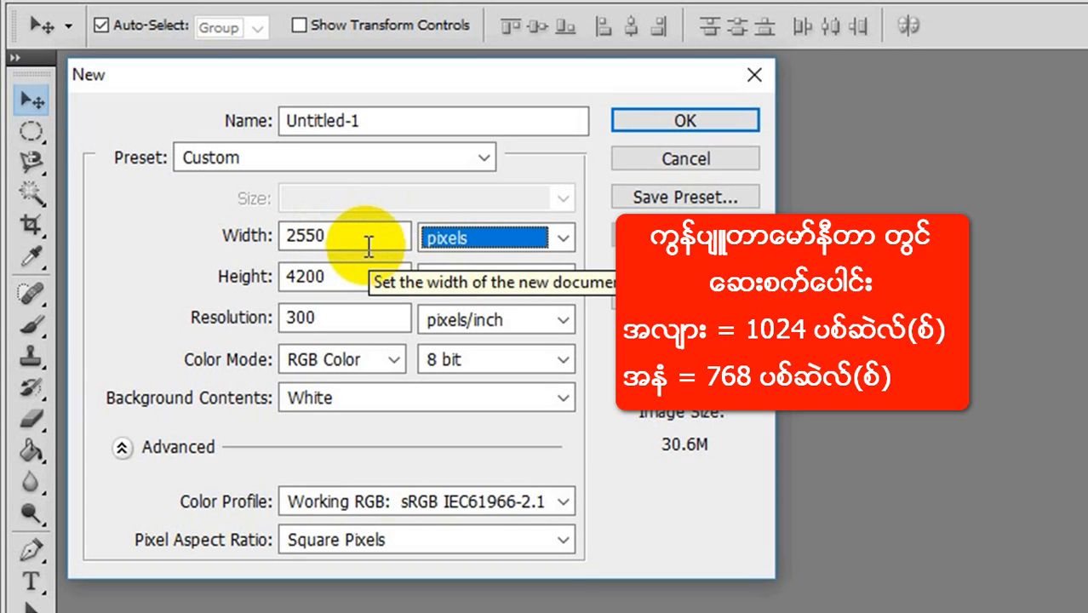
left_click(340, 277)
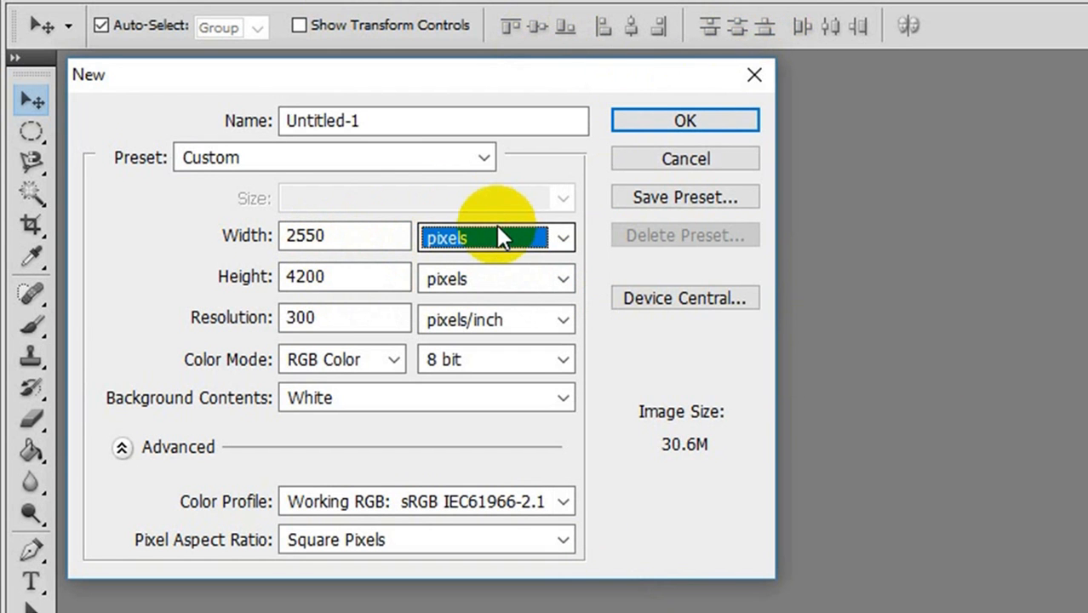
- Switch the size units to inches and set the document to 4 inches wide and 6 inches high
left_click(562, 237)
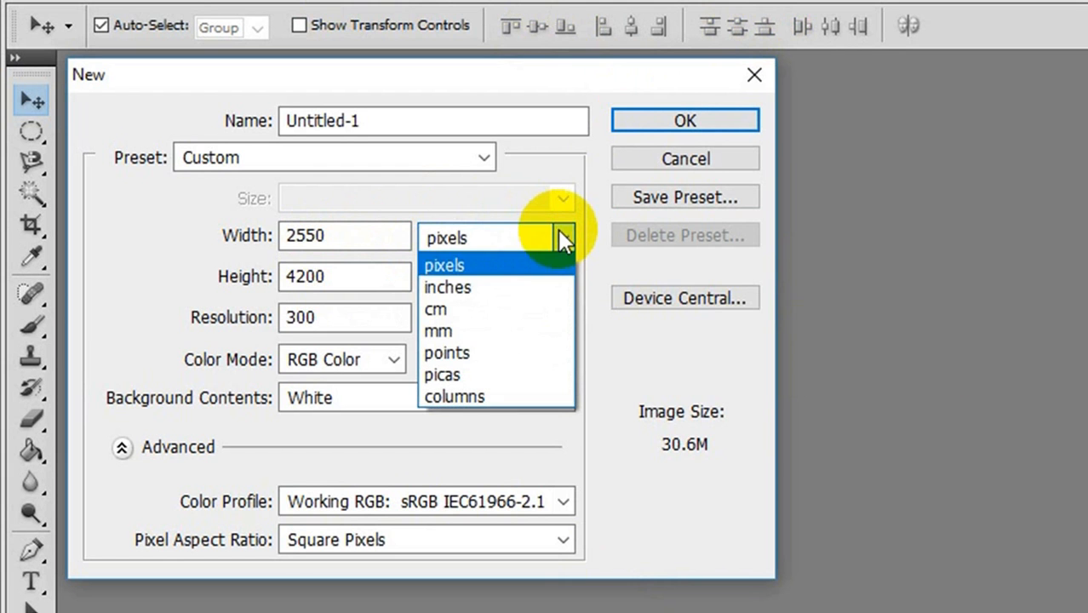
left_click(487, 283)
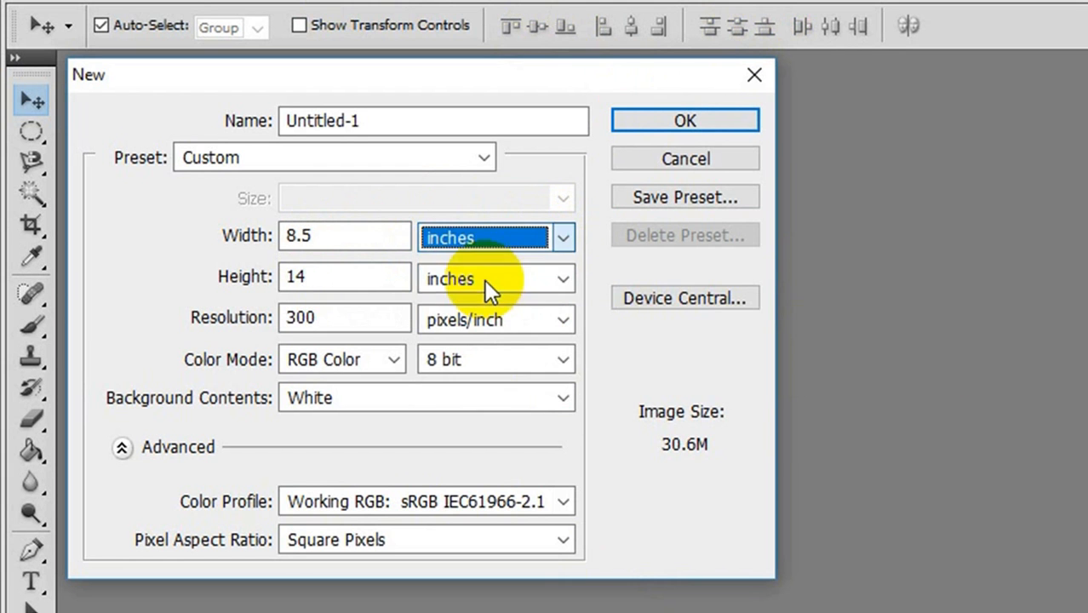
left_click(323, 240)
type("4")
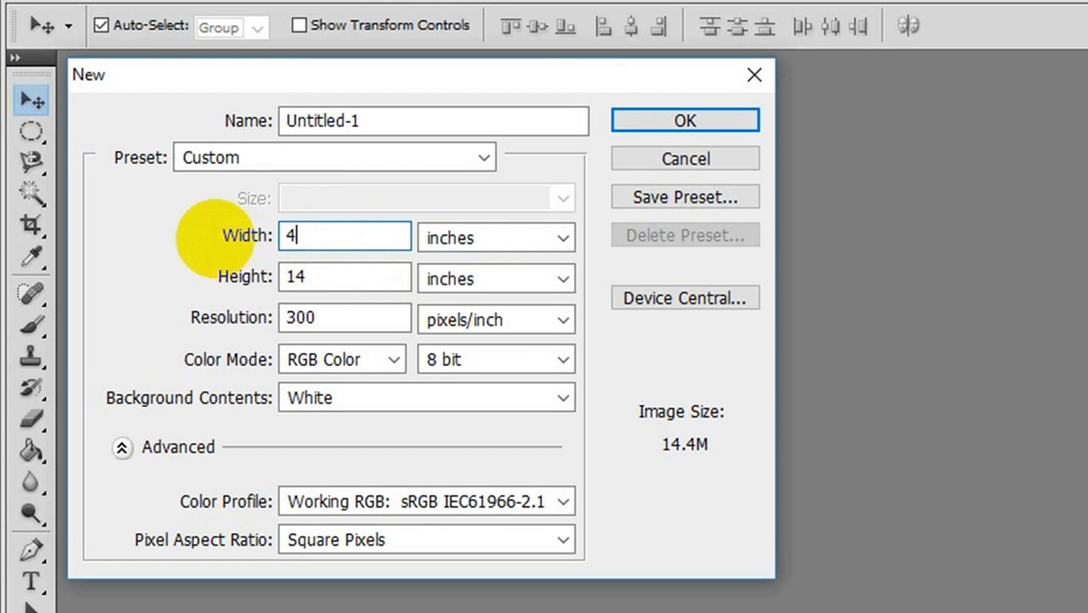
double_click(287, 275)
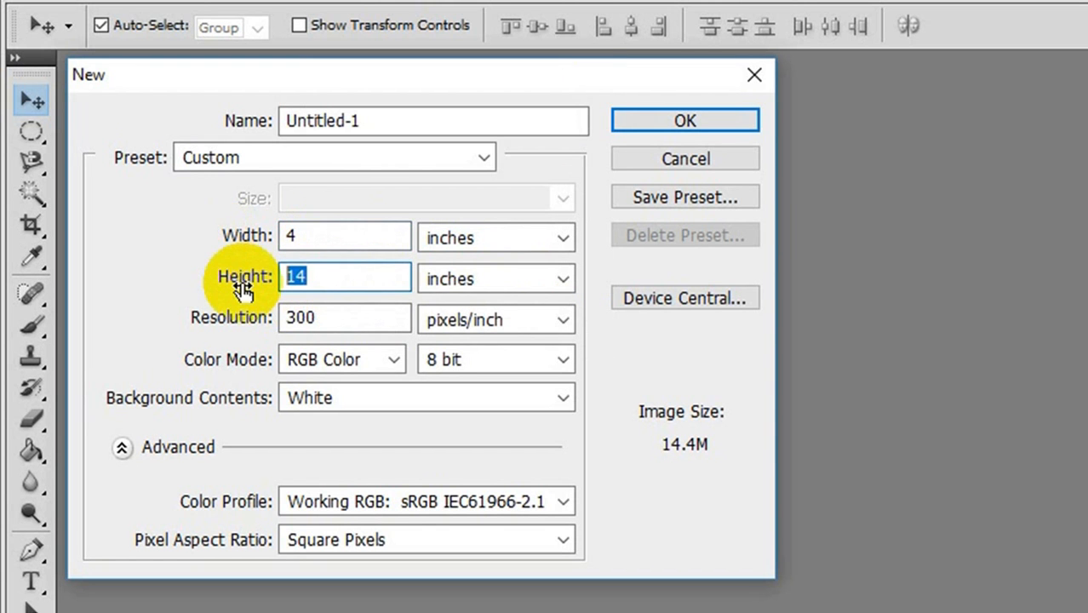
type("6")
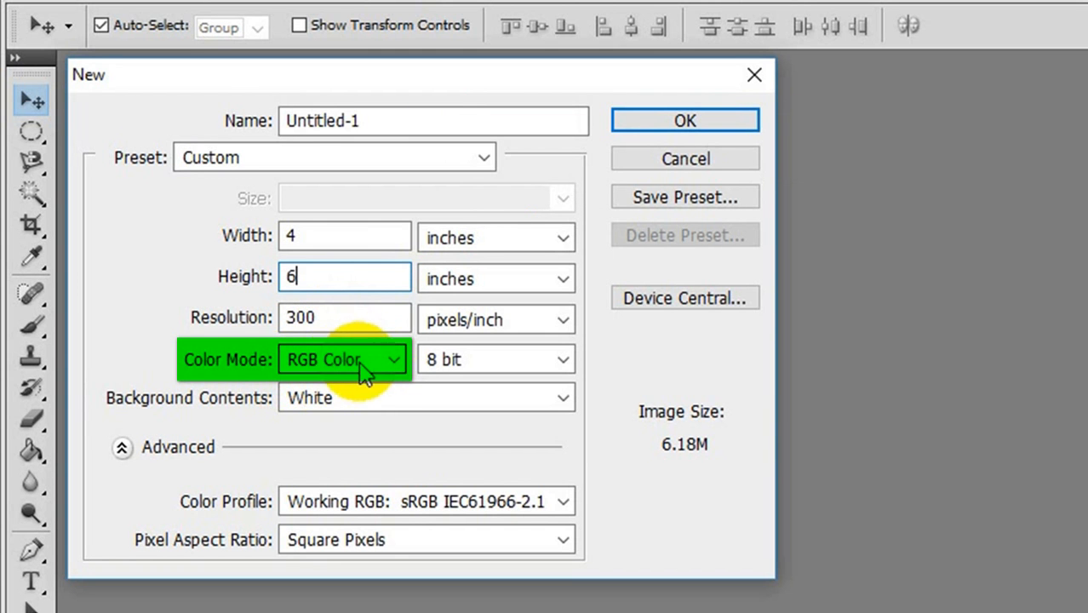
- Keep the RGB Color mode, set the background contents to Transparent and create the document
left_click(357, 362)
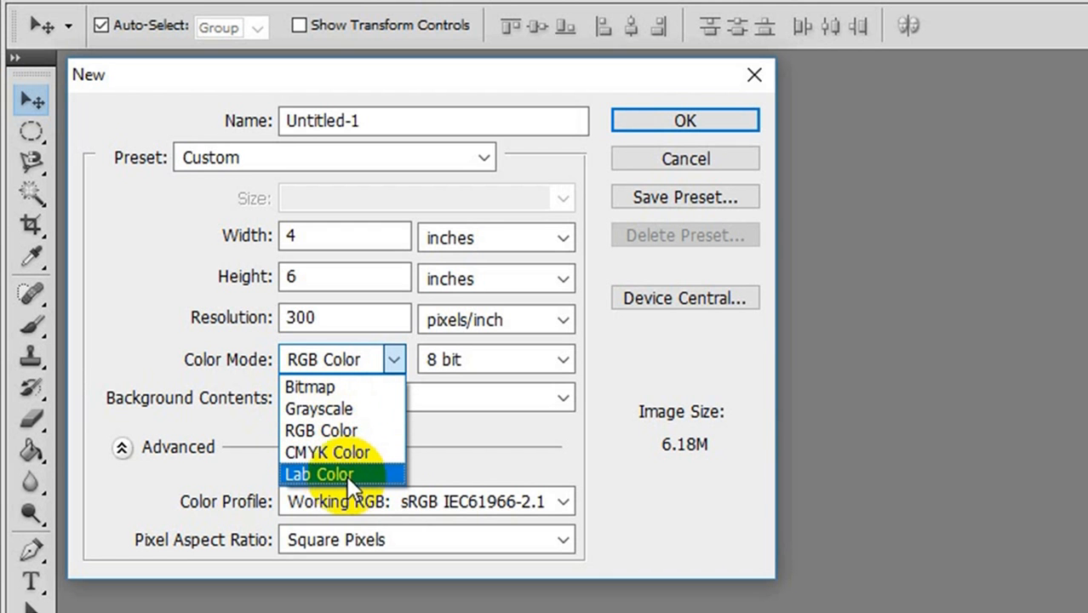
left_click(397, 356)
left_click(362, 403)
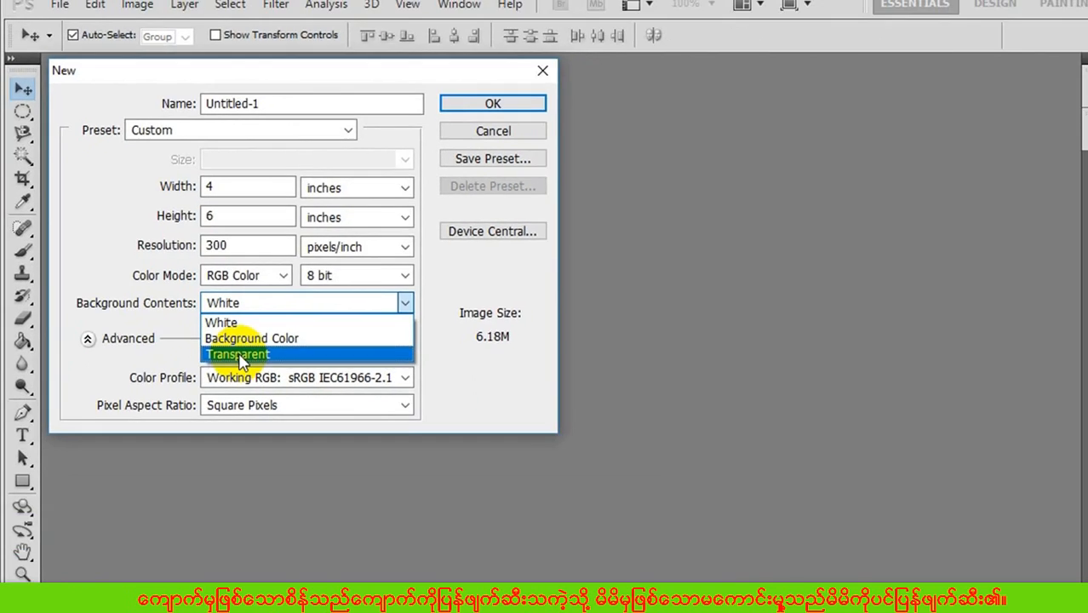
left_click(331, 469)
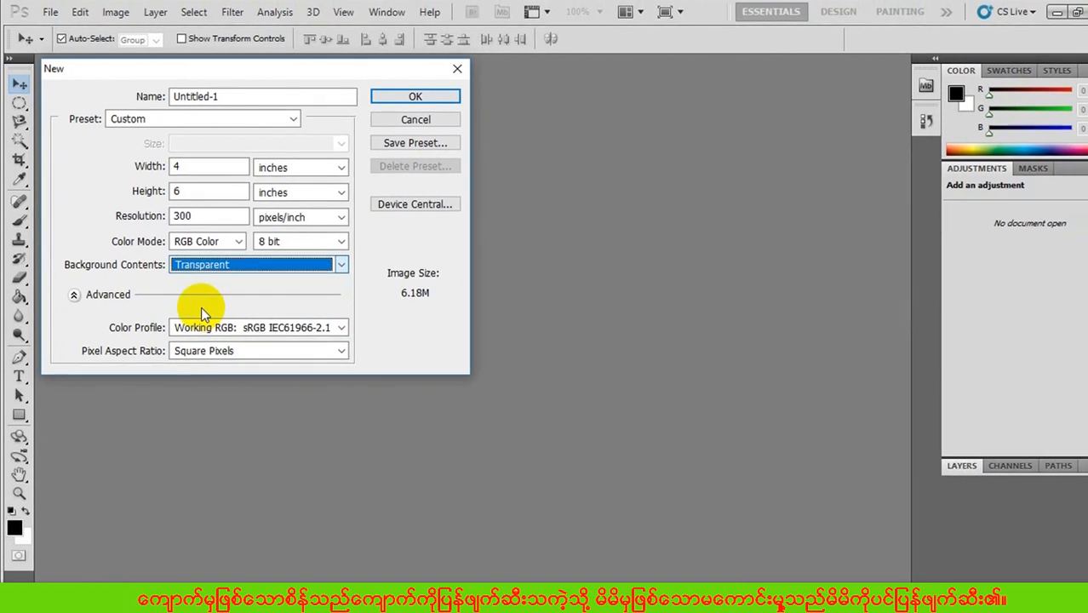
left_click(402, 96)
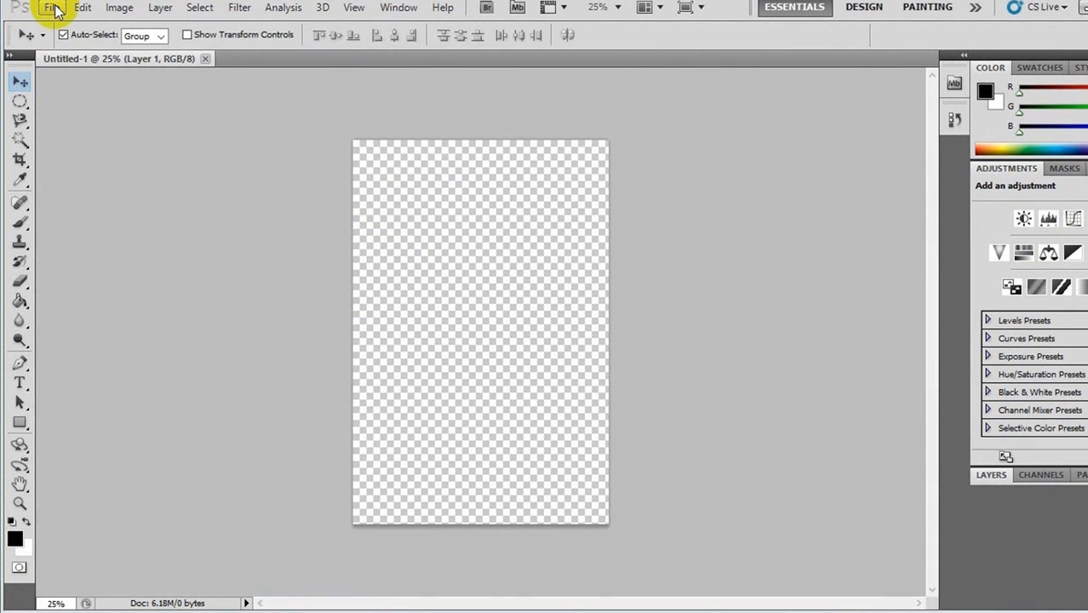
- Place the image 013 - Copy (2).png in the document and position it in the lower half of the canvas
left_click(49, 14)
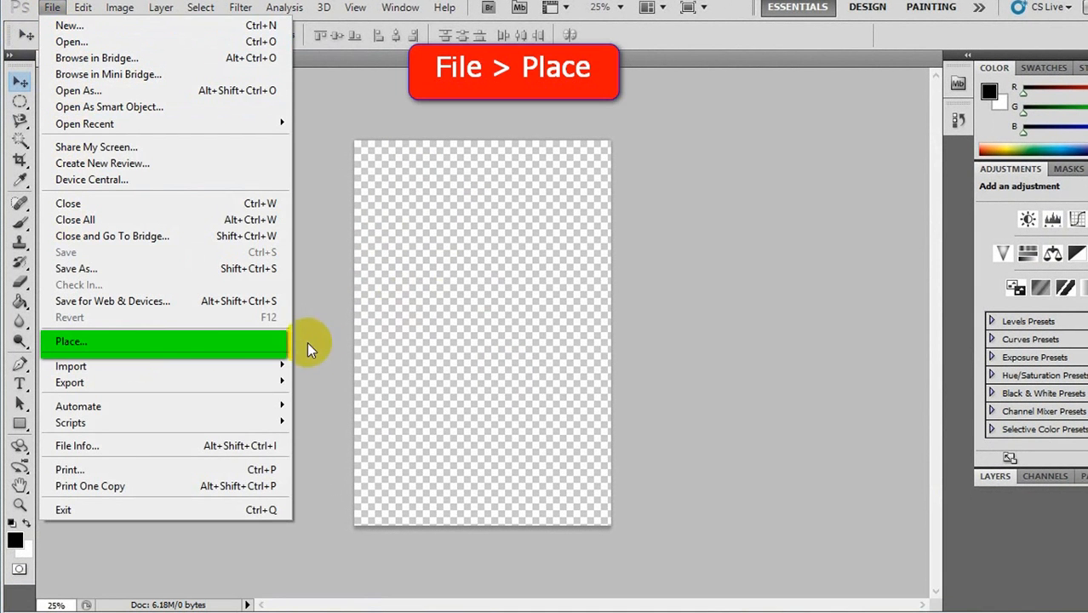
left_click(105, 343)
left_click(782, 171)
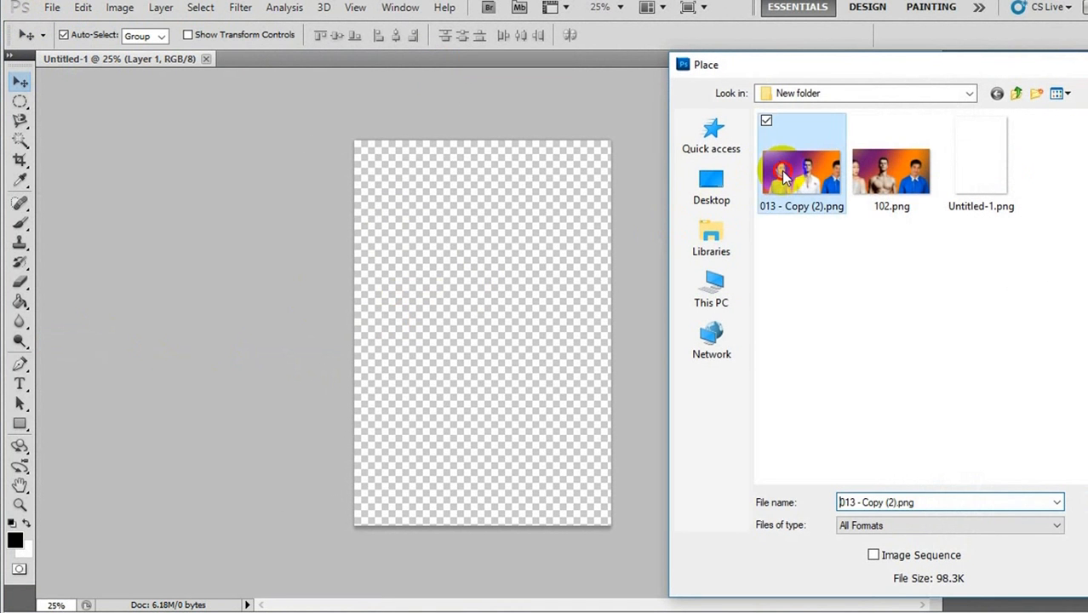
left_click(1048, 505)
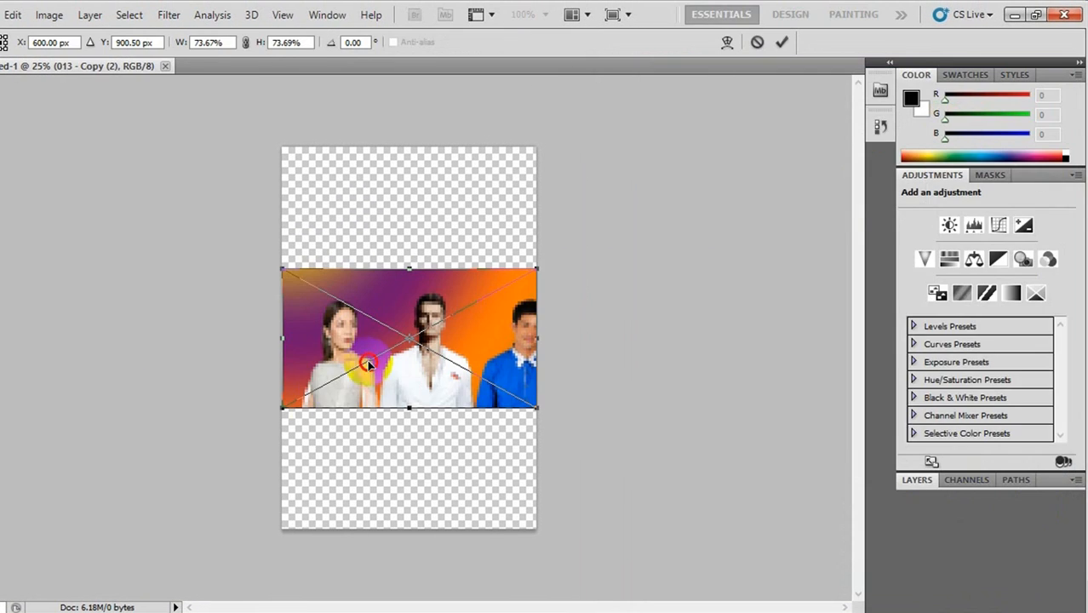
left_click_drag(369, 363, 369, 454)
key("Return")
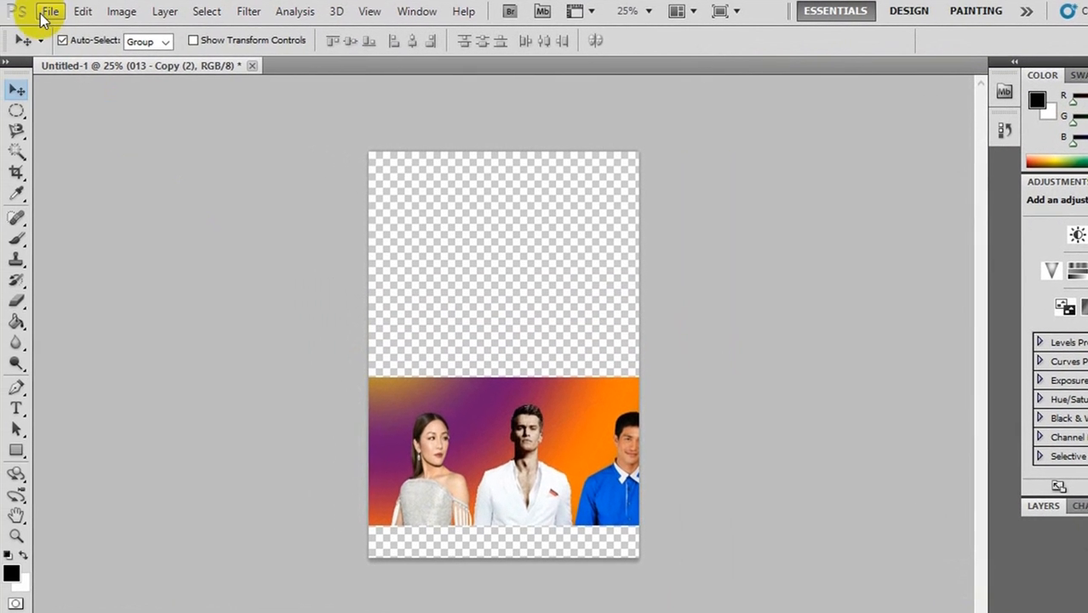
- Place the image 102.png in the document and position it in the upper half of the canvas
left_click(43, 14)
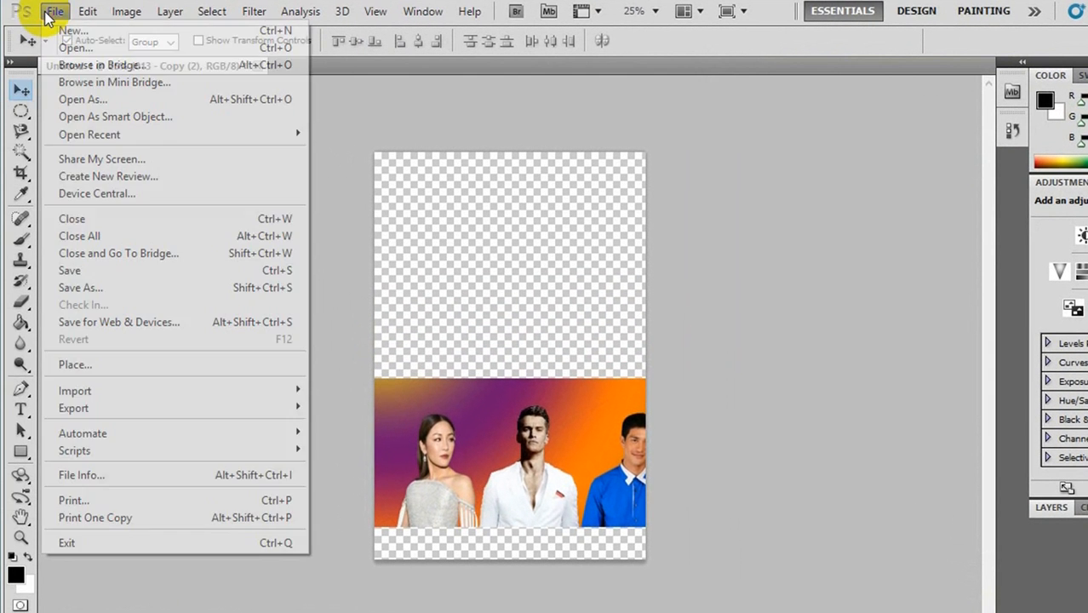
left_click(71, 365)
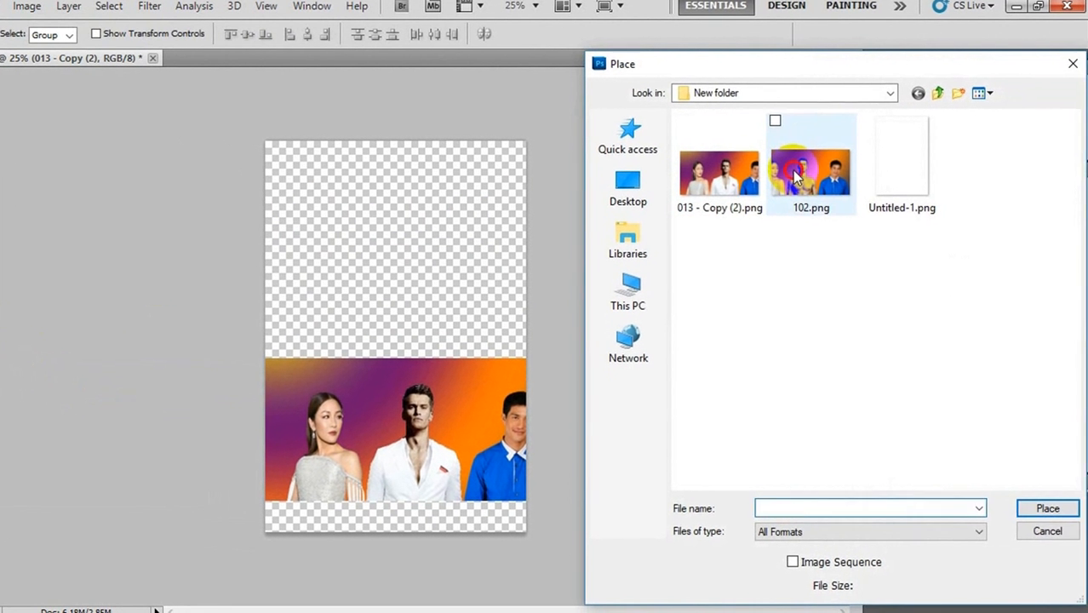
left_click(797, 177)
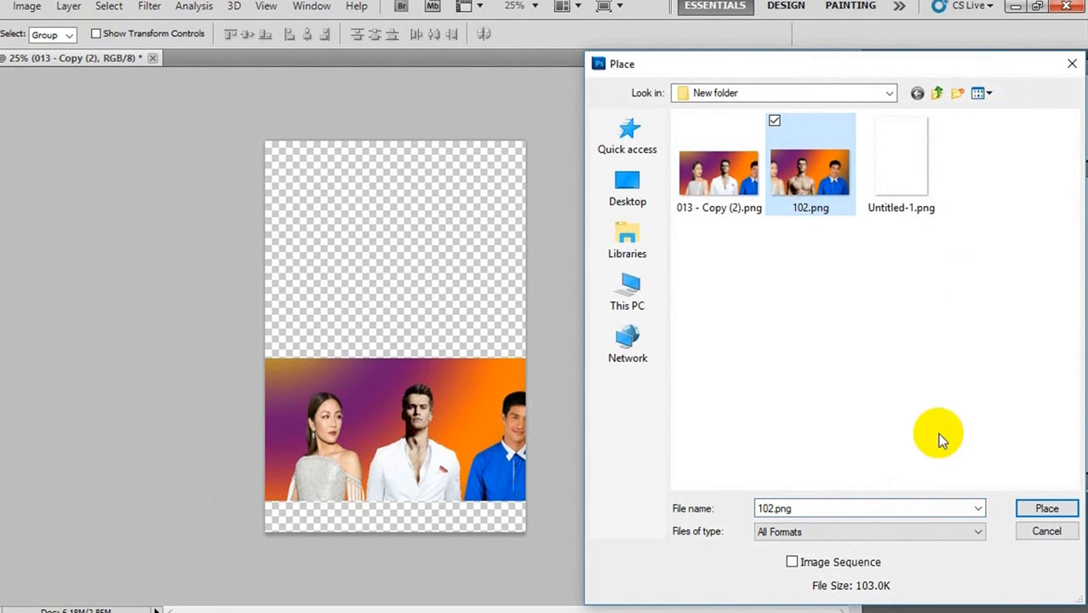
left_click(1048, 511)
left_click_drag(453, 343, 440, 254)
key("Return")
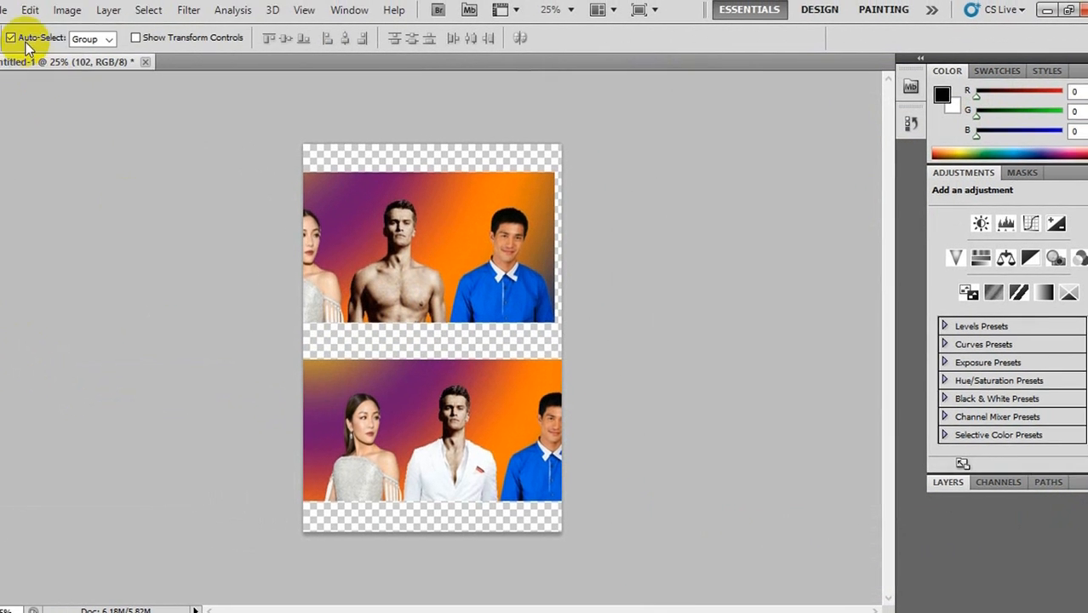
- Open 013 - Copy (2).png as a separate document and compare it with the Untitled-1 document
left_click(39, 13)
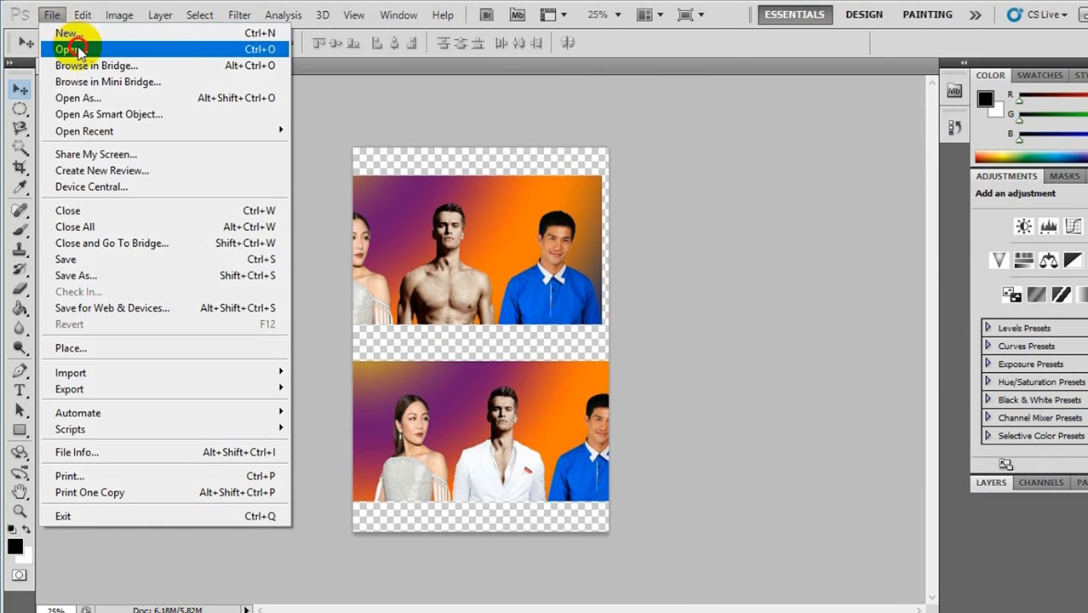
left_click(75, 48)
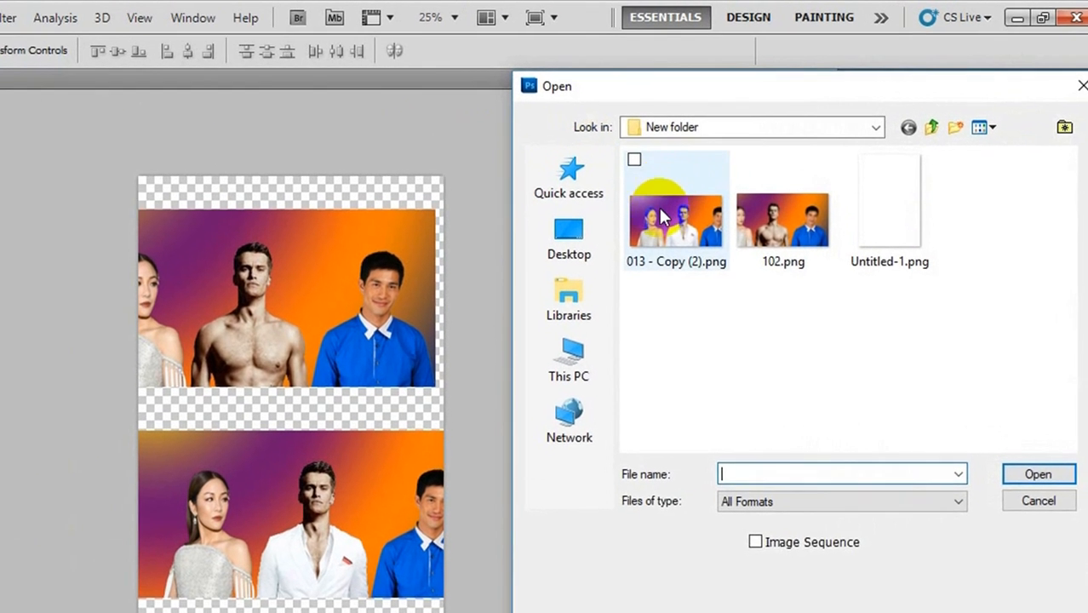
left_click(663, 215)
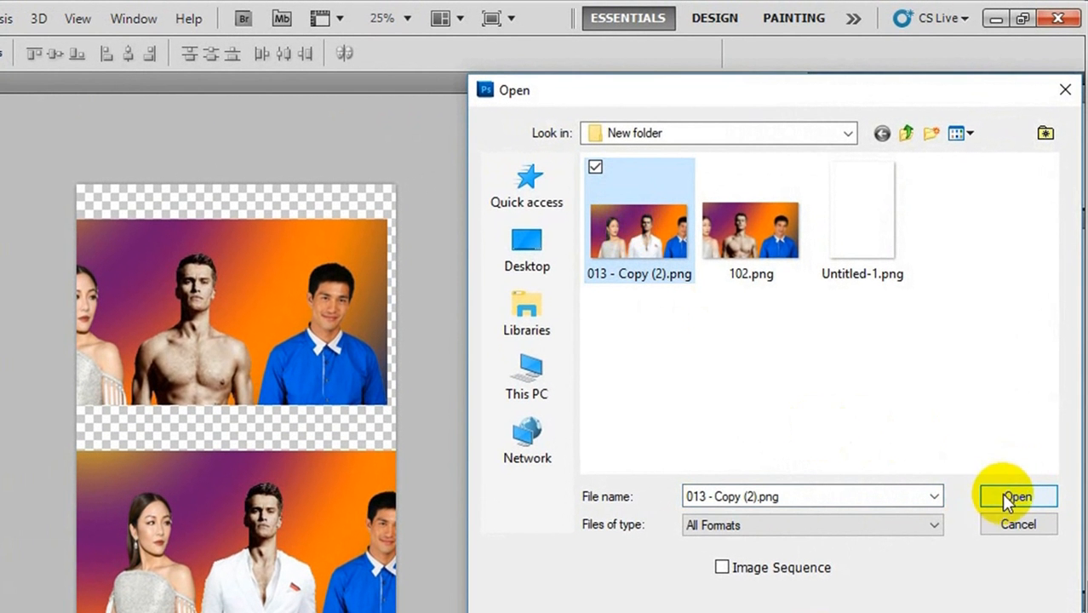
left_click(1015, 496)
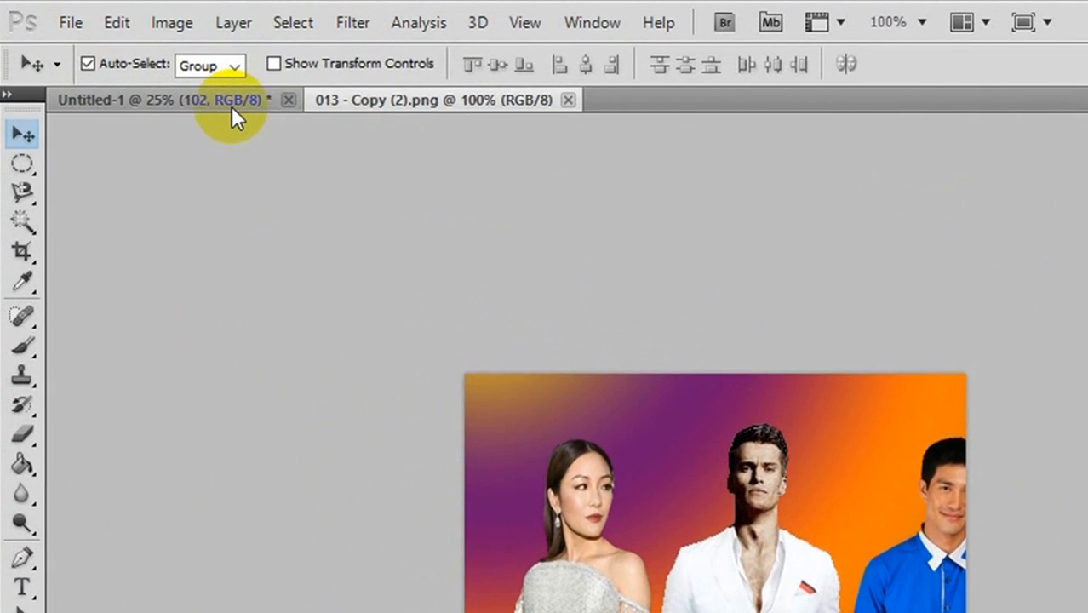
left_click(232, 106)
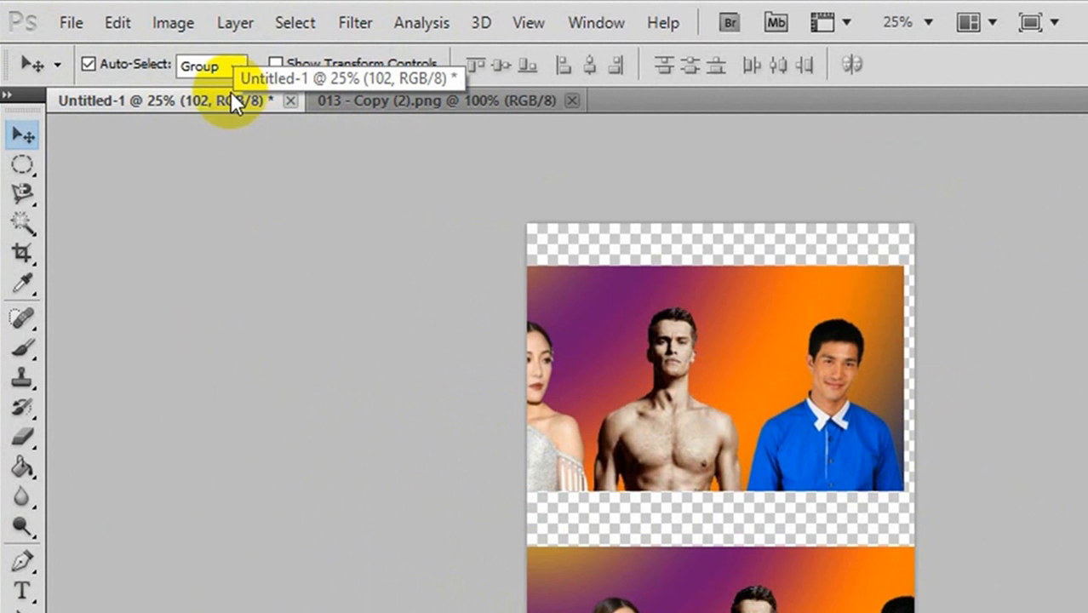
left_click(414, 100)
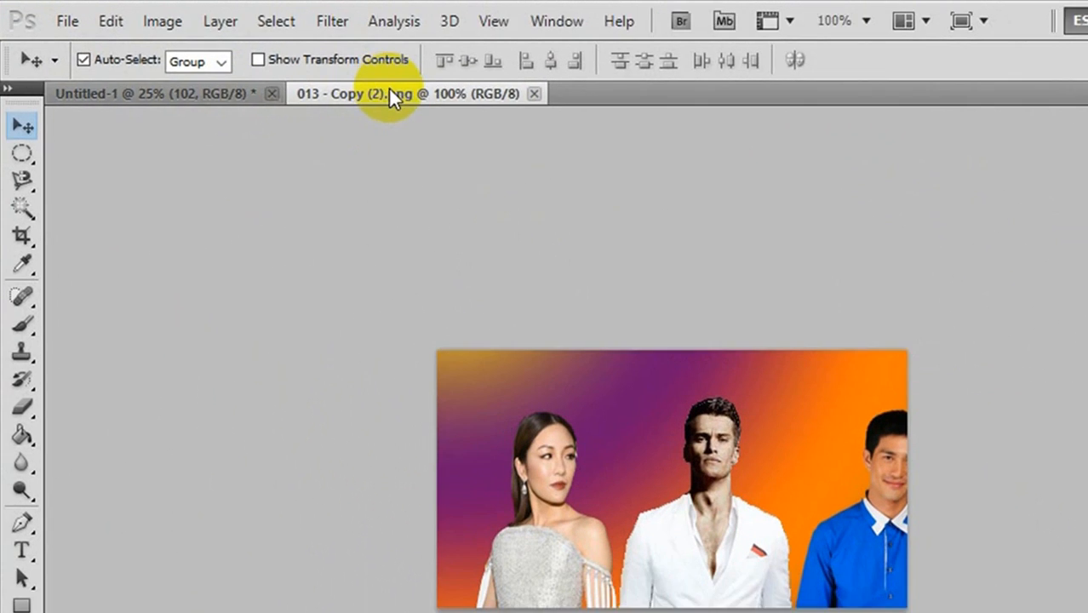
- Open the image 102.png as a separate document
left_click(67, 20)
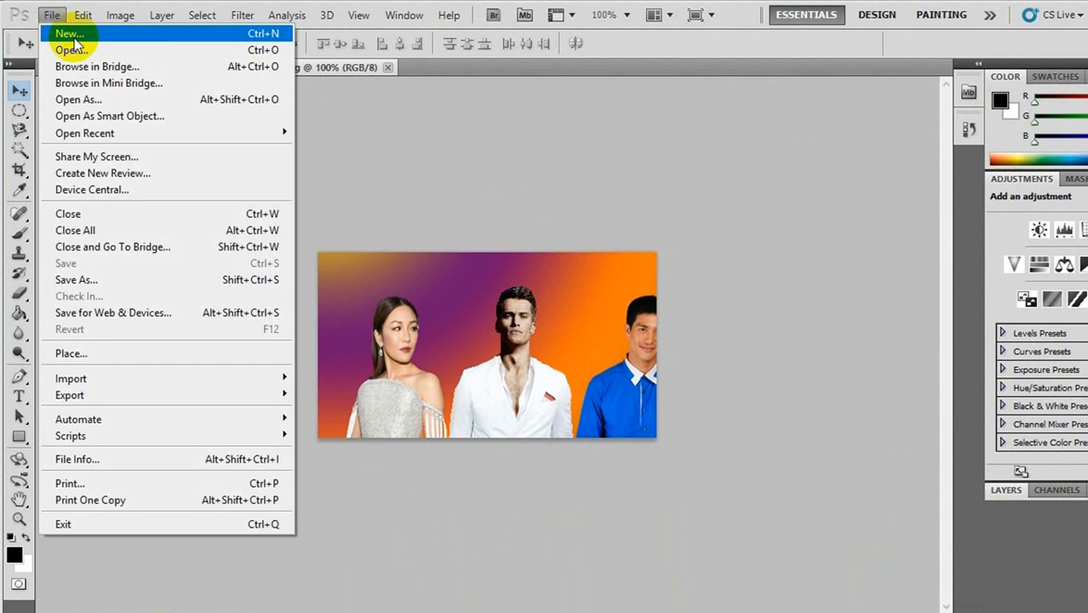
left_click(72, 49)
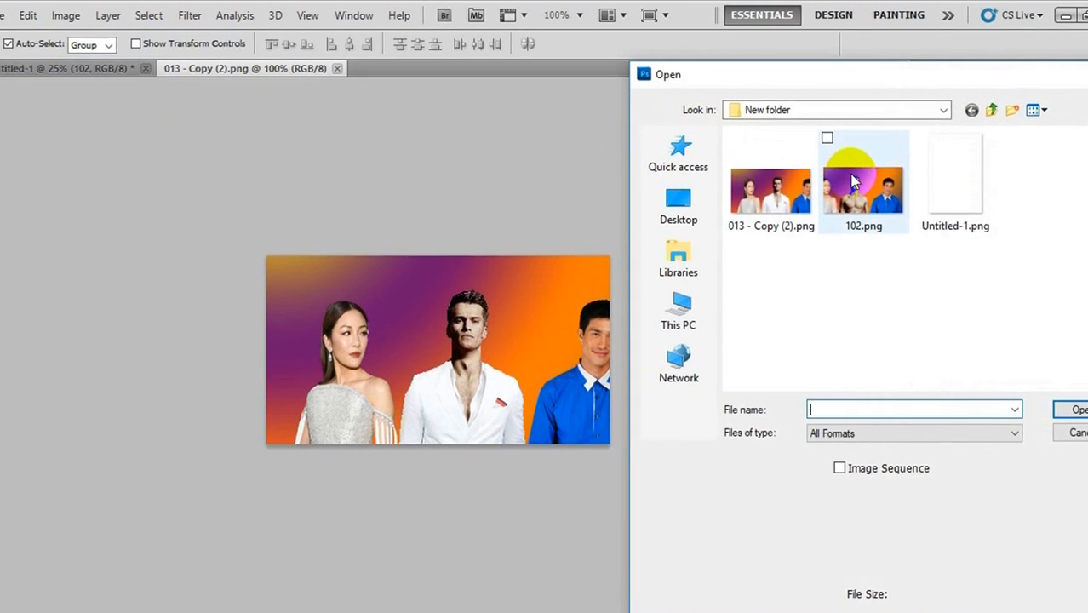
left_click(854, 182)
left_click(1075, 410)
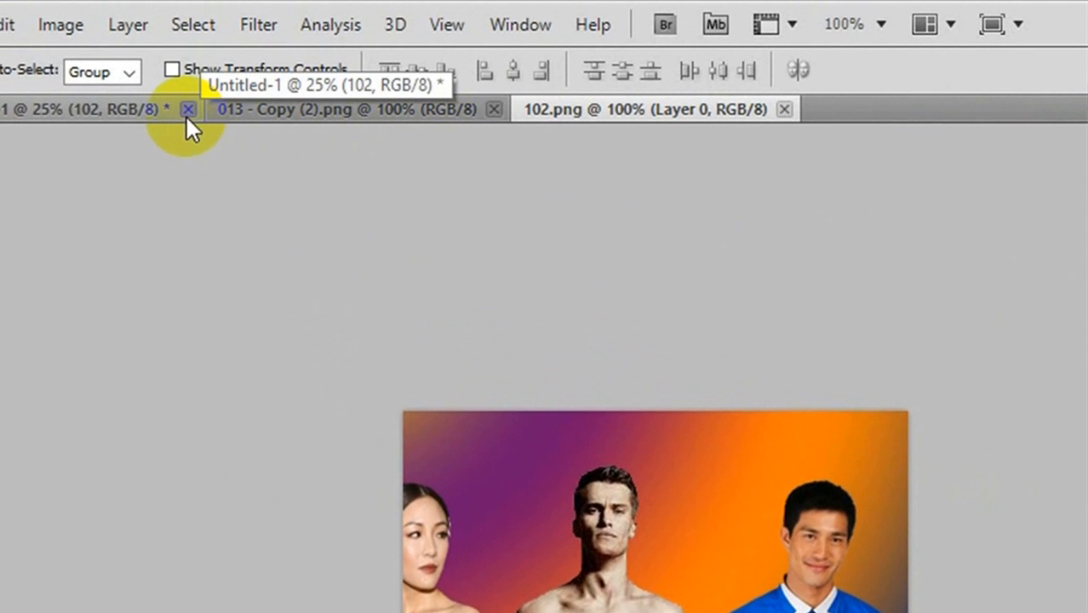
- Close the Untitled-1 document without saving and compare the 013 - Copy (2).png and 102.png documents by switching between them
left_click(188, 109)
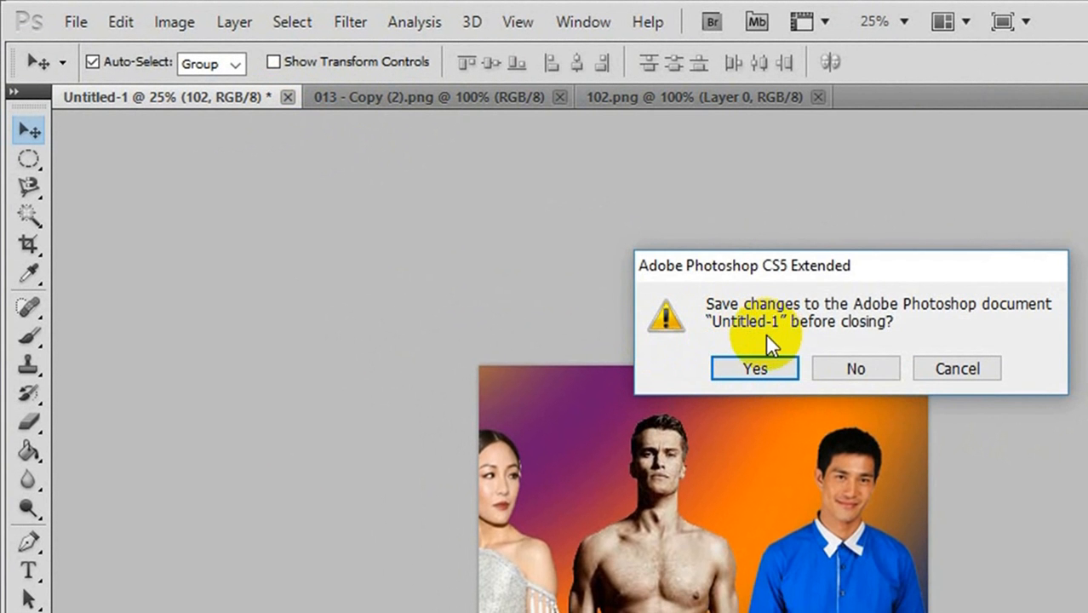
left_click(836, 370)
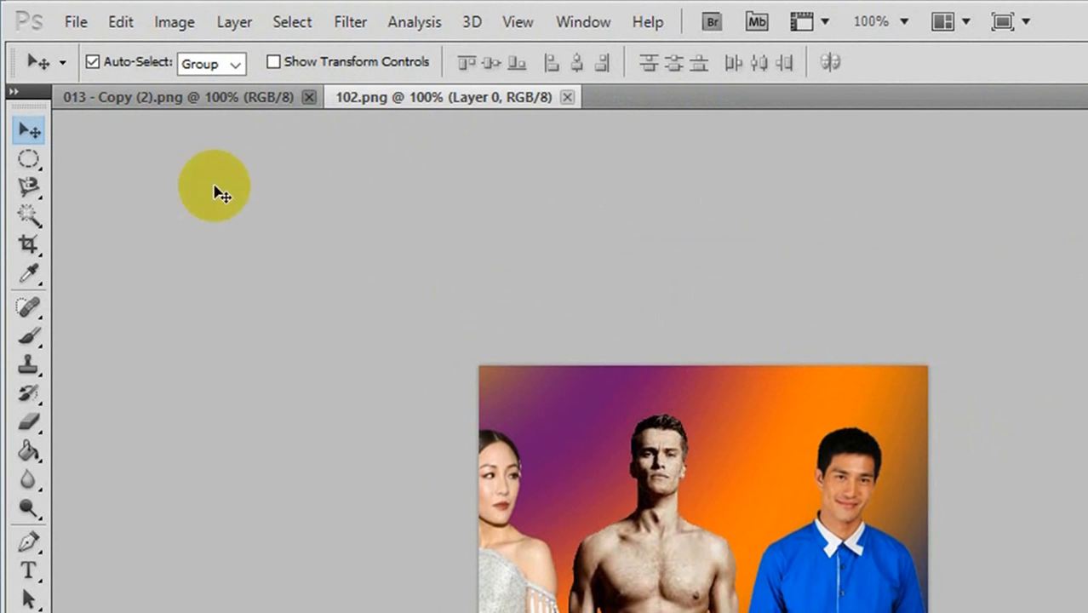
left_click(196, 97)
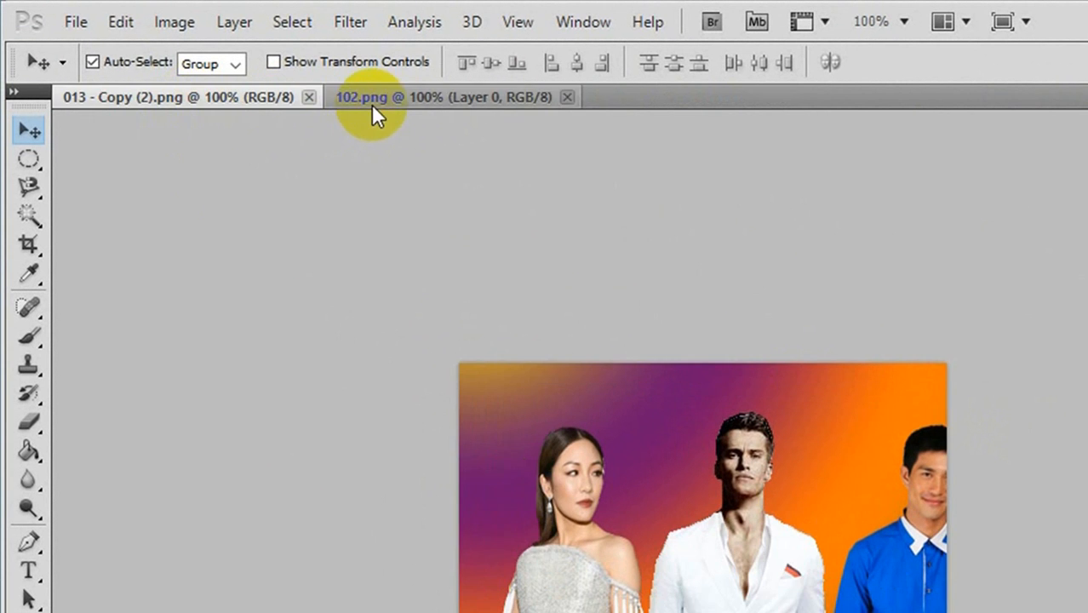
left_click(371, 104)
left_click(265, 103)
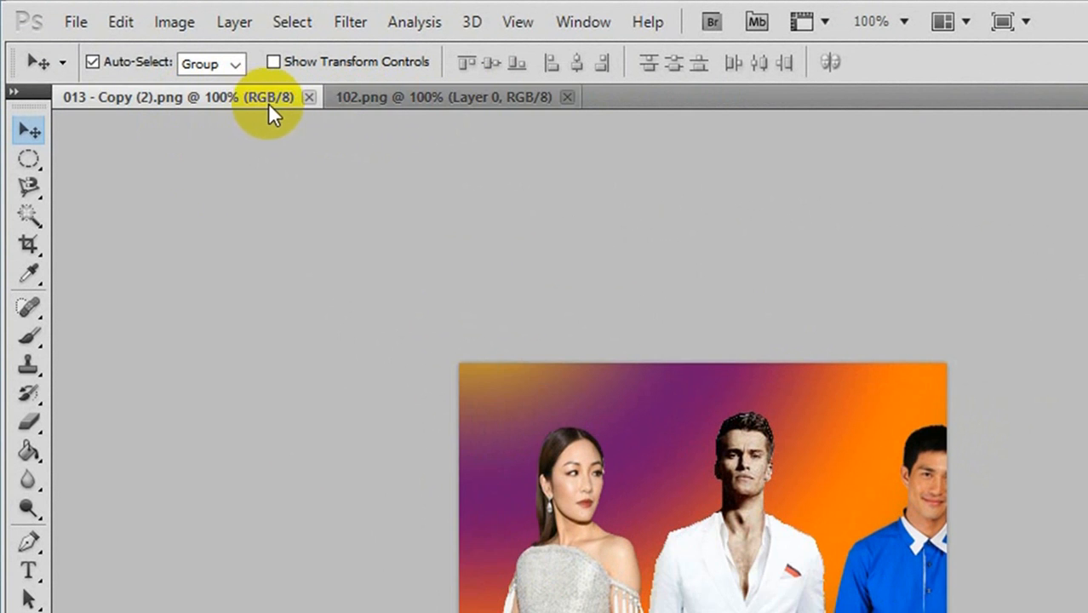
left_click(362, 102)
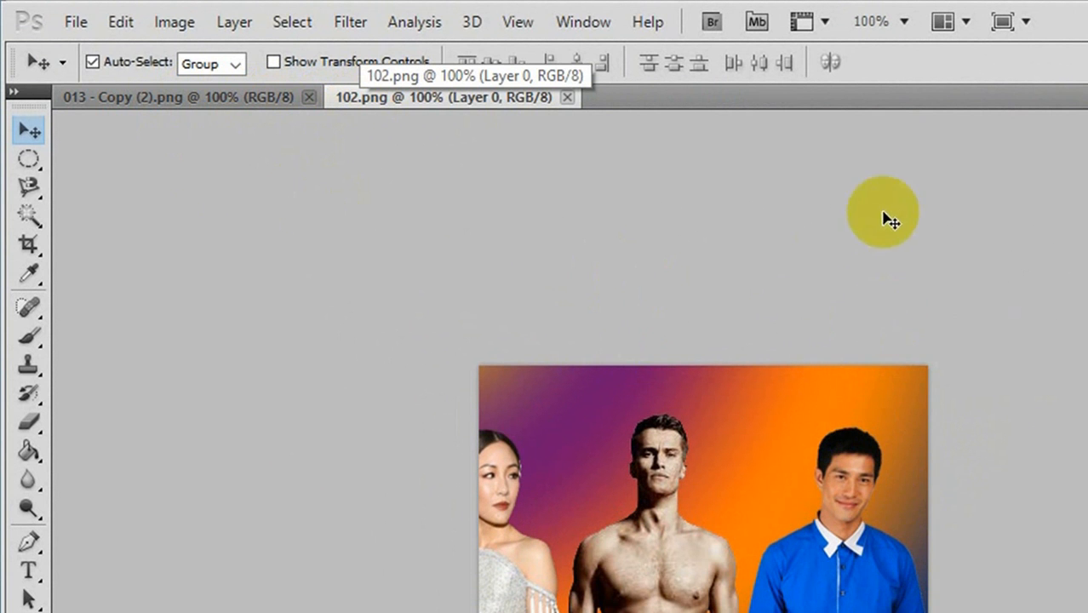
- Try the side-by-side arrangement of the two open documents and tile them one above the other
left_click(963, 23)
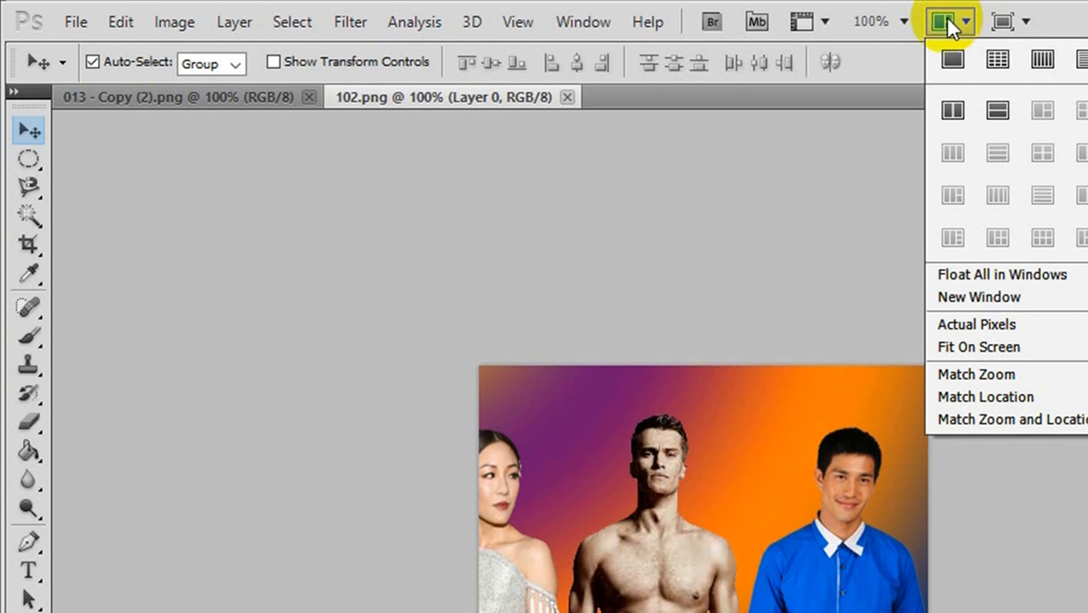
left_click(952, 111)
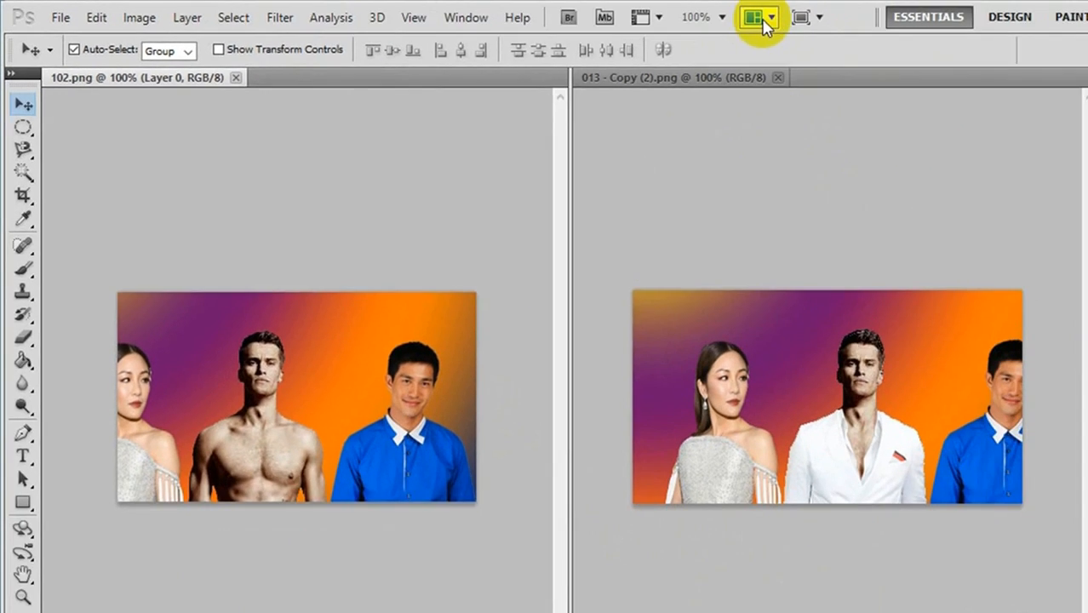
left_click(764, 20)
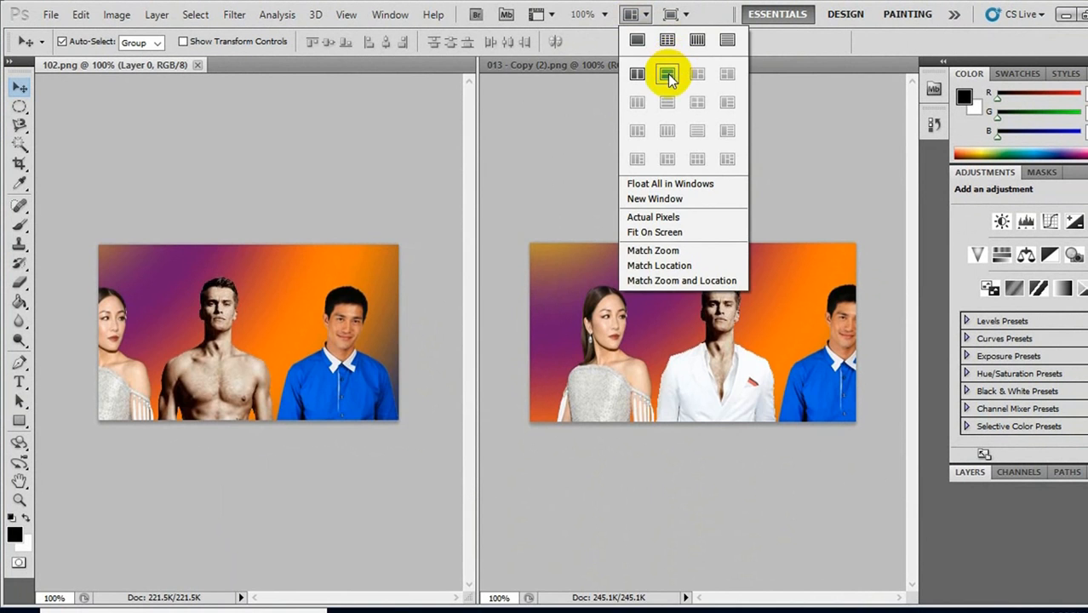
left_click(668, 75)
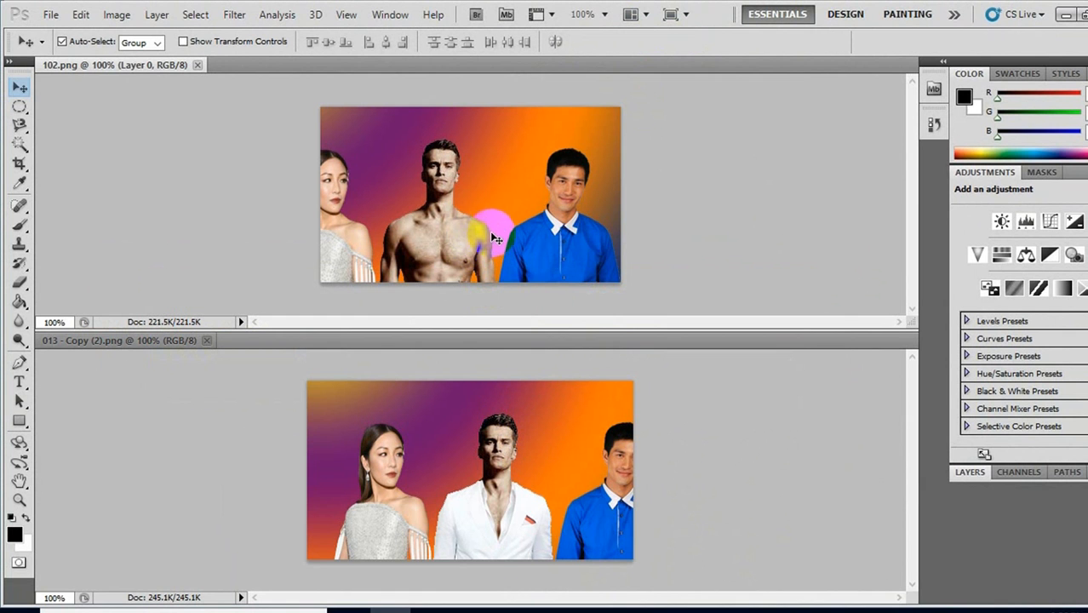
- Display the layers of 013 - Copy (2).png and convert its locked Background into a regular layer named Layer 0
left_click(524, 483)
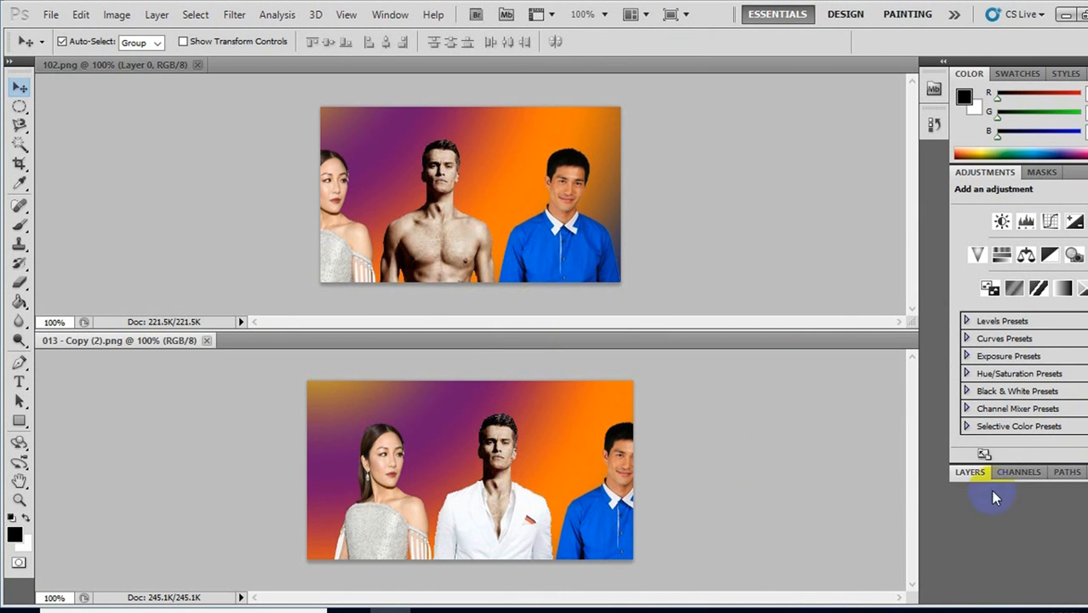
left_click(394, 15)
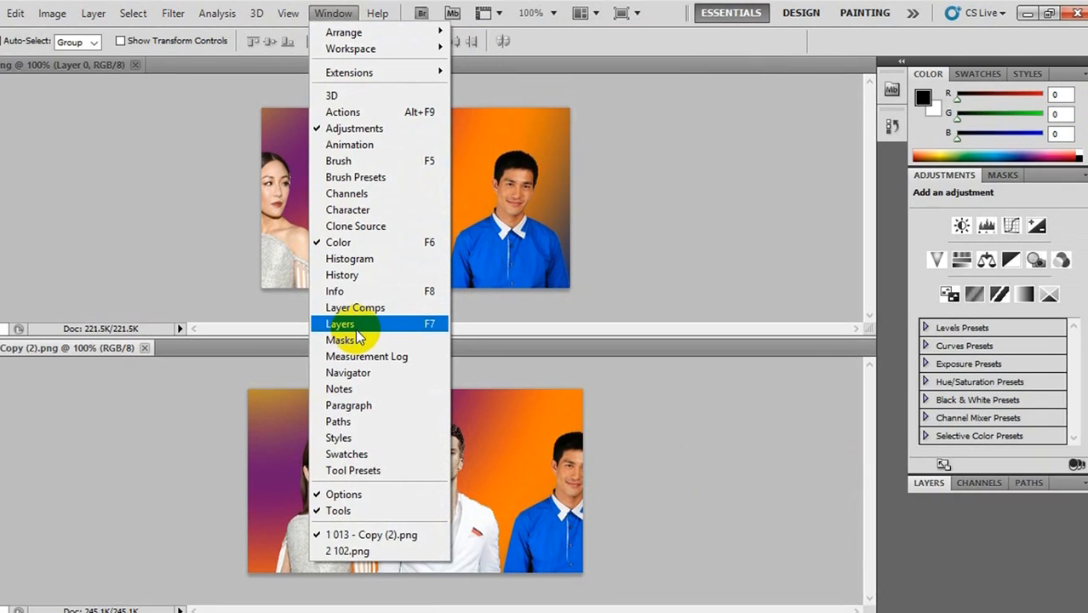
left_click(414, 322)
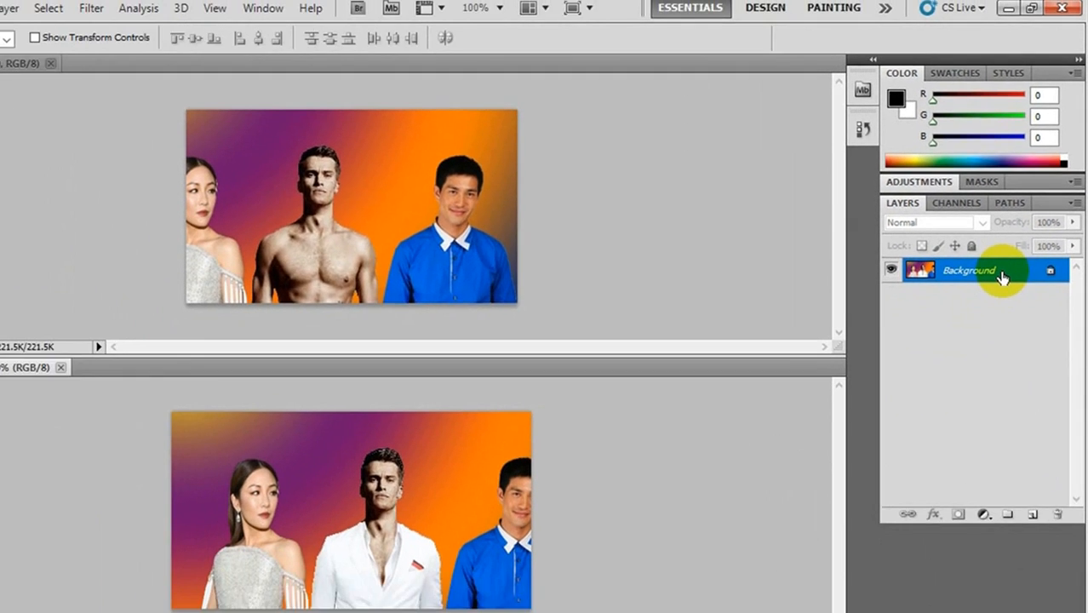
double_click(937, 417)
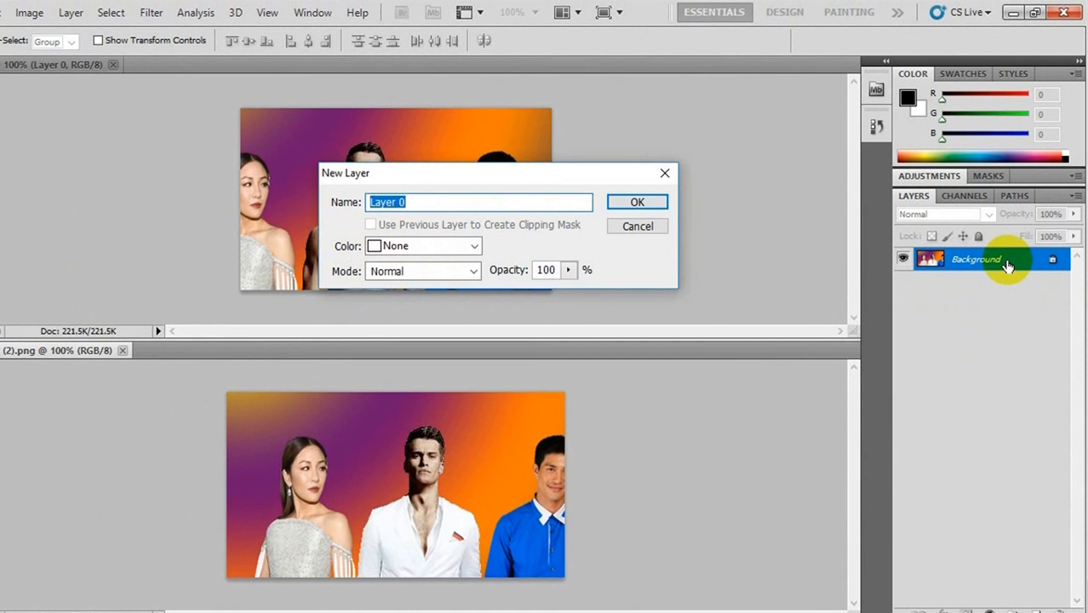
left_click(652, 203)
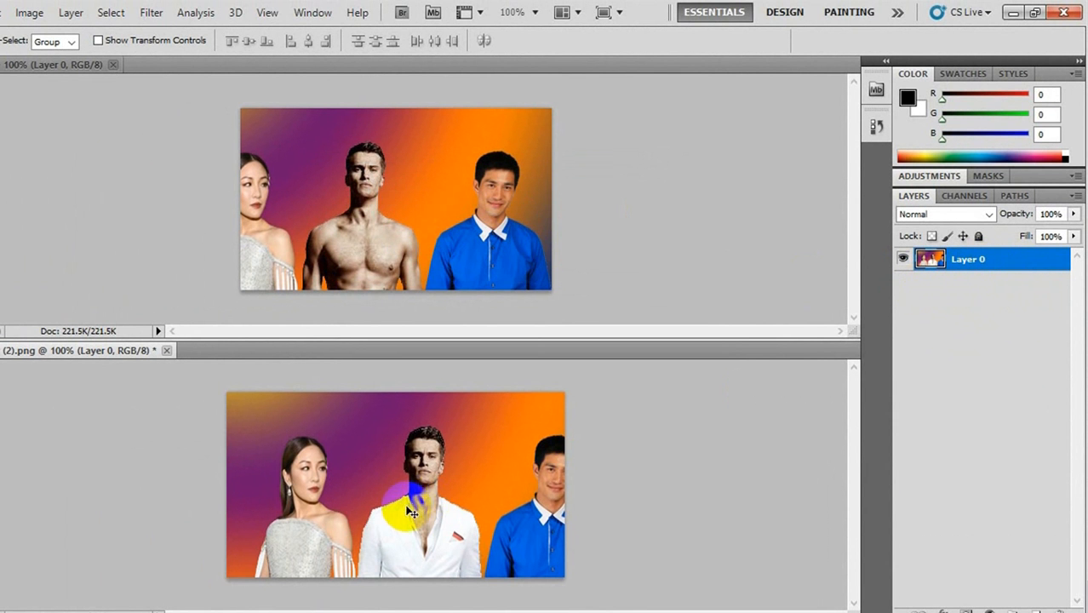
- Copy the layer of 013 - Copy (2).png into the 102.png document and close the source document without saving
left_click_drag(386, 509, 374, 221)
left_click(285, 446)
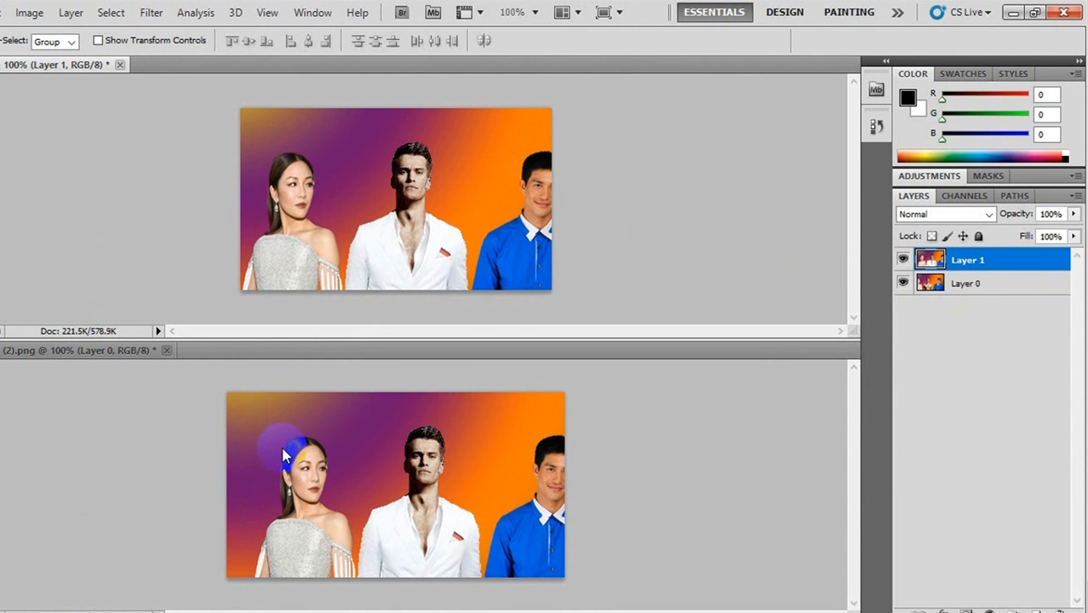
left_click(168, 352)
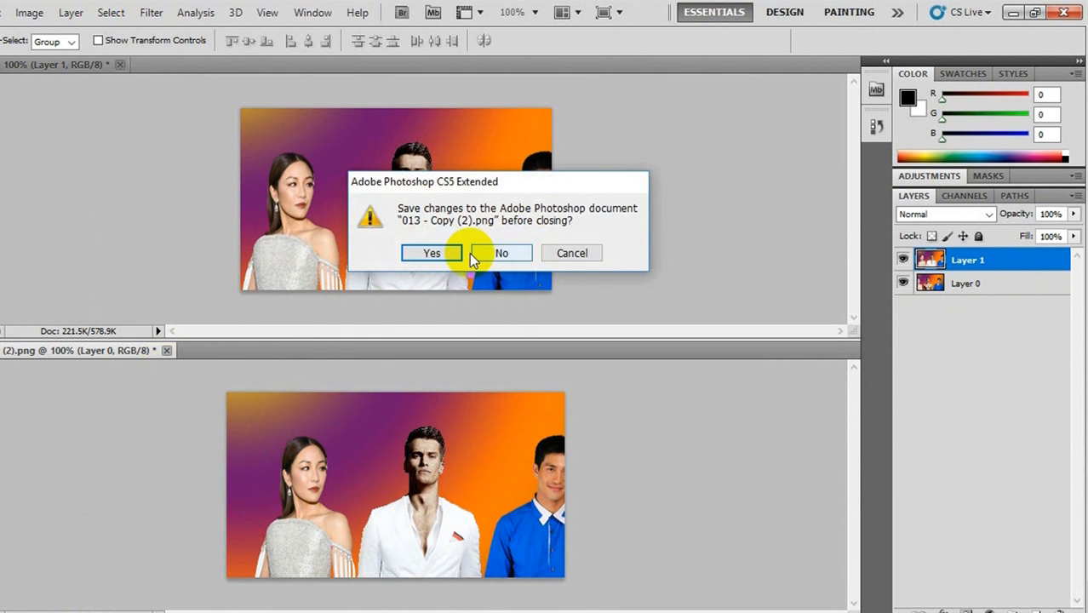
left_click(493, 254)
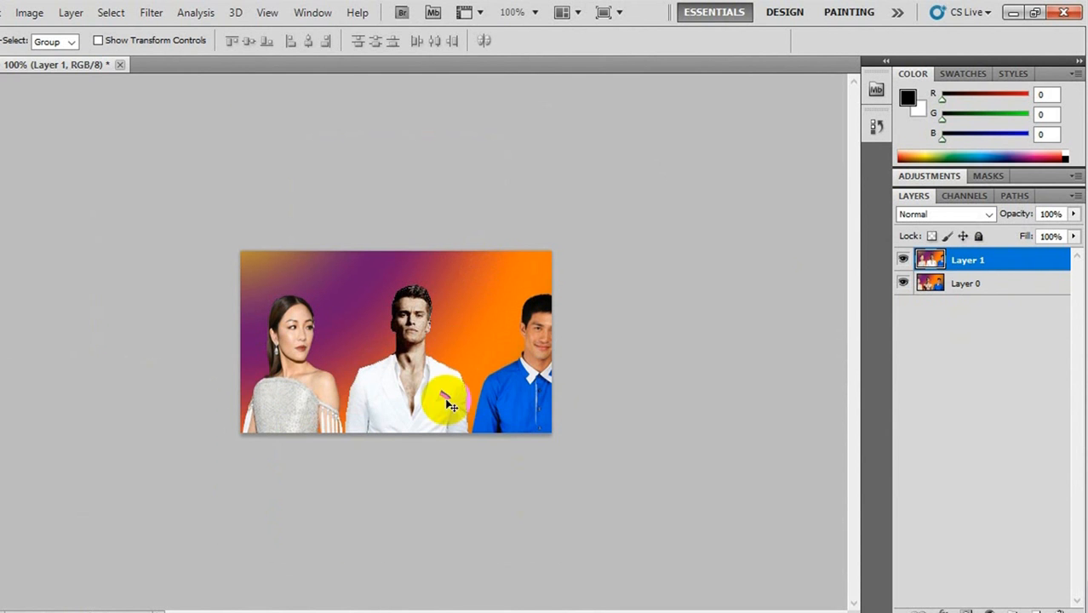
- Reposition Layer 1 over Layer 0 so that it covers the whole 102.png canvas, shifted slightly to the right
left_click_drag(391, 351, 579, 317)
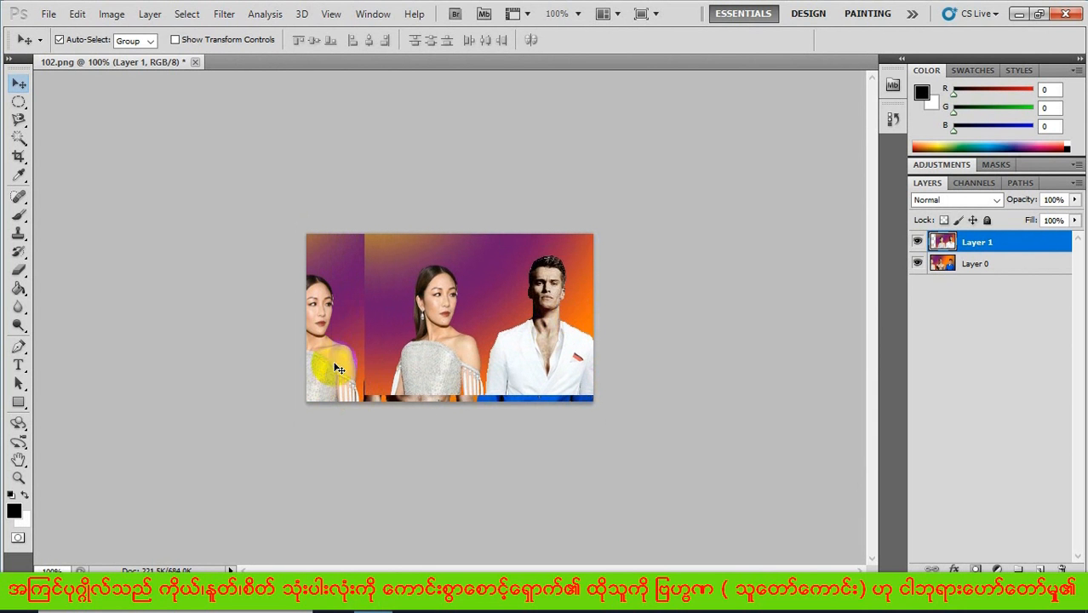
left_click_drag(408, 363, 337, 365)
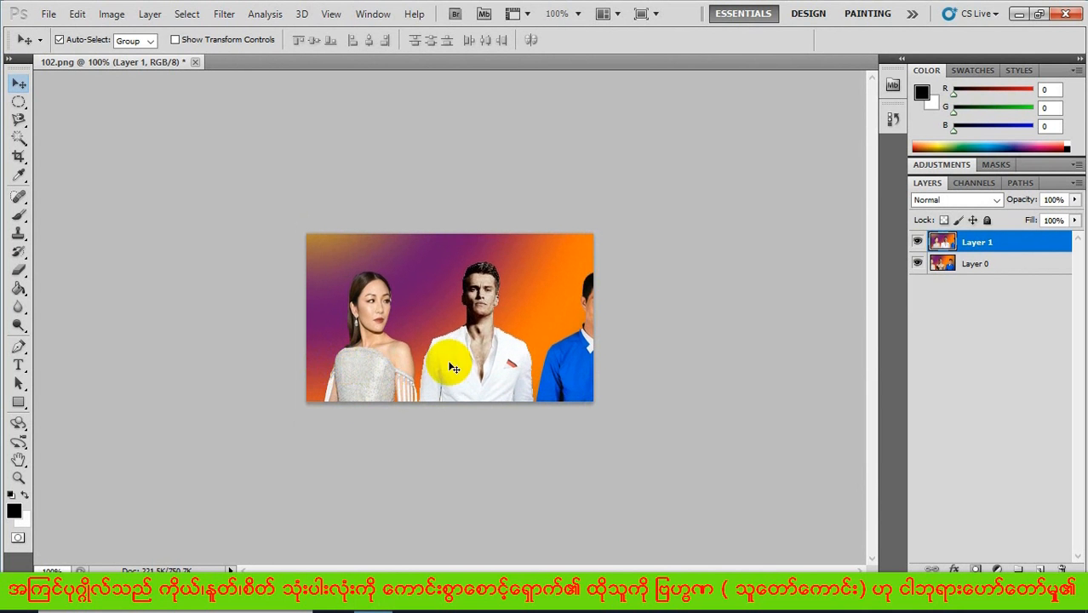
left_click_drag(454, 367, 478, 360)
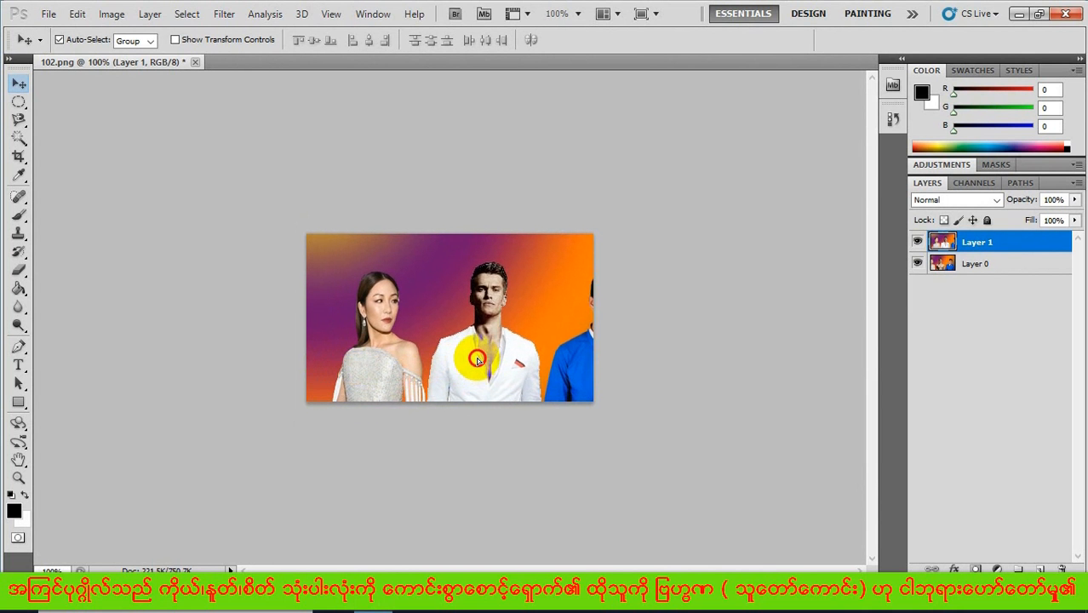
- Select Layer 1 and Layer 0 together and auto-align them with the Auto projection
left_click(985, 247)
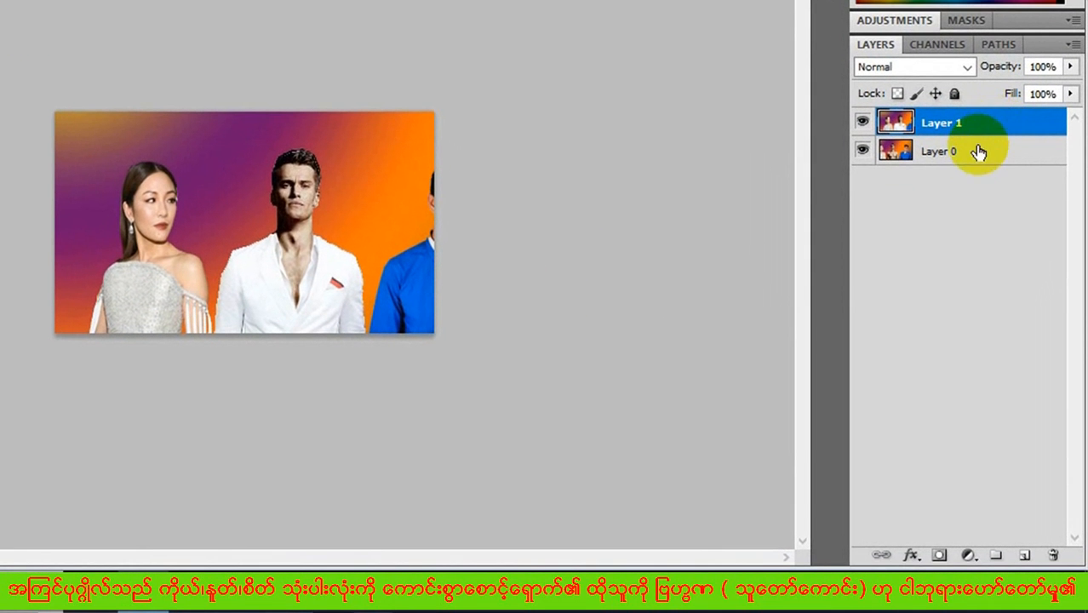
left_click(977, 155, "shift")
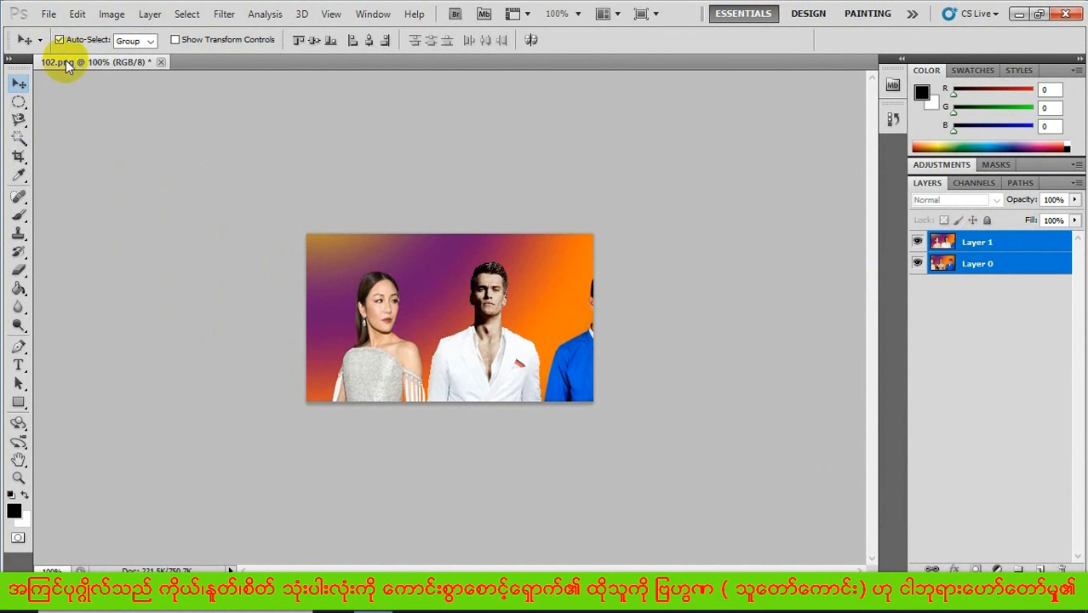
left_click(77, 15)
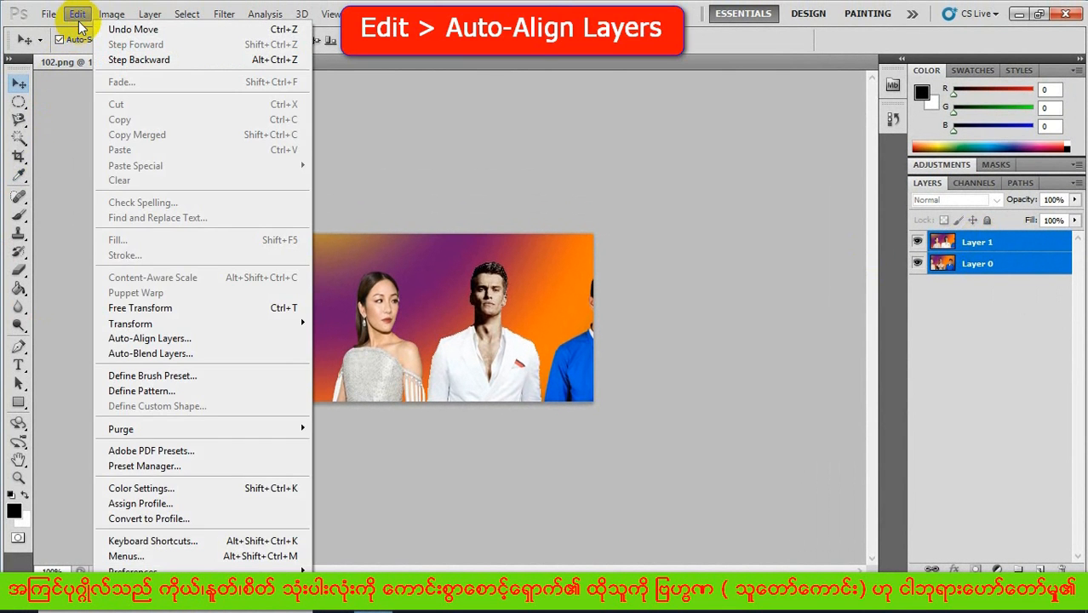
left_click(158, 338)
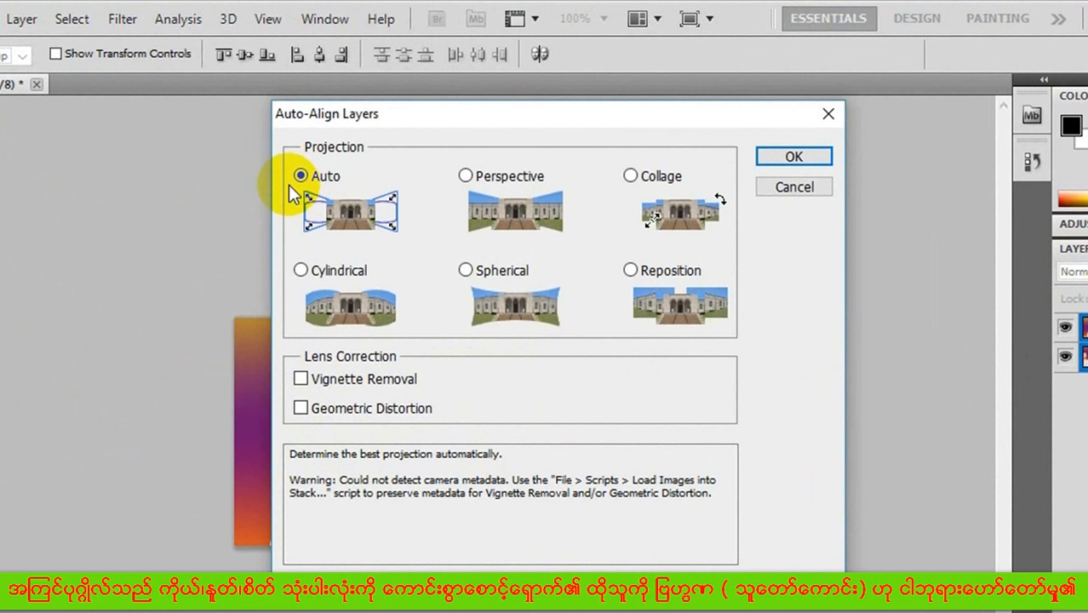
left_click(792, 157)
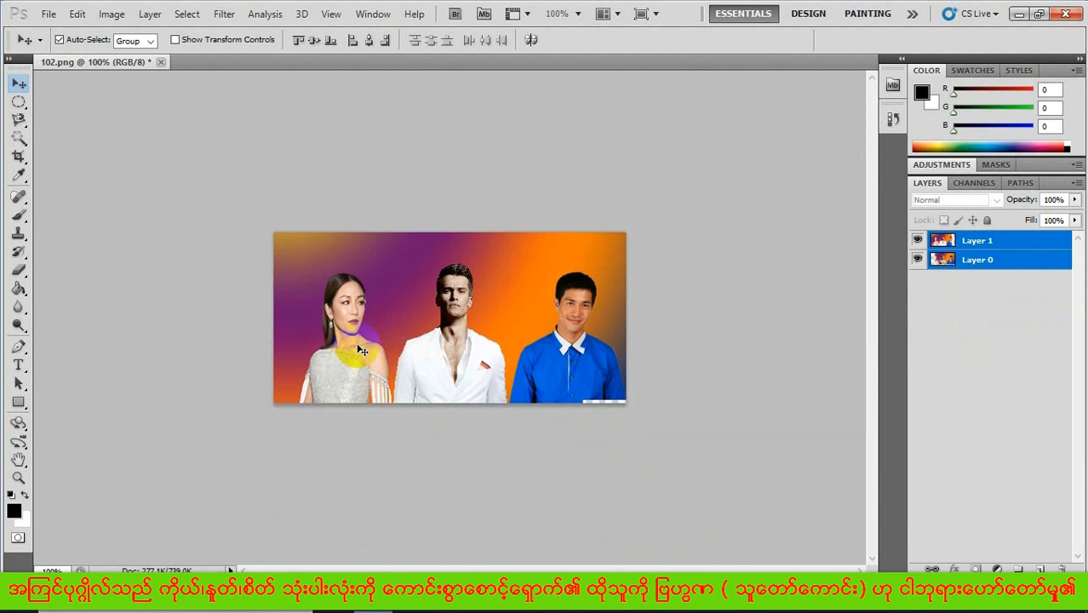
- Crop the aligned image to cut off the transparent strip along its bottom edge
left_click(17, 158)
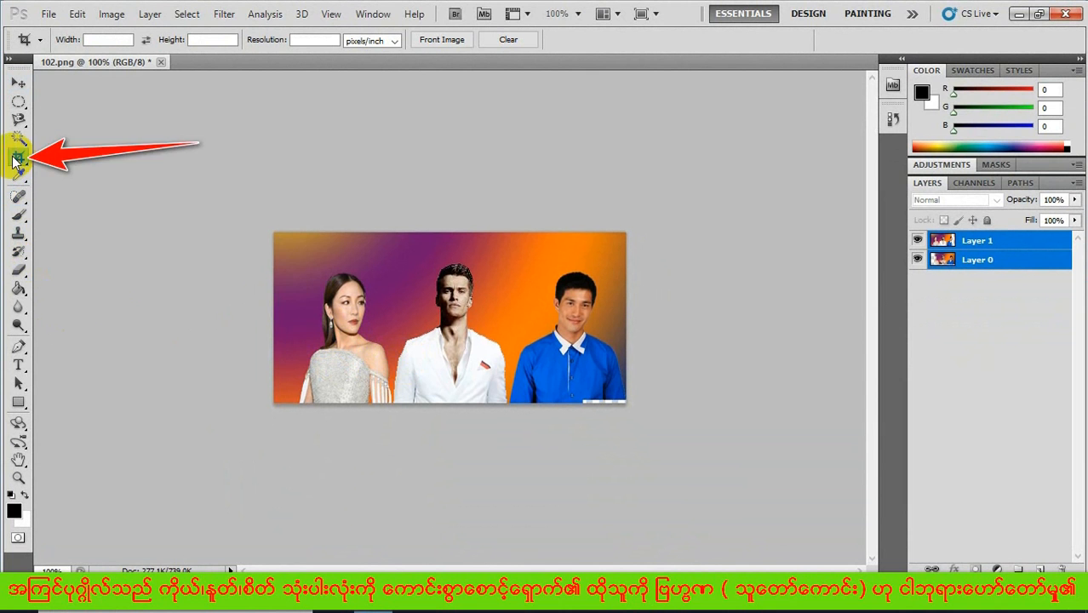
left_click_drag(278, 236, 647, 395)
key("Return")
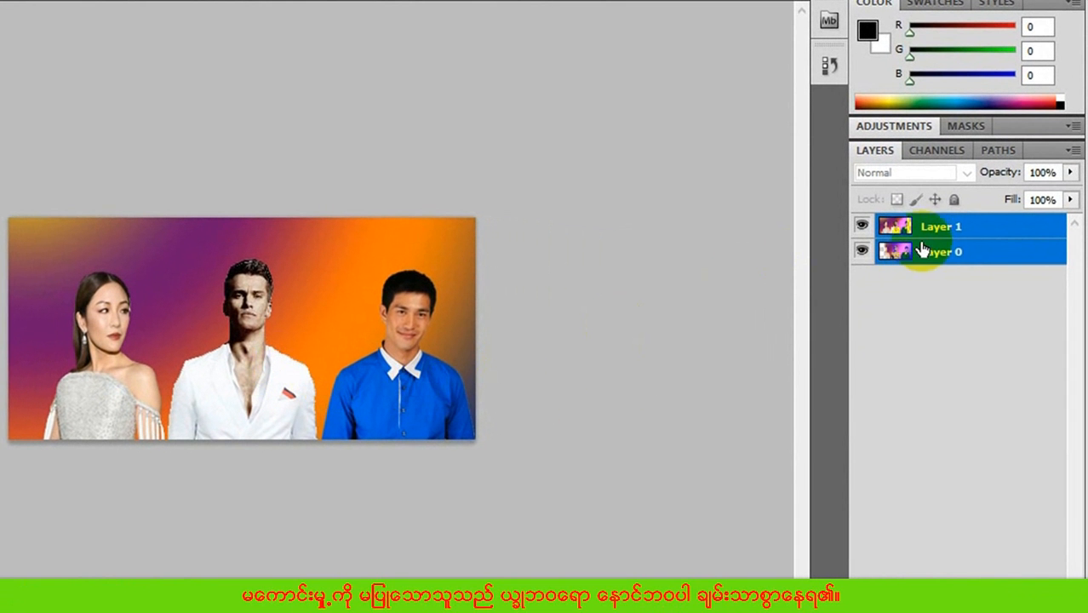
- Erase the middle man's white suit on Layer 1 with the size 30 Eraser tool to reveal Layer 0 beneath
left_click(956, 233)
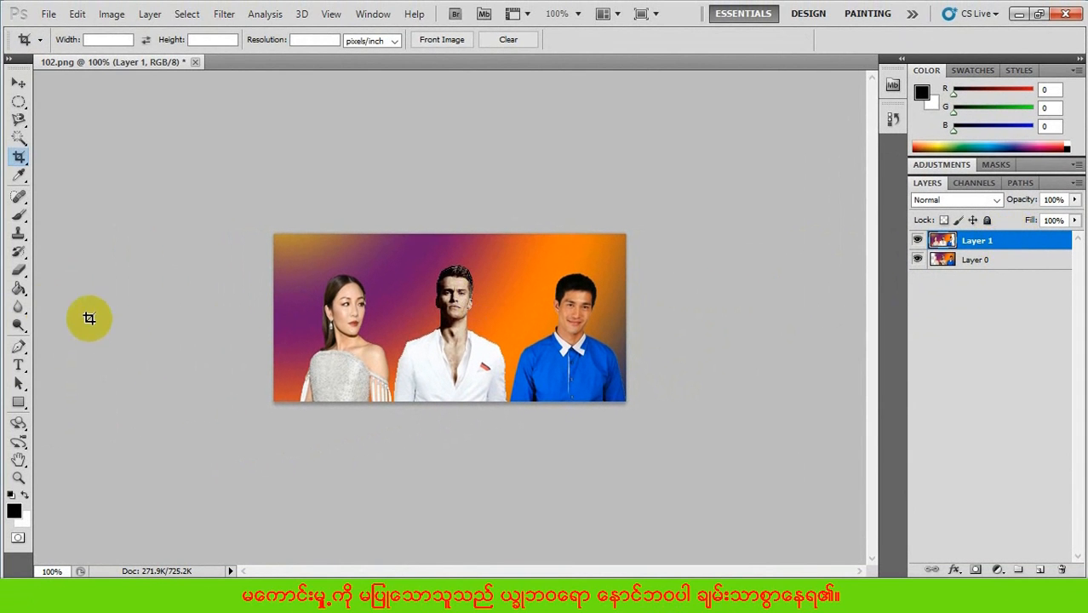
left_click(19, 271)
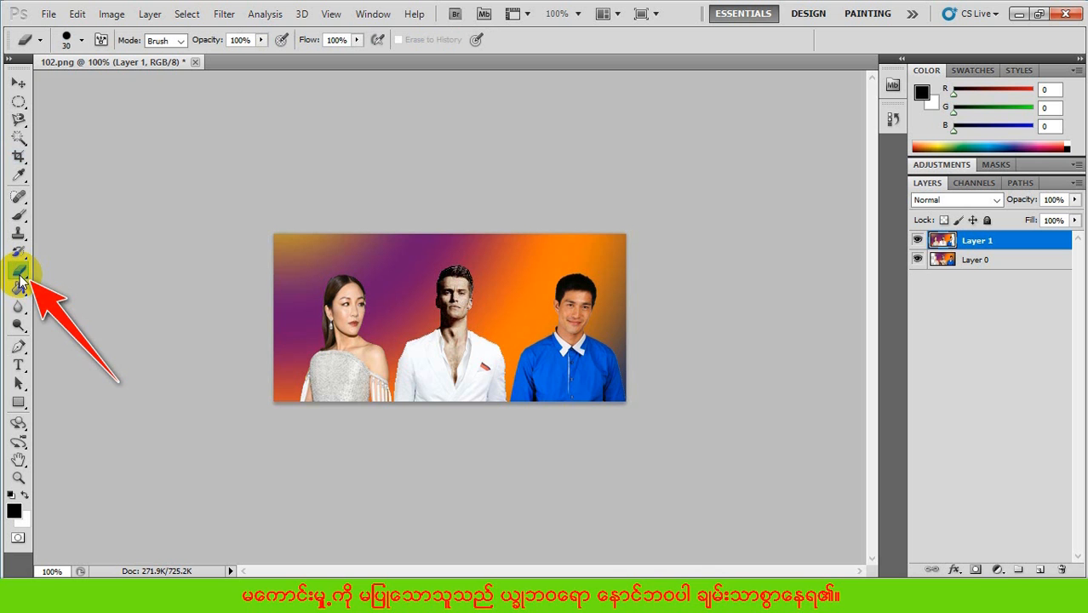
right_click(18, 271)
left_click(59, 269)
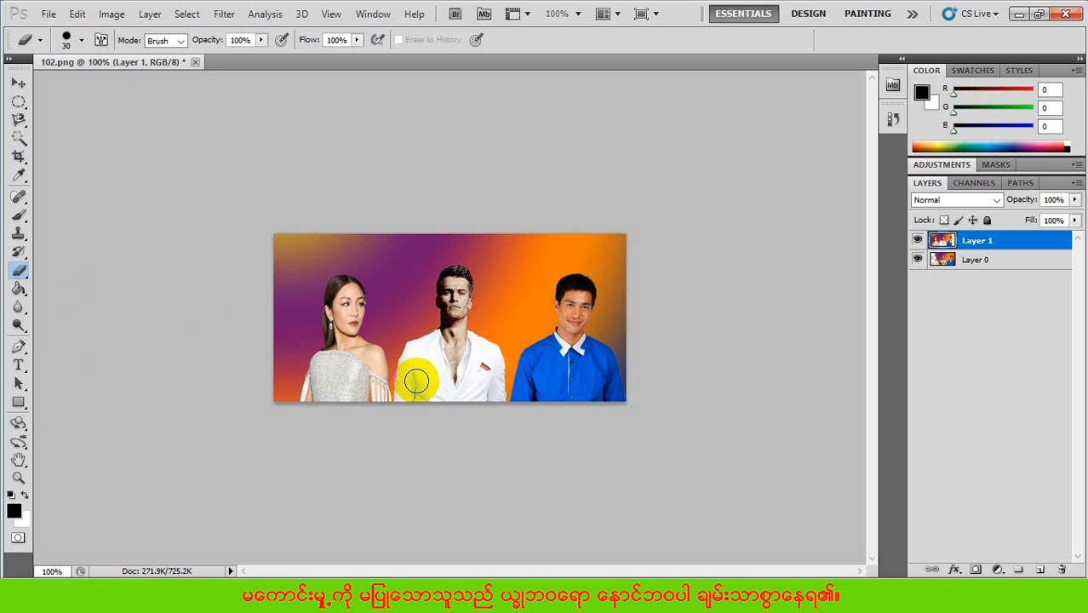
mouse_move(409, 386)
left_mouse_down()
mouse_move(482, 383)
mouse_move(417, 375)
mouse_move(490, 351)
mouse_move(420, 345)
mouse_move(425, 328)
mouse_move(421, 338)
mouse_move(481, 334)
mouse_move(498, 399)
mouse_move(409, 402)
mouse_move(405, 351)
mouse_move(436, 390)
mouse_move(451, 374)
mouse_move(481, 380)
mouse_move(485, 390)
mouse_move(457, 399)
left_mouse_up()
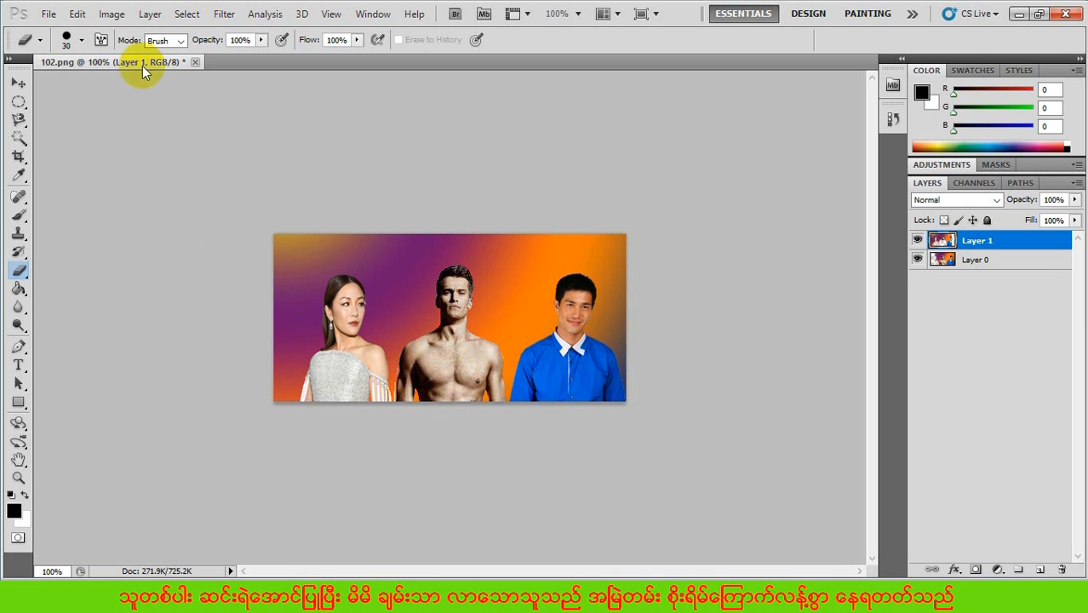
- Create a 4 x 6 inch RGB document at 300 pixels/inch with a white background, and convert its Background into a regular layer
left_click(48, 13)
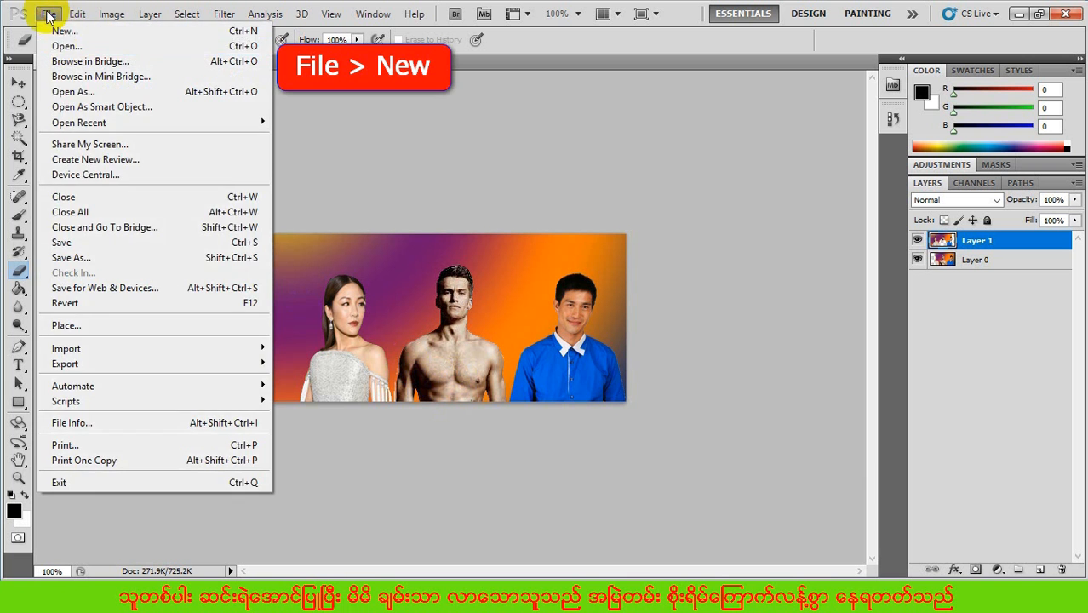
left_click(68, 30)
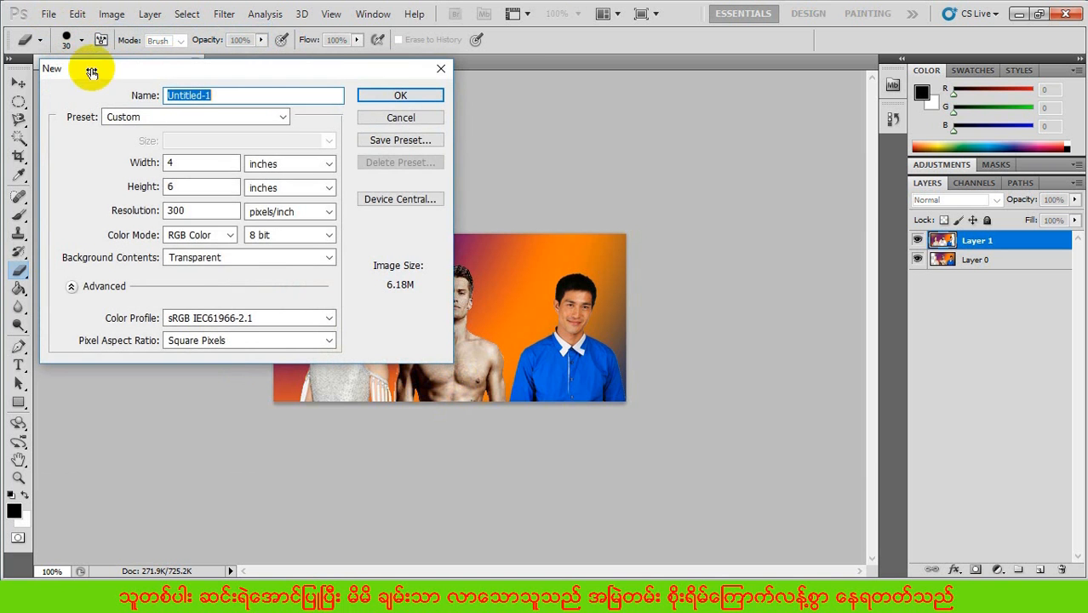
left_click(241, 258)
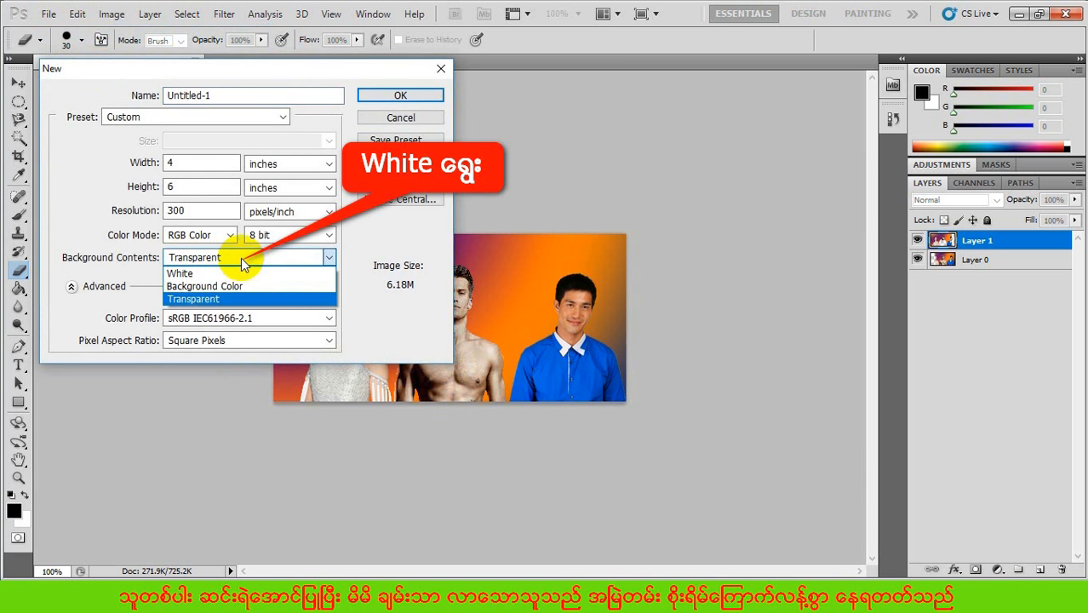
left_click(220, 274)
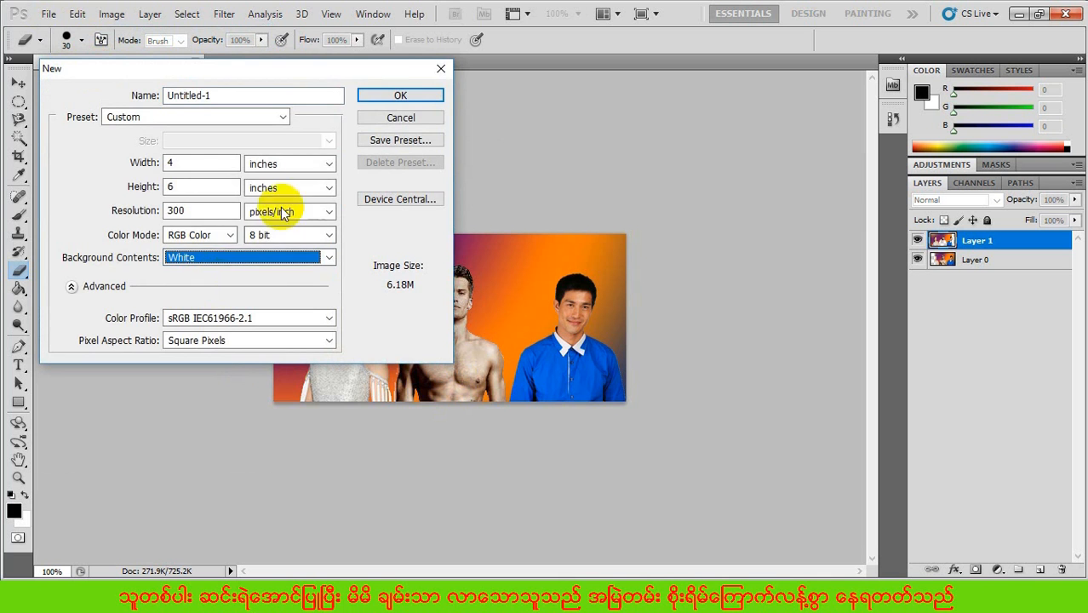
left_click(403, 97)
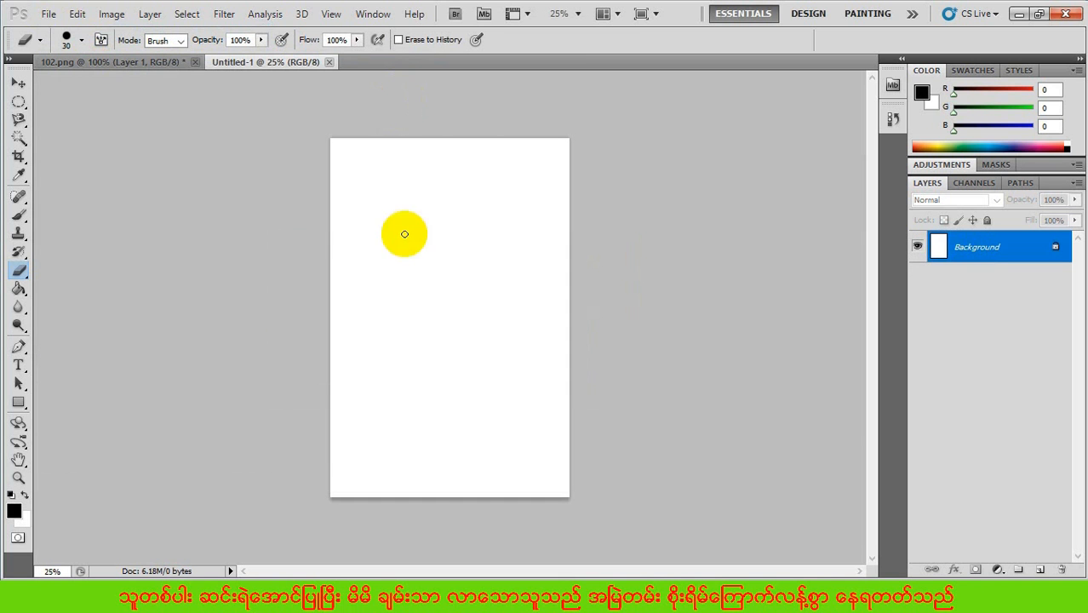
double_click(1037, 247)
left_click(683, 190)
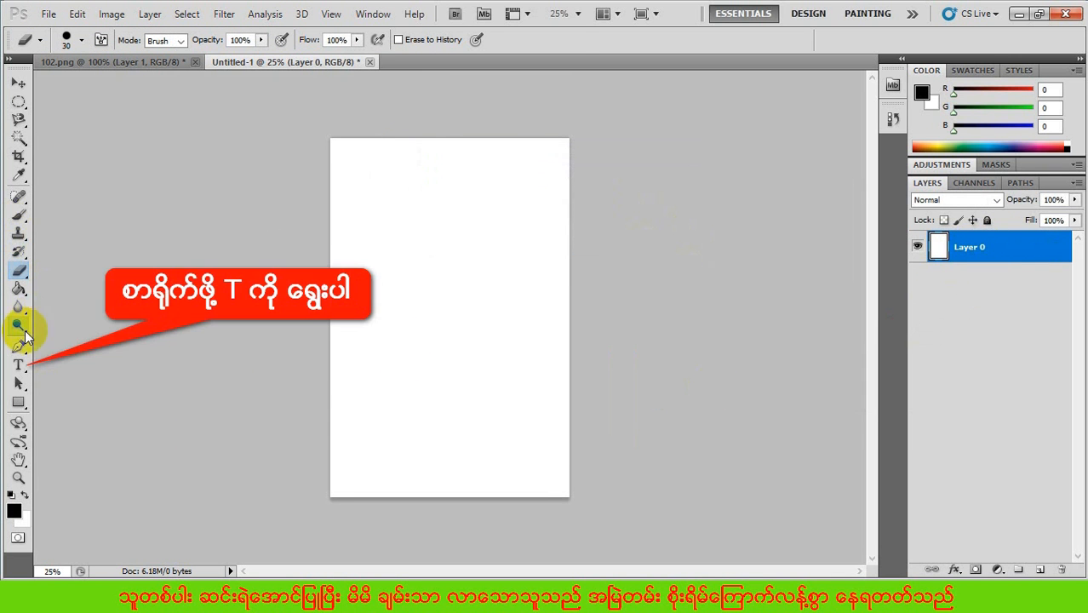
- Add two lines of 24 pt Imperator text in the upper part of the page: the author's name and "Photoshop lessons"
left_click(20, 366)
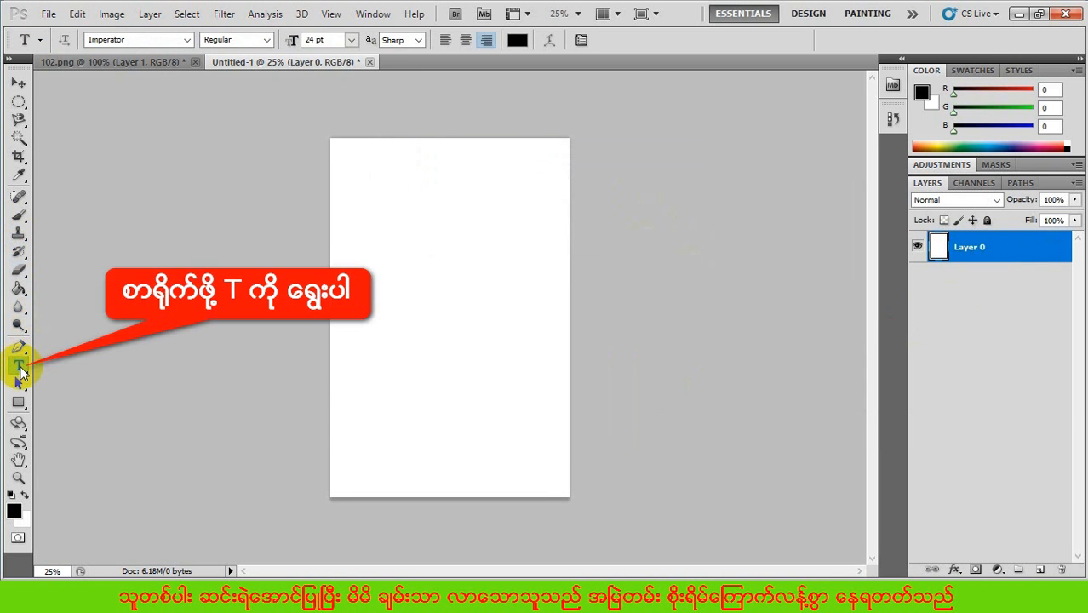
left_click(361, 221)
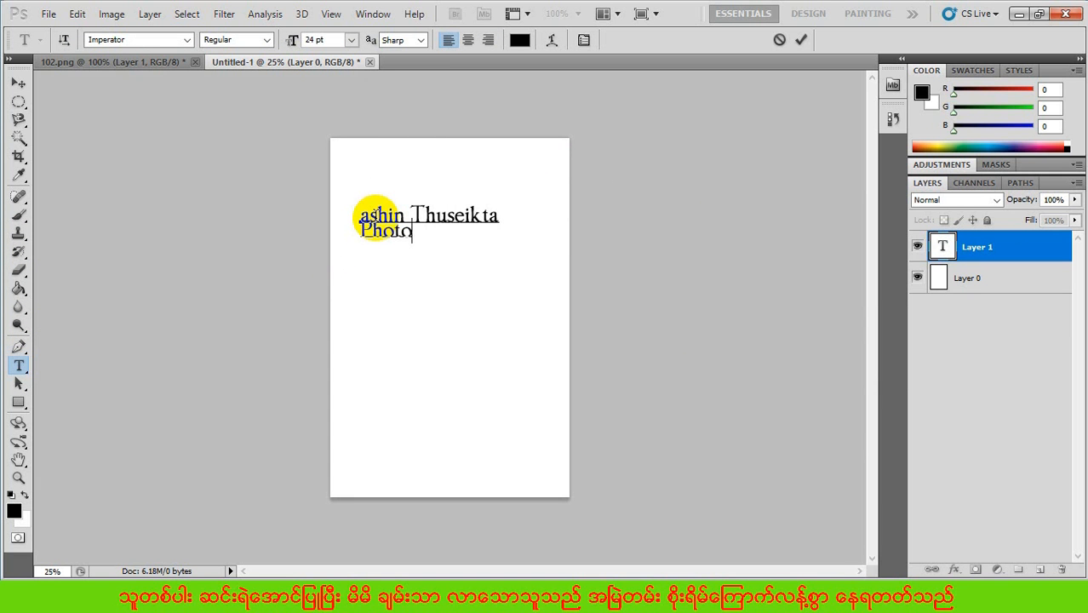
type("shop lessons")
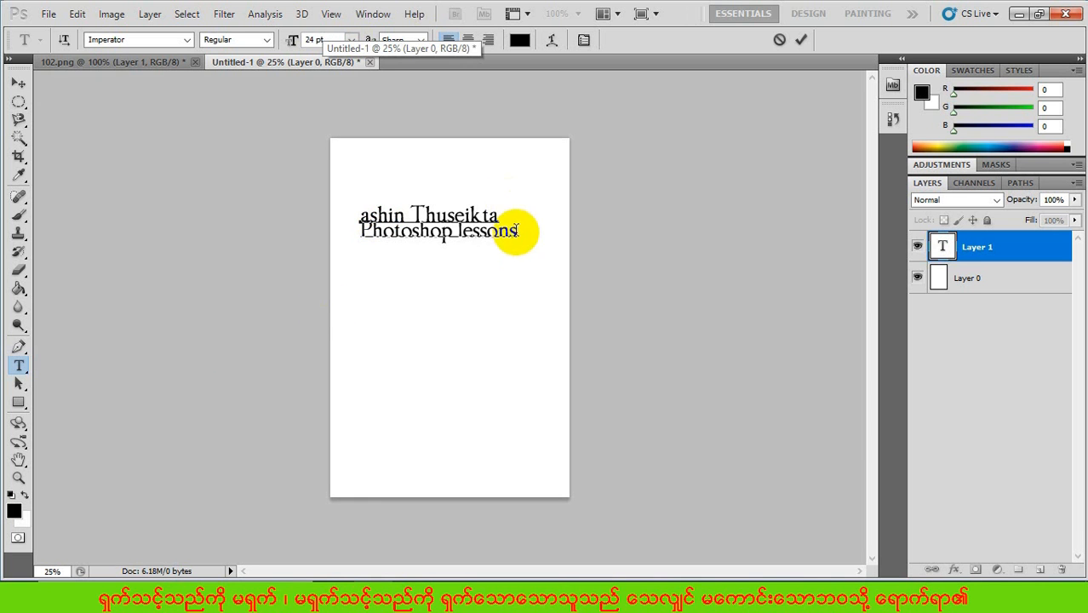
- Right-align both text lines and move the text back fully onto the white page
left_click_drag(517, 230, 379, 215)
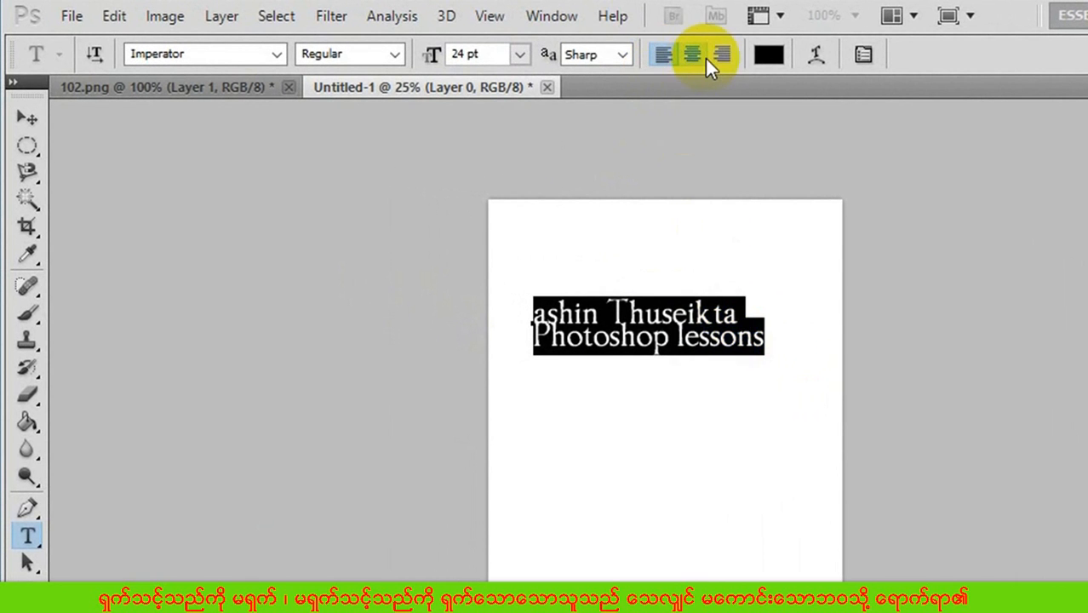
left_click(724, 55)
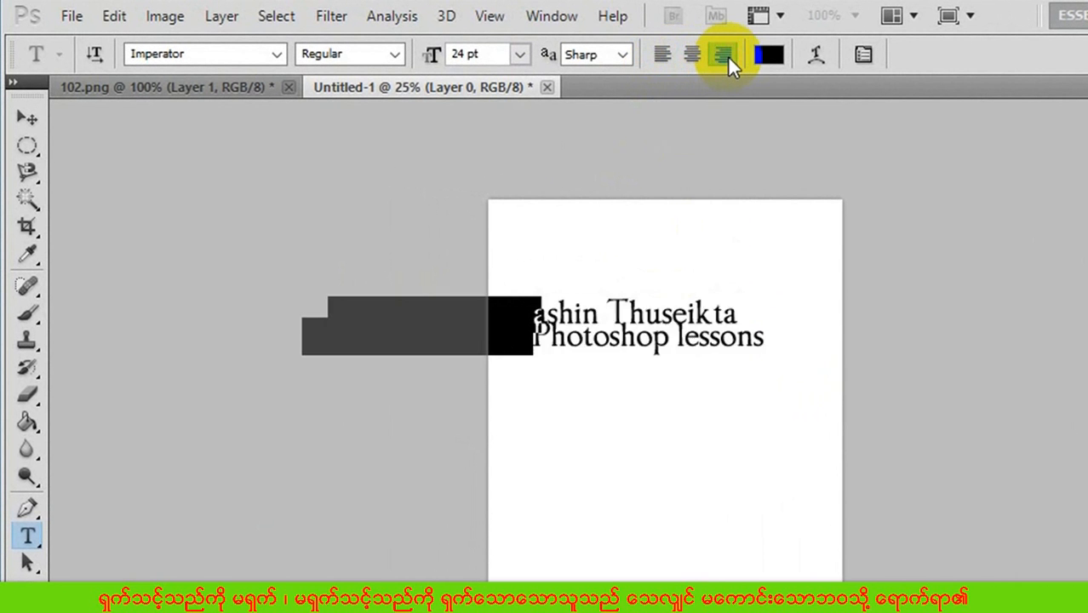
left_click(24, 119)
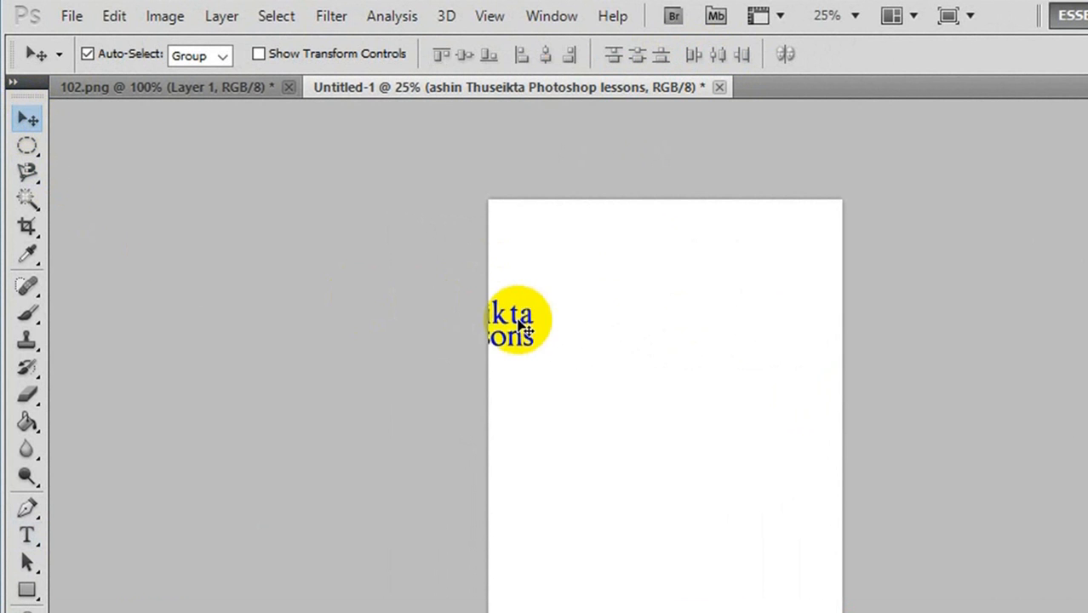
left_click_drag(530, 325, 748, 339)
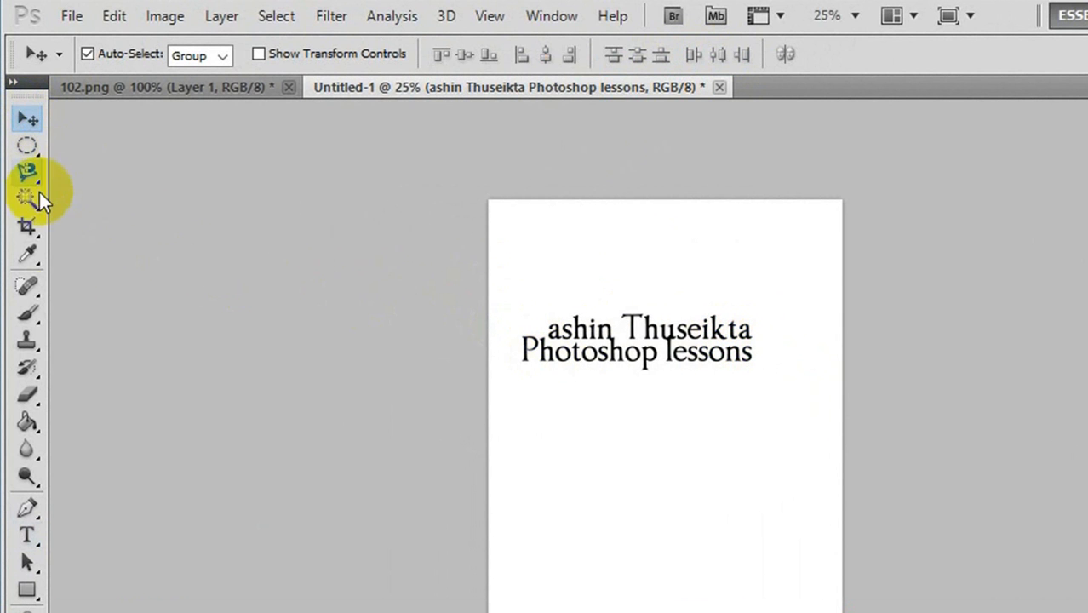
- Recolor both lines of the text bright red
left_click(29, 535)
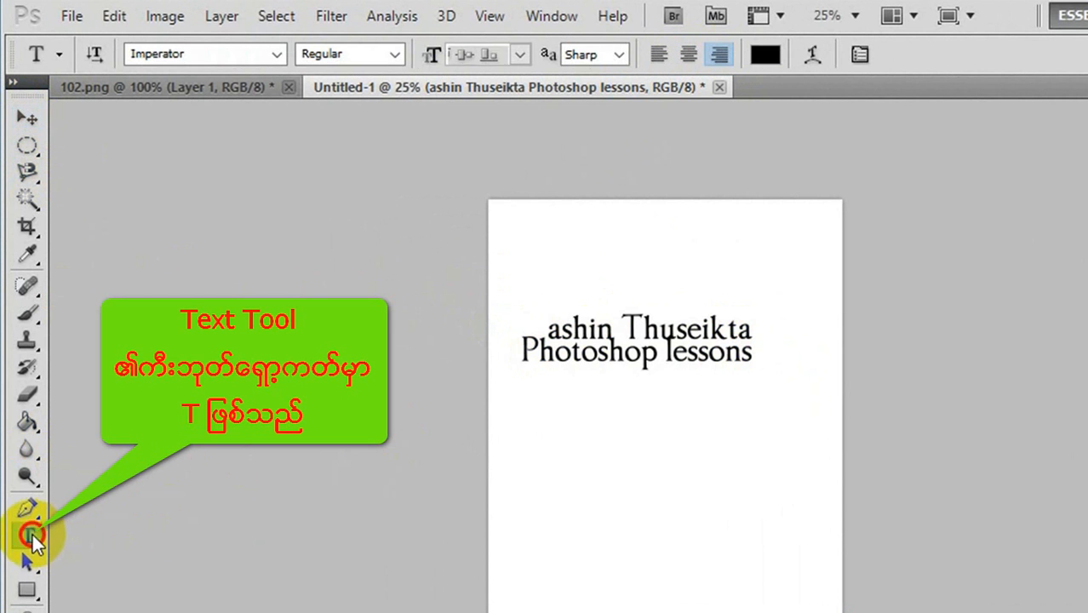
left_click(644, 328)
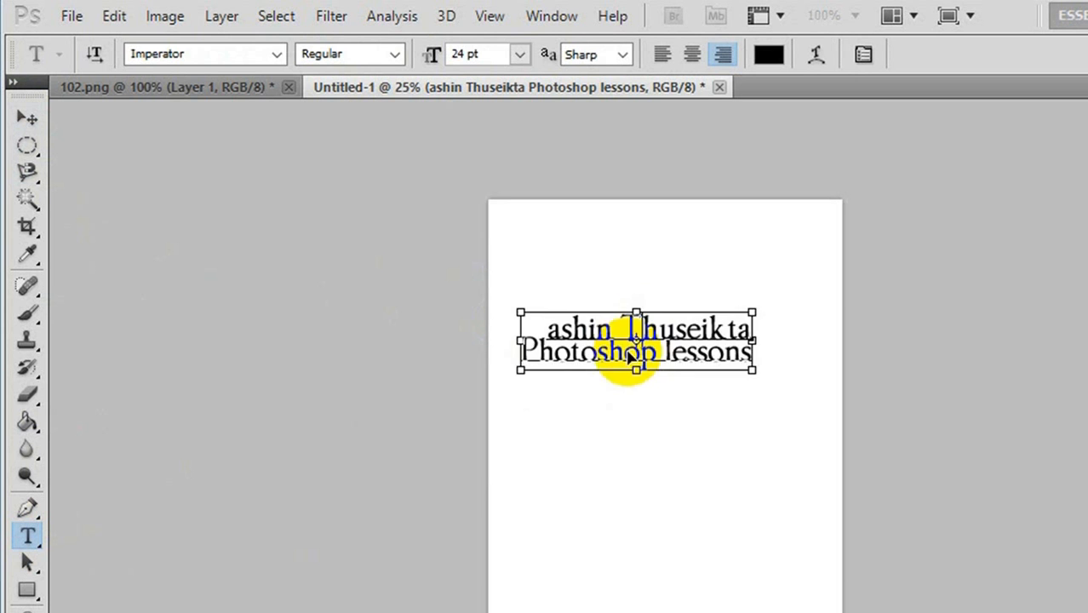
key("ctrl+a")
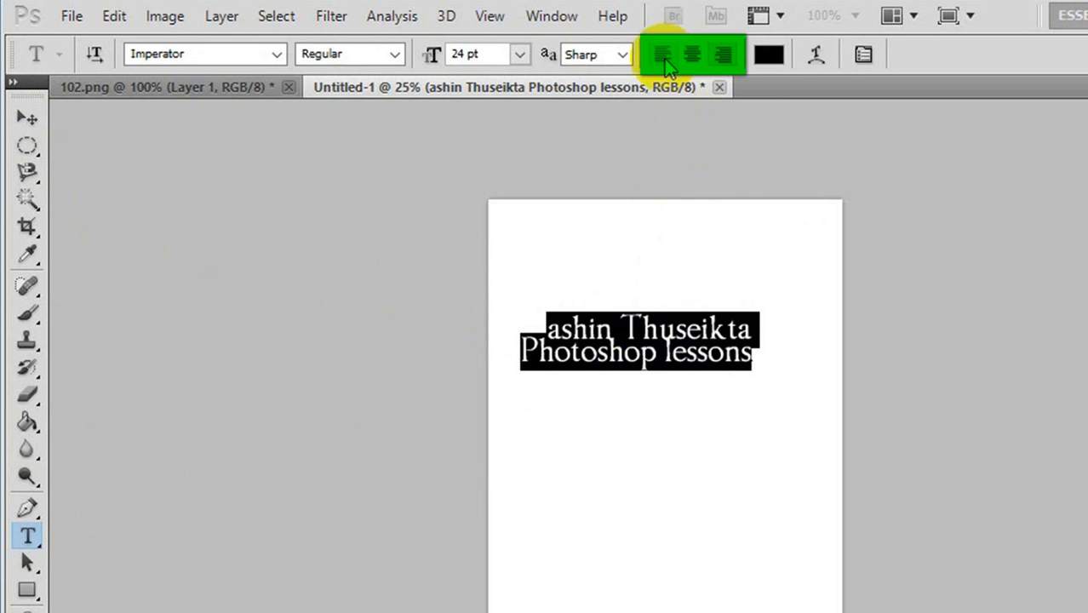
left_click(771, 57)
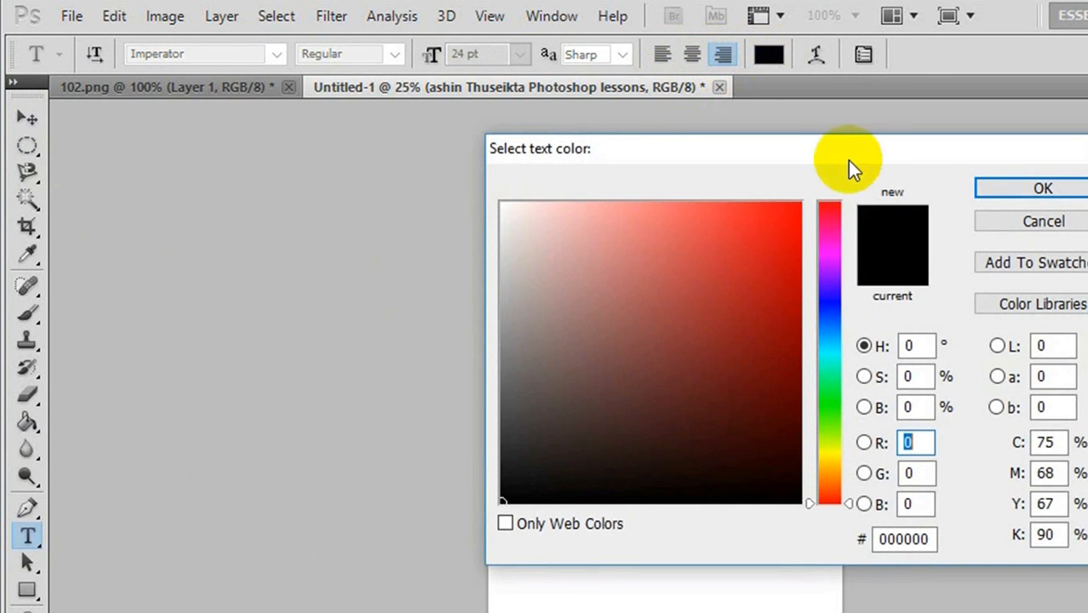
left_click(774, 232)
left_click(1044, 189)
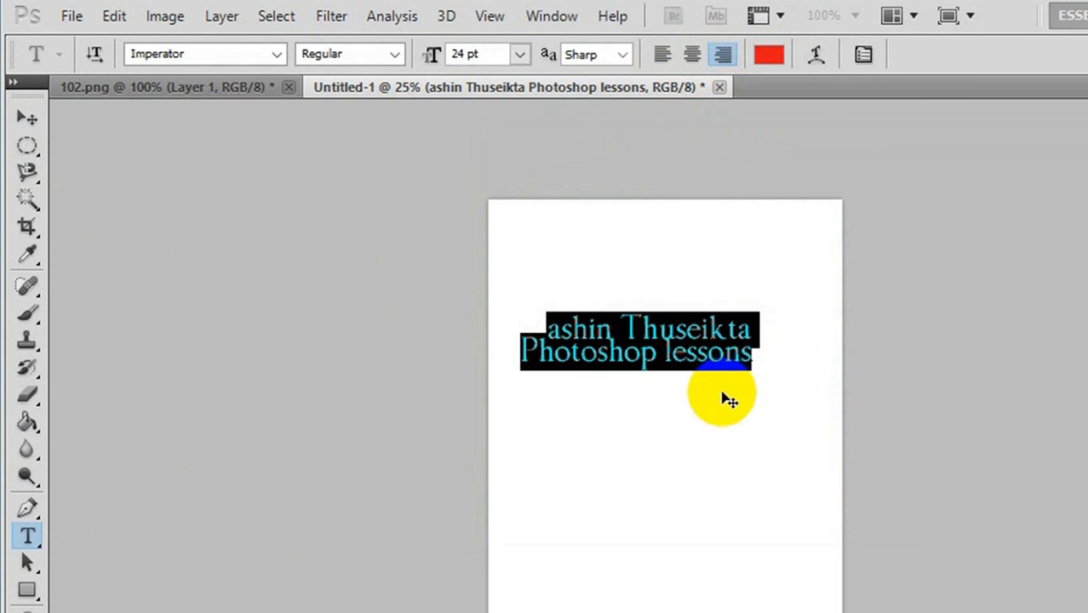
- Try a horizontal Arc warp with a +28% bend on the whole text
left_click(724, 353)
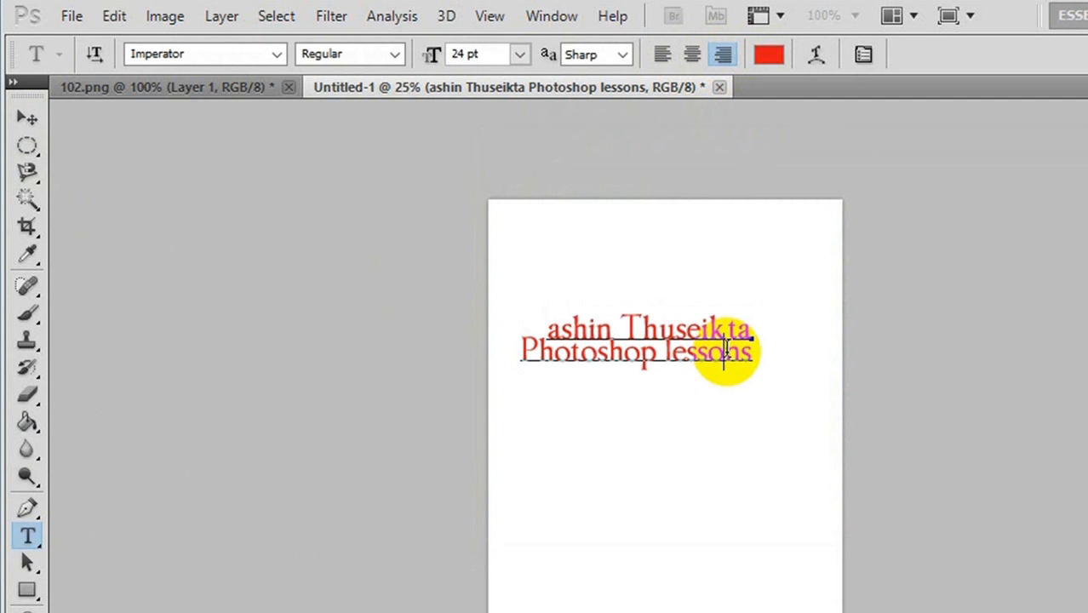
key("ctrl+a")
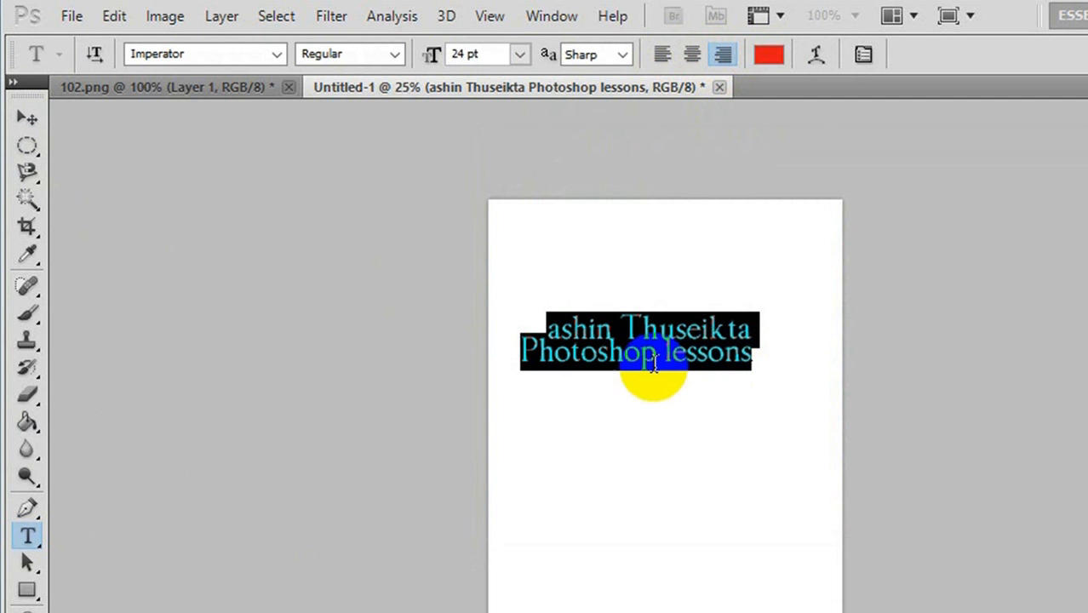
left_click(814, 53)
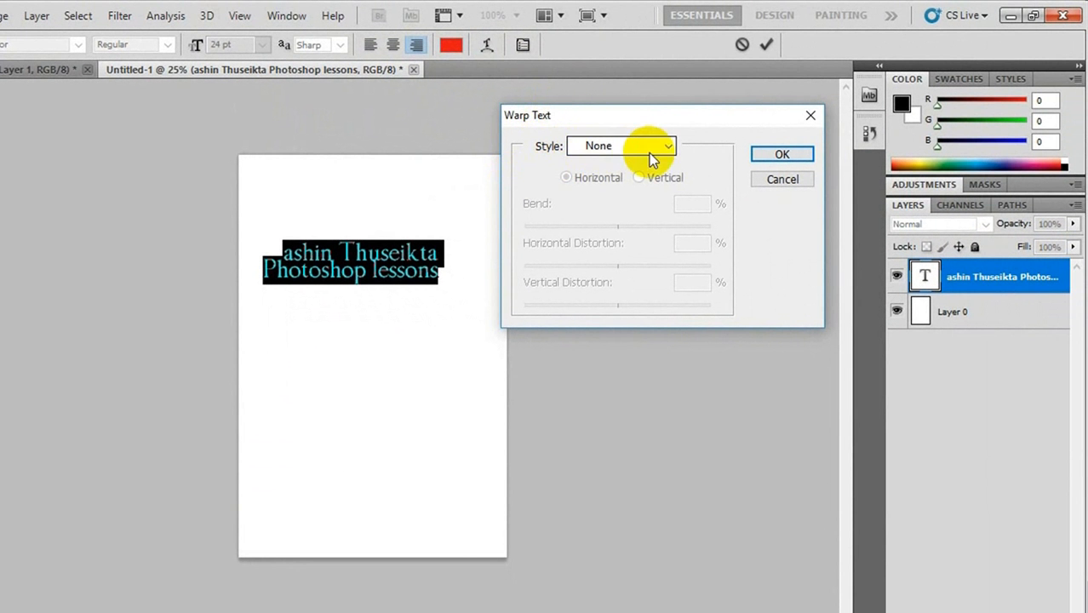
left_click(655, 152)
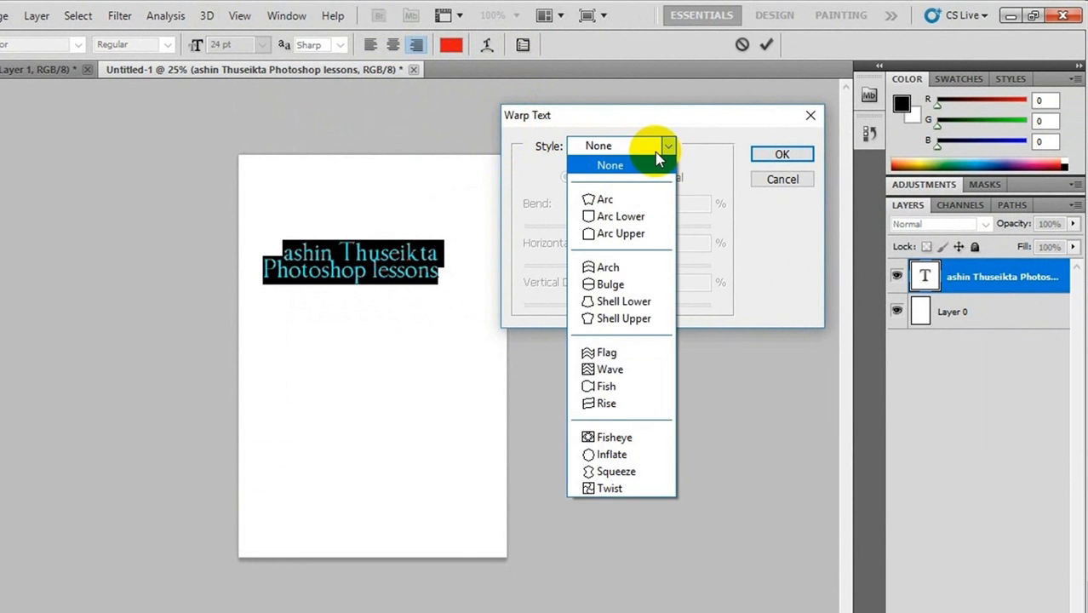
left_click(627, 199)
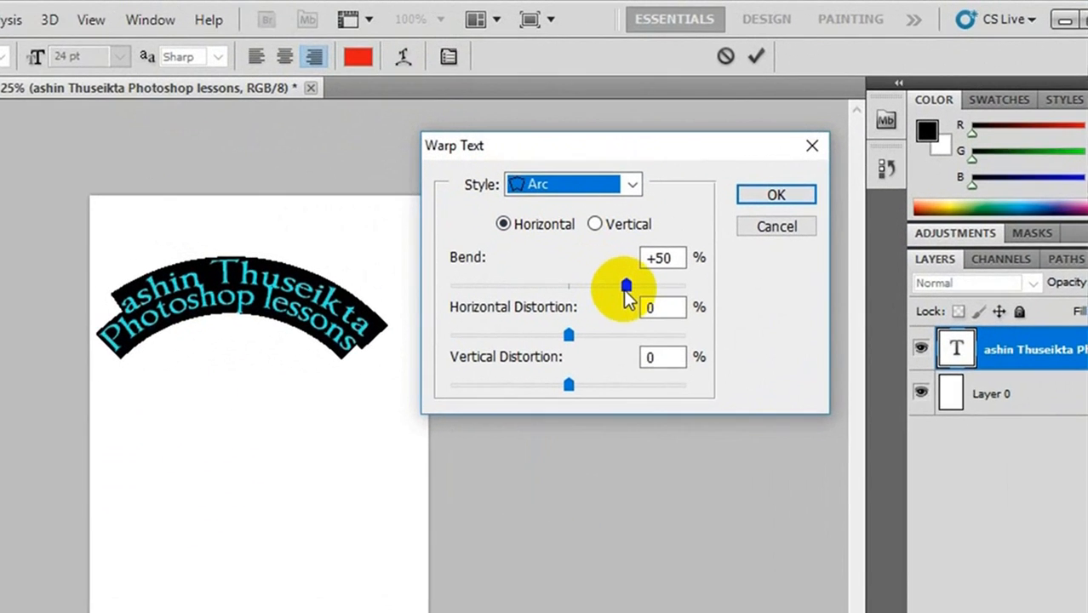
left_click_drag(664, 226, 660, 227)
mouse_move(589, 334)
left_mouse_down()
mouse_move(451, 336)
mouse_move(570, 336)
left_mouse_up()
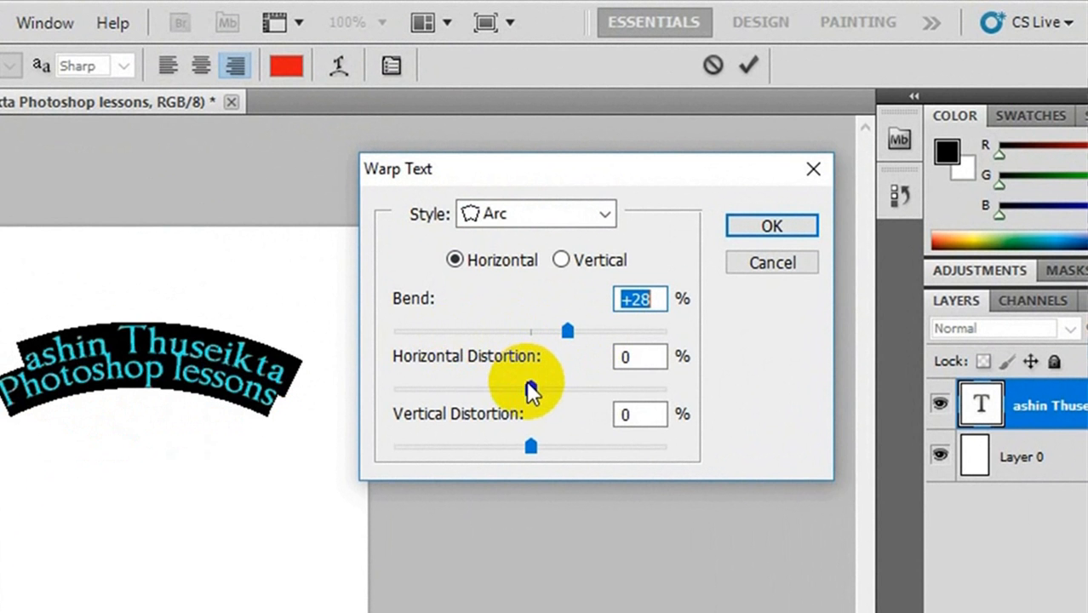
- Try the Arc warp with +16% horizontal distortion, vertical orientation and a +15% bend
left_click_drag(530, 389, 552, 383)
left_click(563, 260)
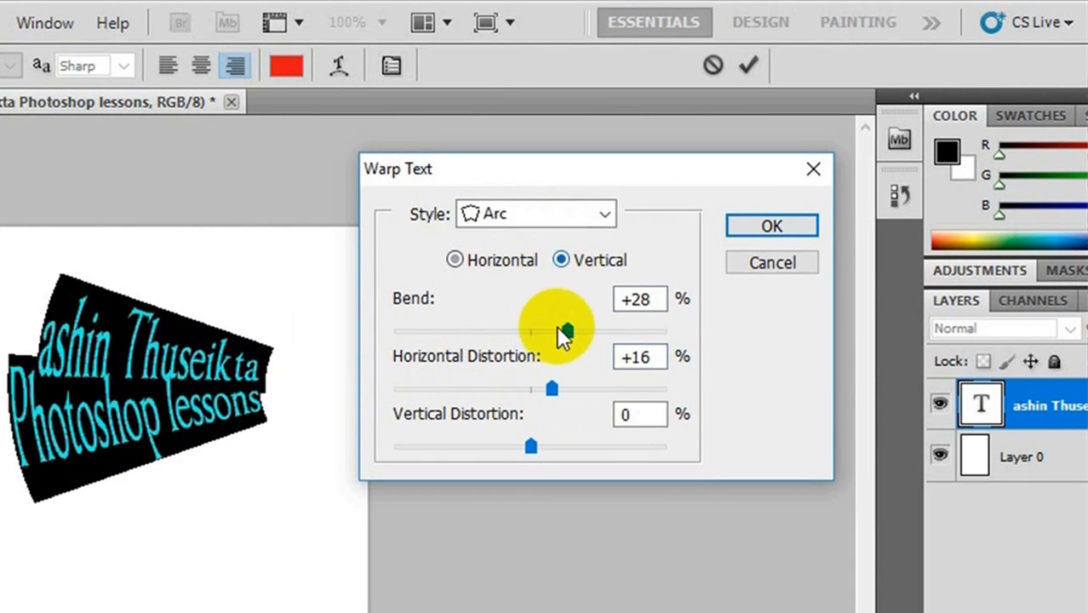
mouse_move(566, 332)
left_mouse_down()
mouse_move(490, 334)
mouse_move(550, 331)
left_mouse_up()
- Try the Arc Lower warp style with a -23% bend, and discard the text warp
left_click(604, 214)
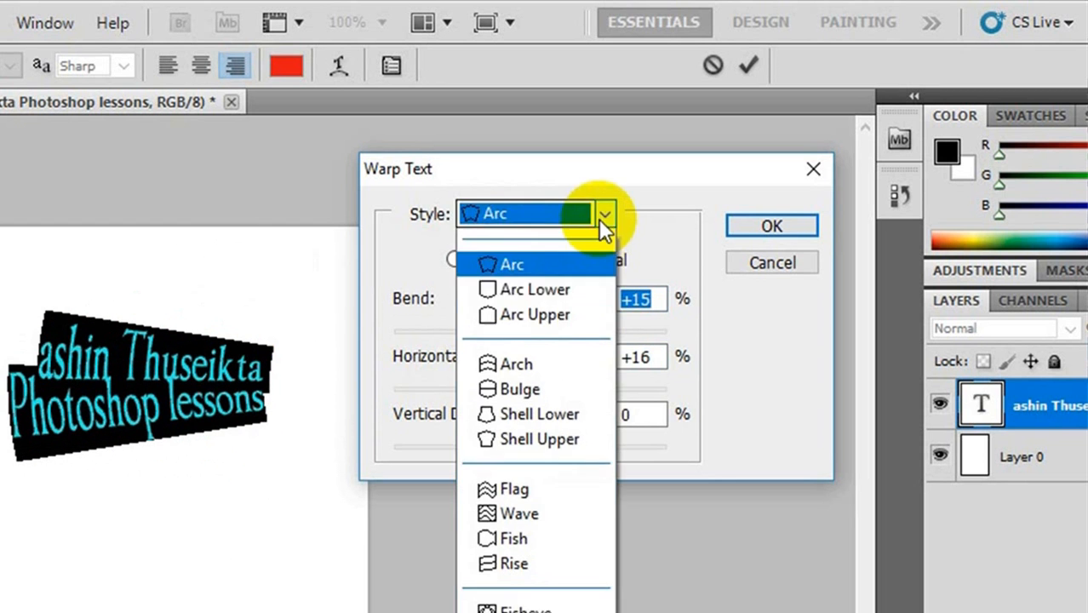
left_click(546, 314)
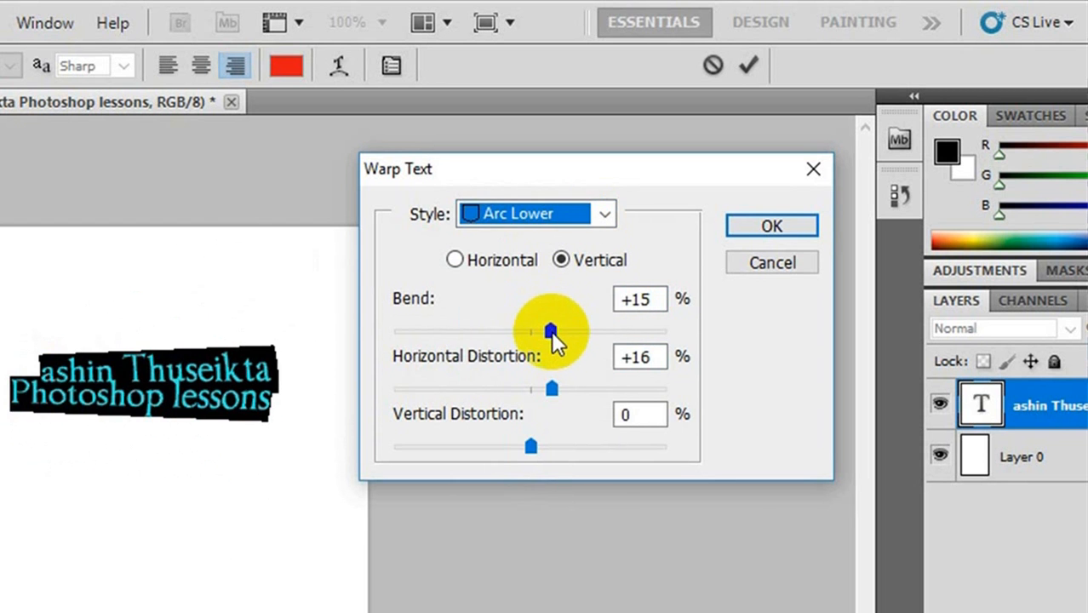
left_click_drag(550, 332, 500, 331)
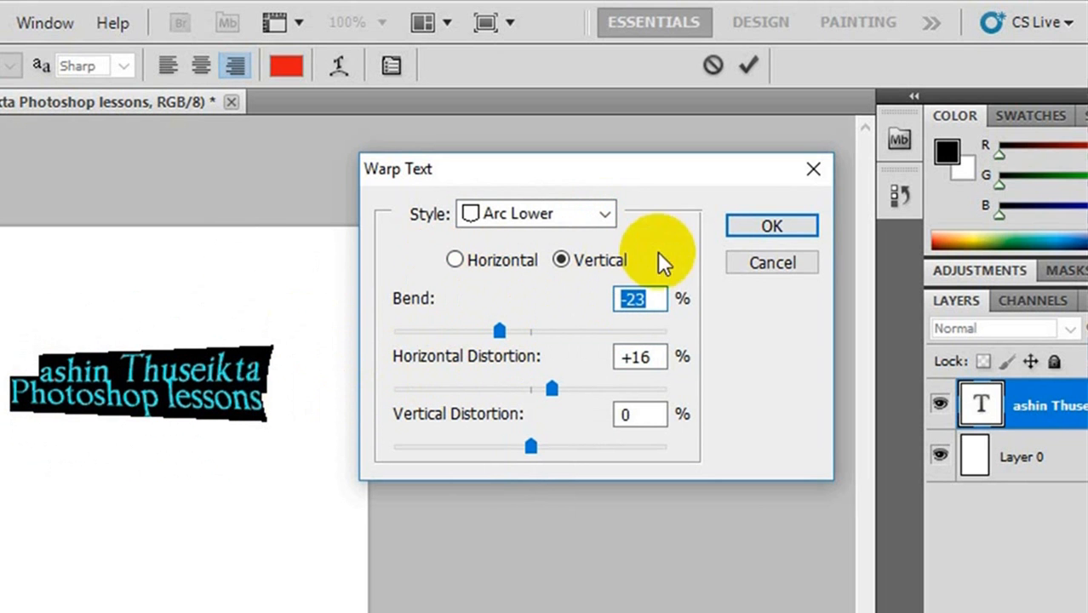
left_click_drag(757, 261, 342, 380)
left_click(779, 258)
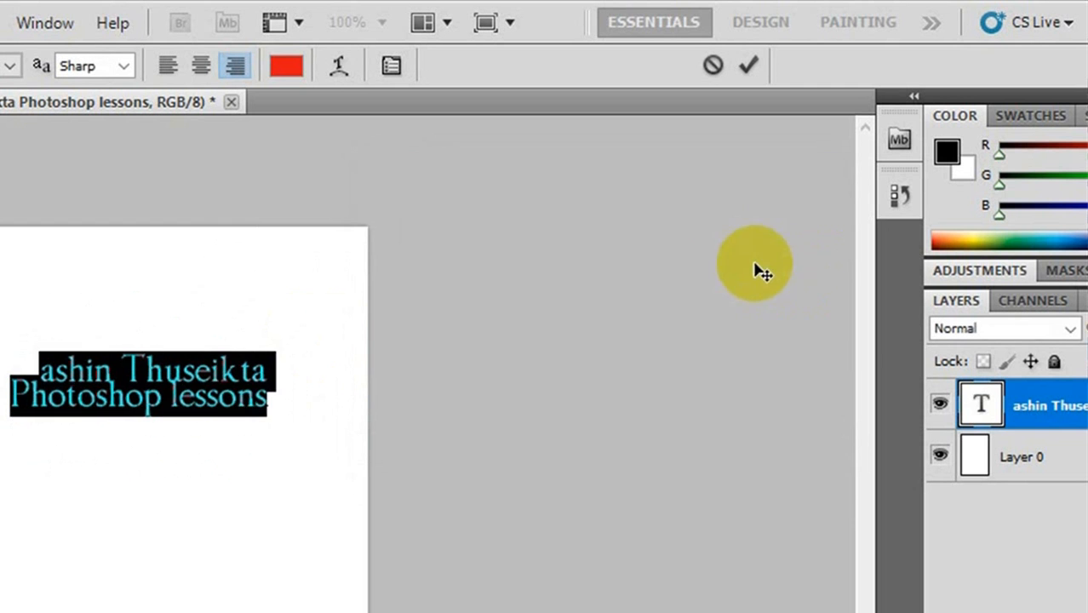
- Change the font of the whole text to ImperatorBronzeSmallCaps and commit the text edit
left_click(218, 384)
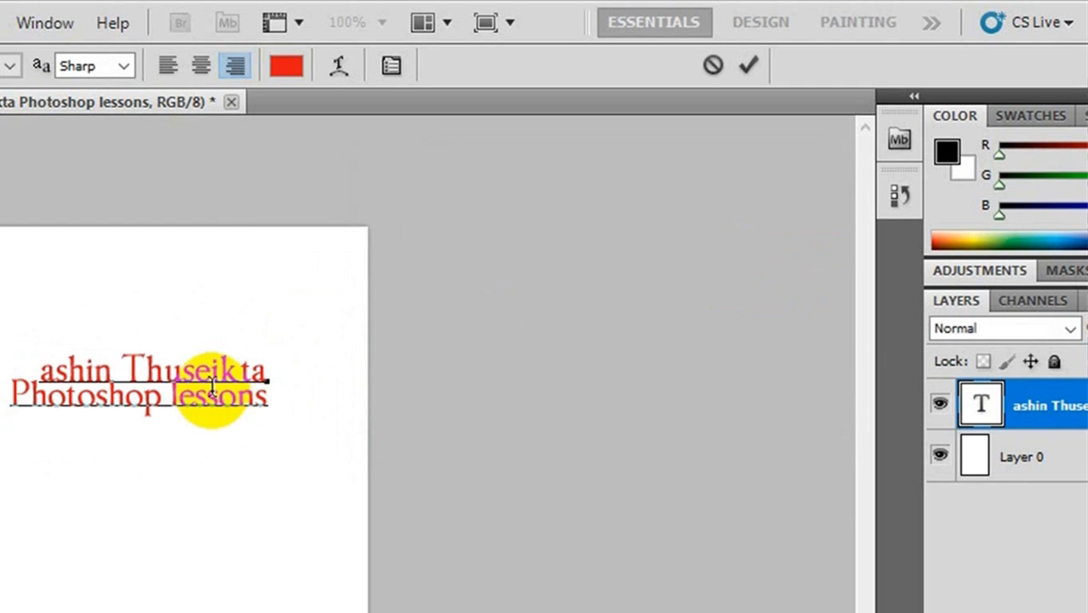
key("ctrl+a")
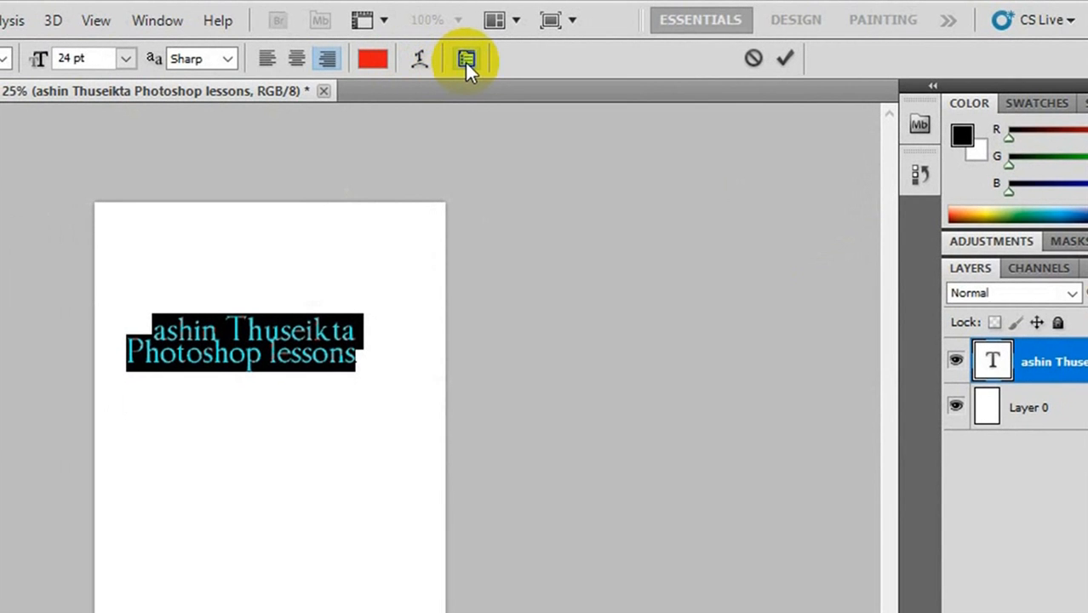
left_click(466, 60)
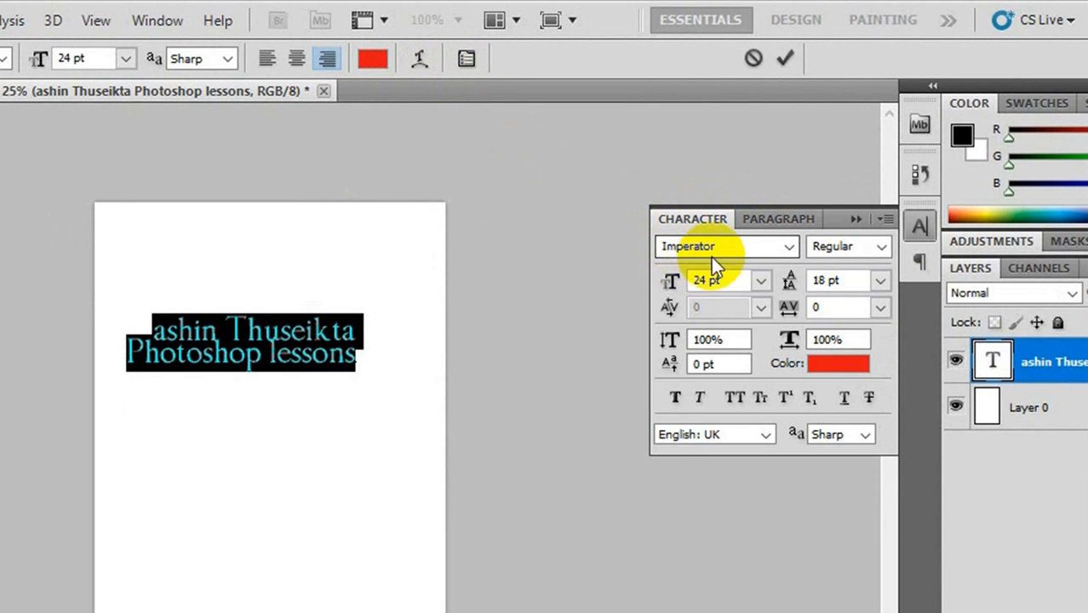
left_click(791, 246)
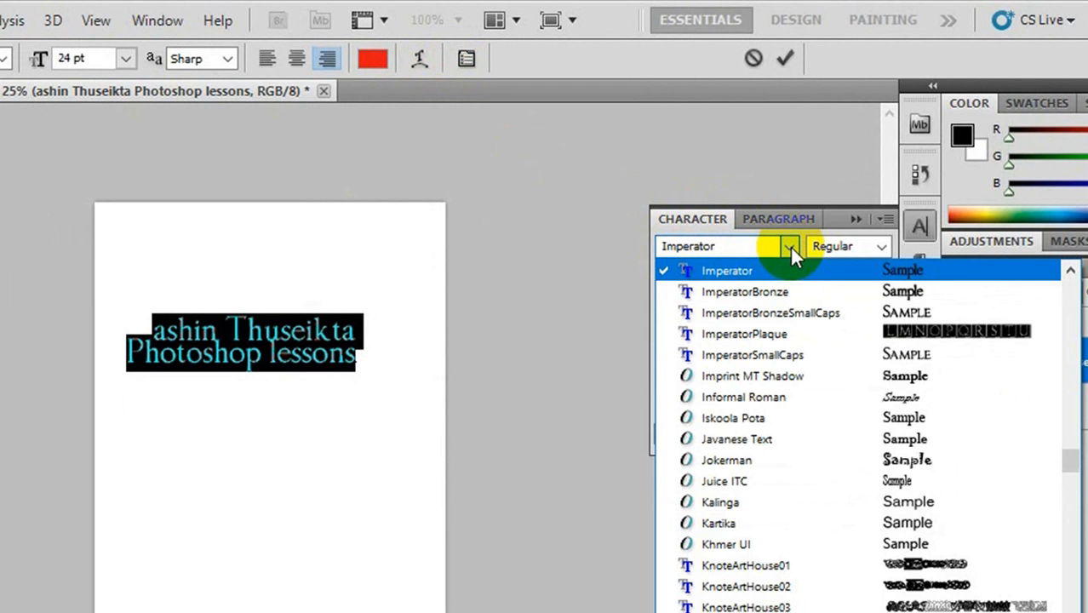
left_click(792, 313)
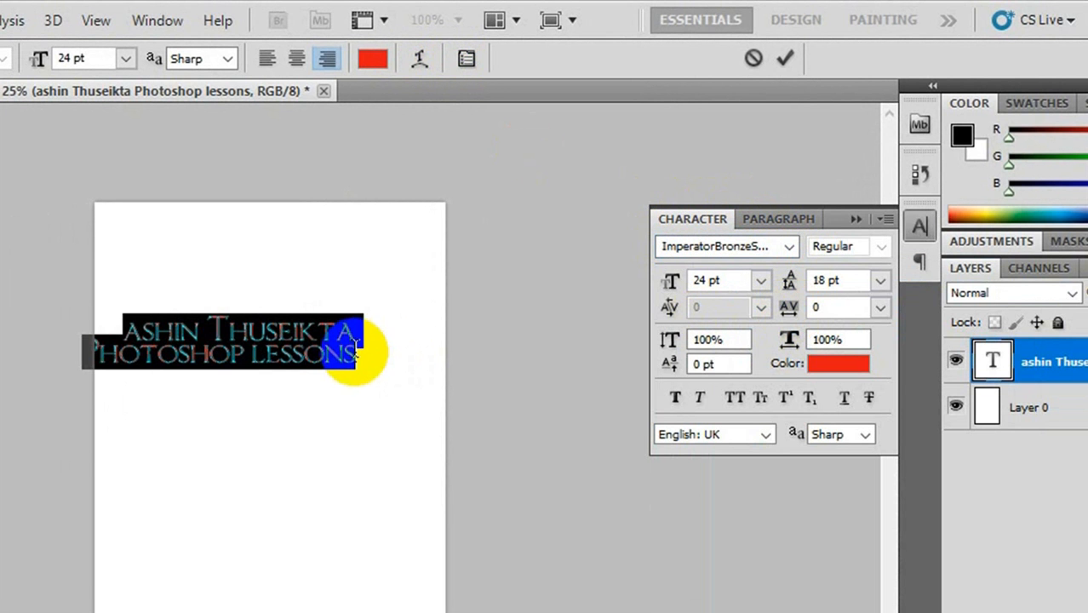
left_click(2, 121)
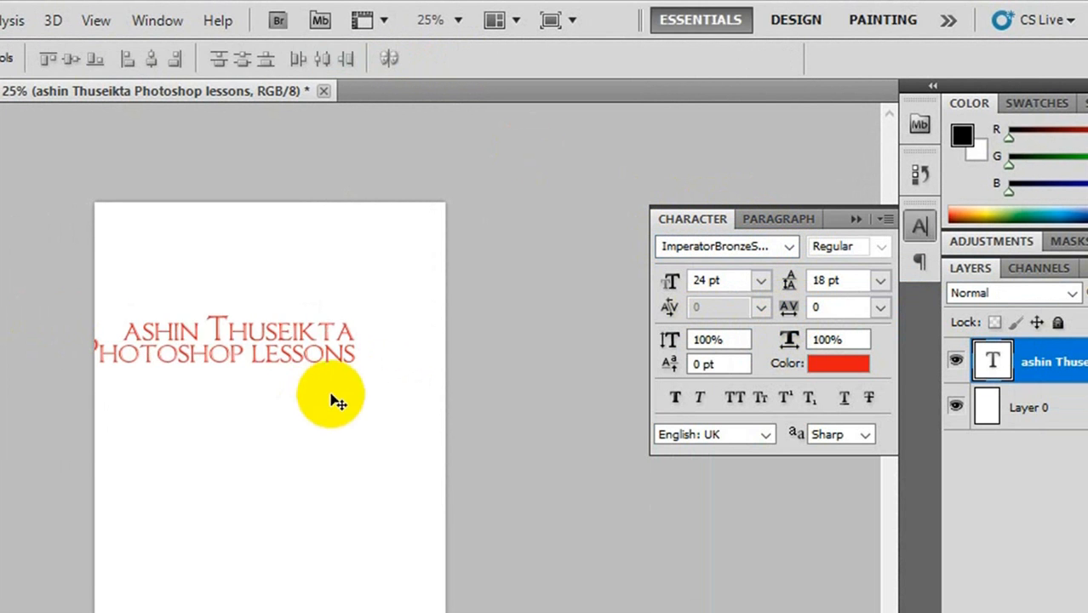
- Move the two-line text horizontally until it lies fully inside the page, and select all of it for editing
left_click_drag(224, 354, 282, 354)
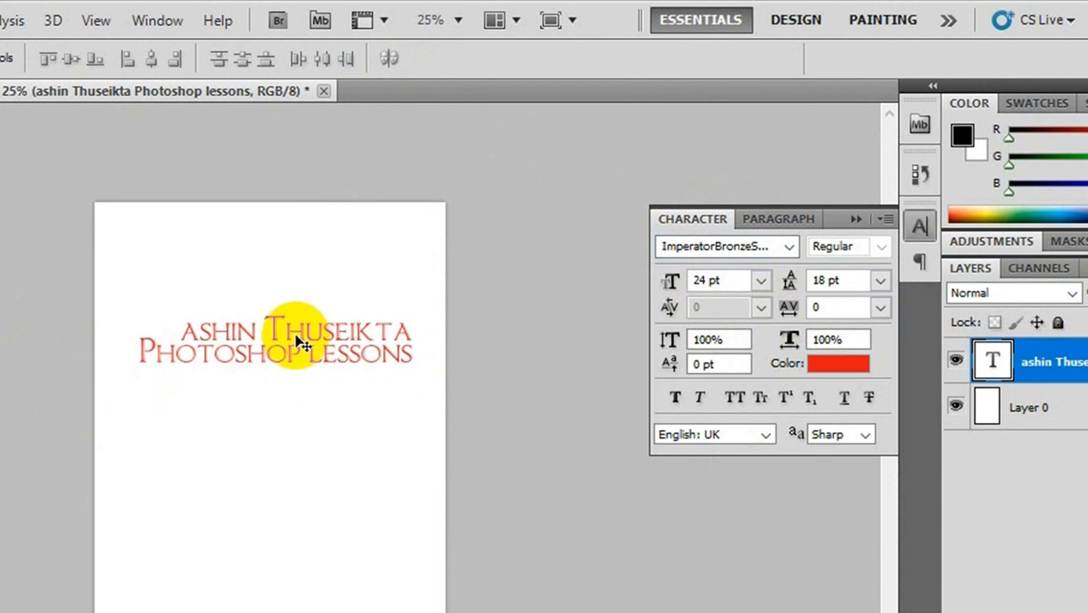
key("t")
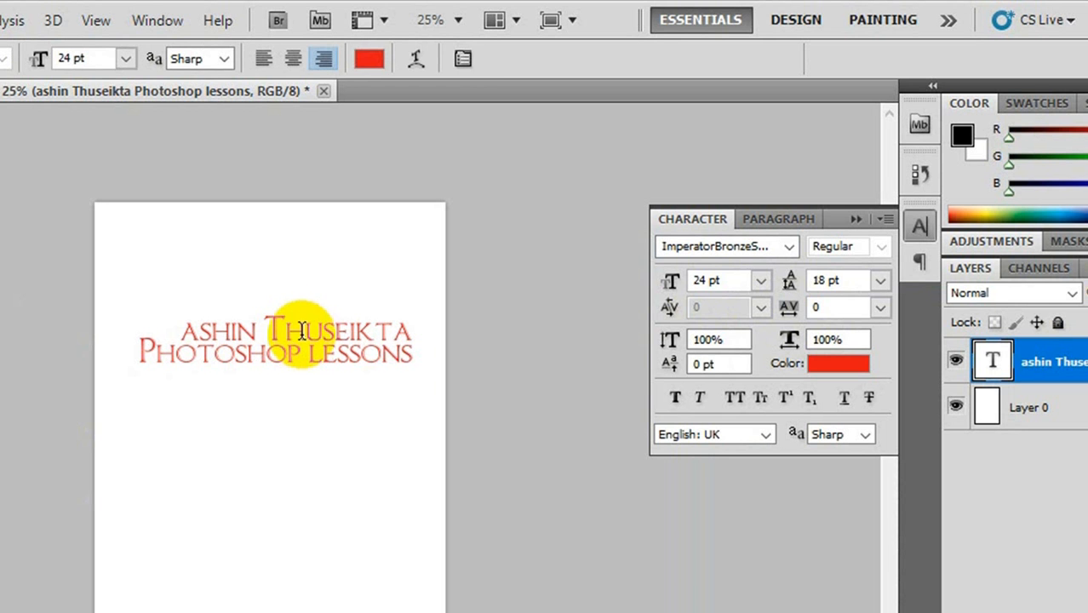
left_click(300, 328)
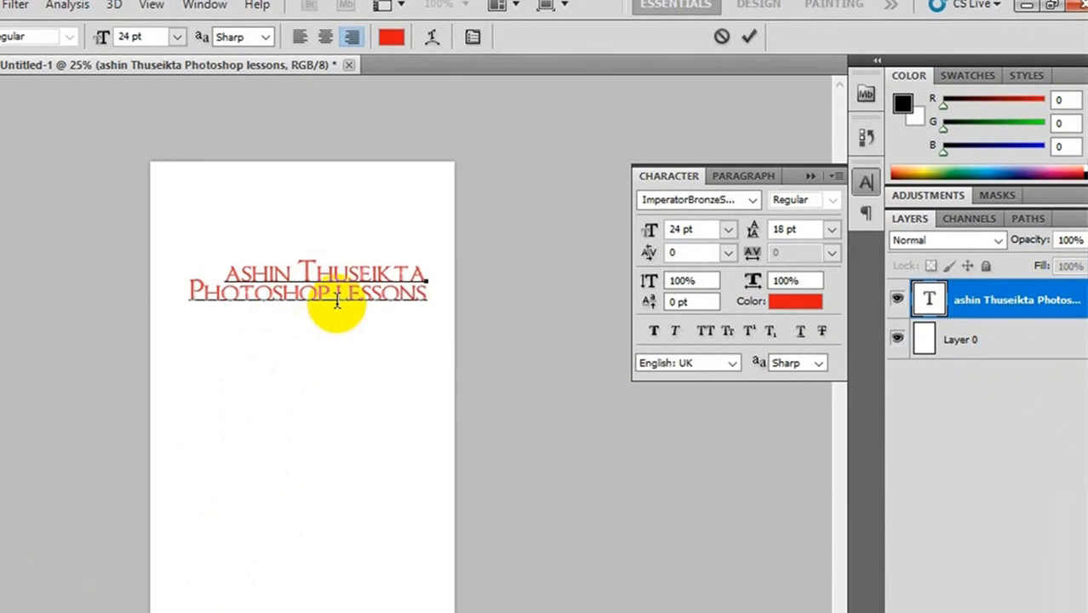
left_click(337, 299)
key("ctrl+a")
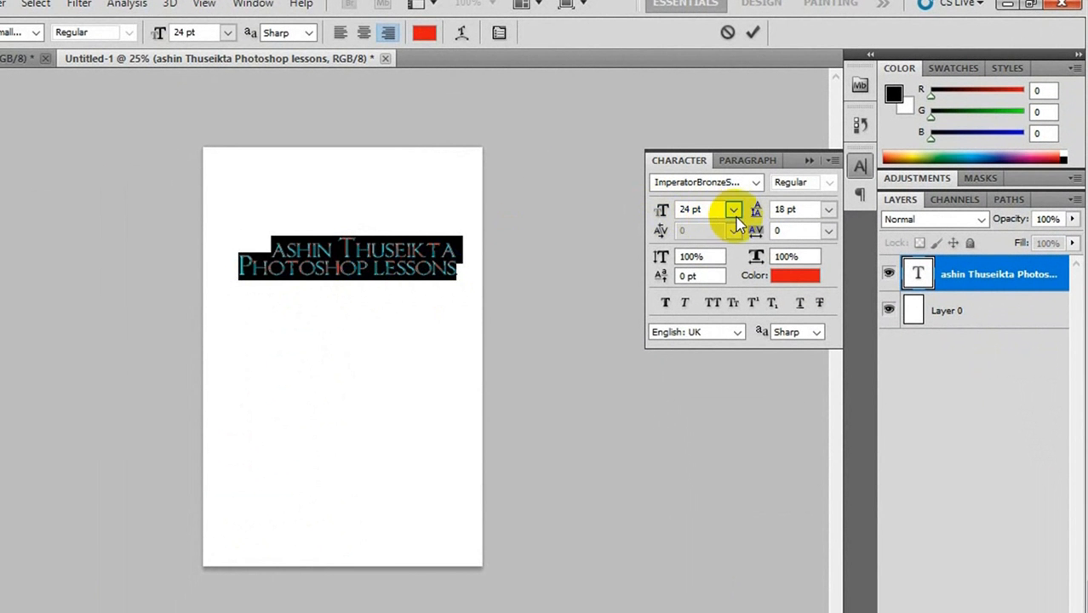
- Try a 48 pt font size on the whole text, and set the size to 18 pt
left_click(736, 217)
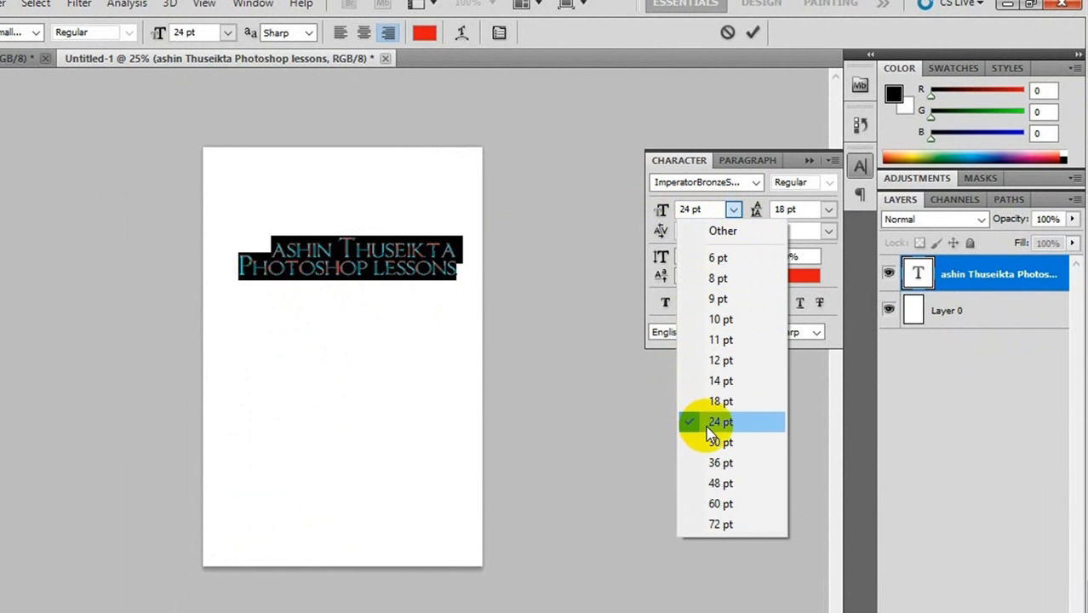
left_click(714, 484)
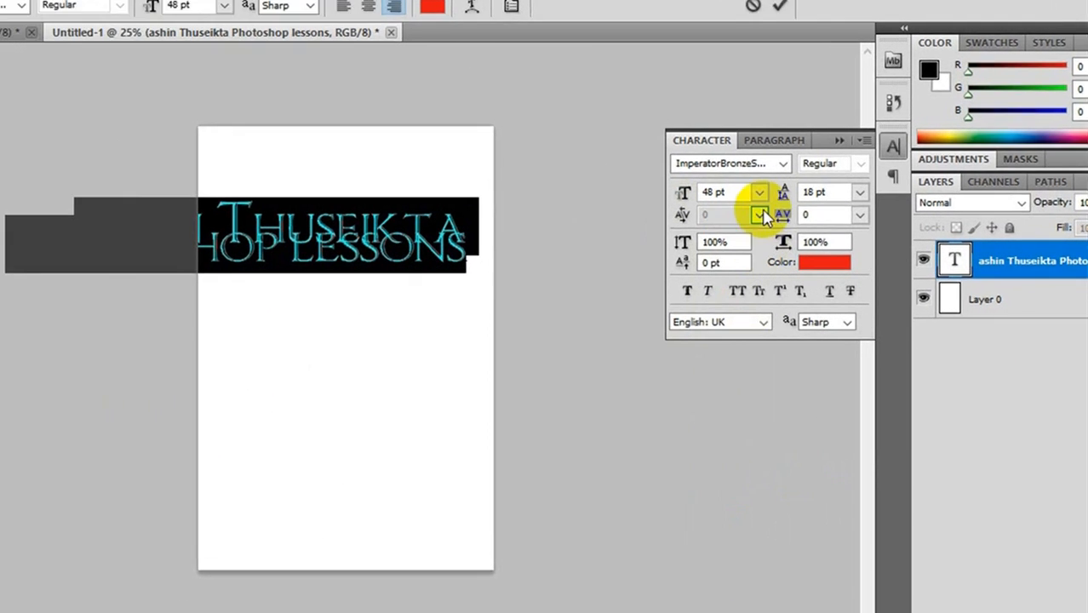
left_click(733, 209)
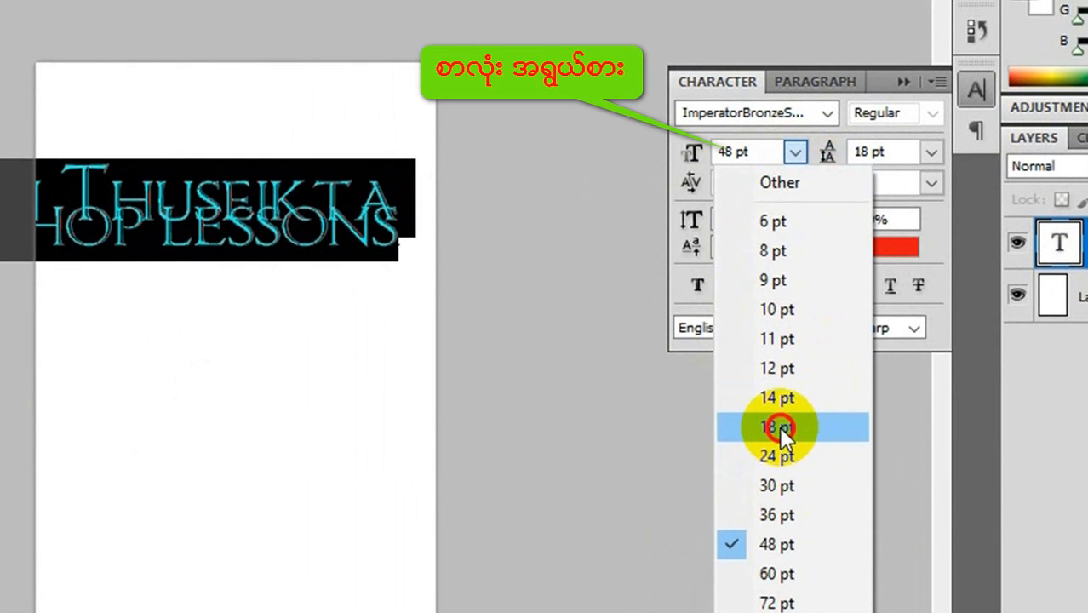
left_click(780, 427)
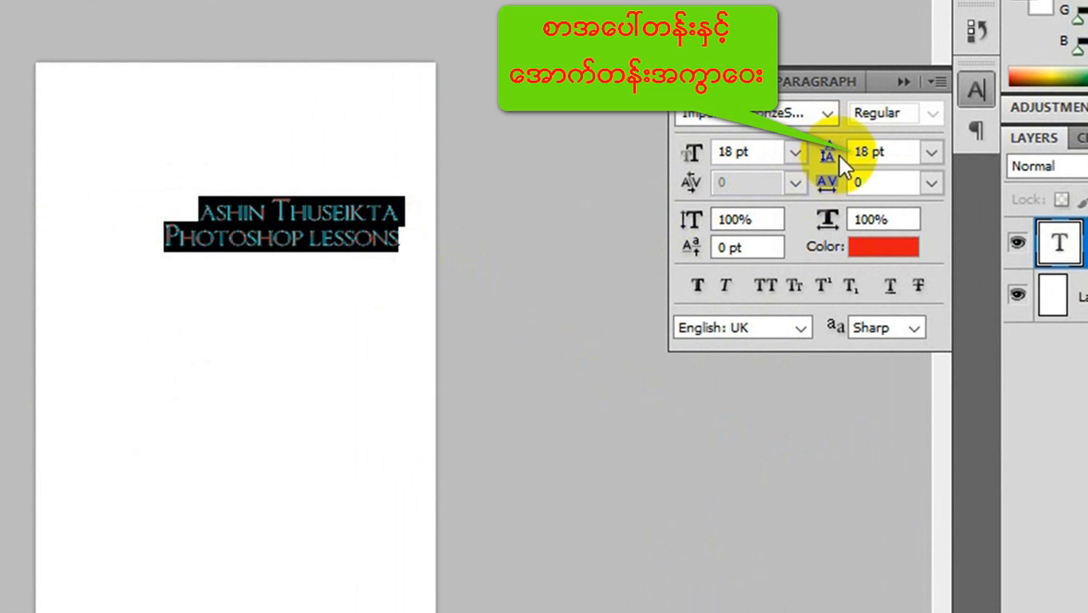
- Try a 36 pt leading between the two text lines, and set it back to 18 pt
left_click(935, 154)
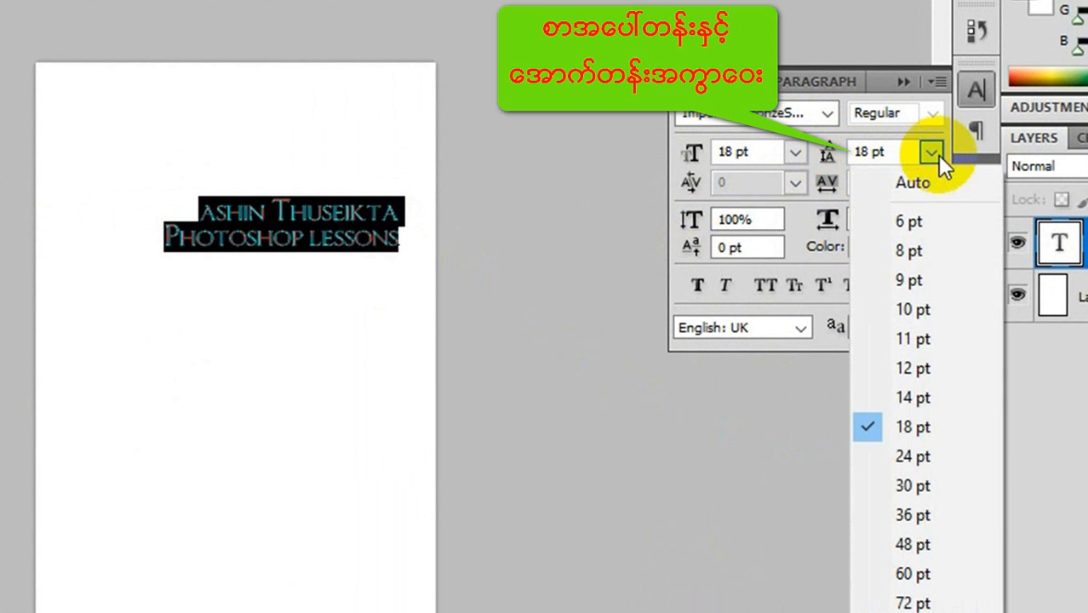
left_click(902, 518)
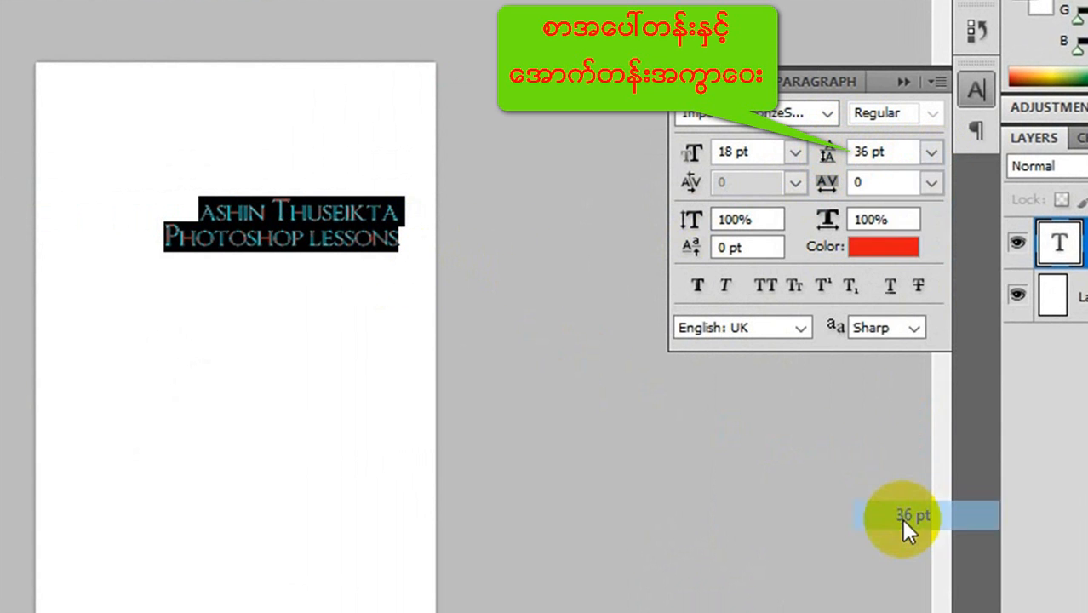
left_click(932, 152)
left_click(910, 426)
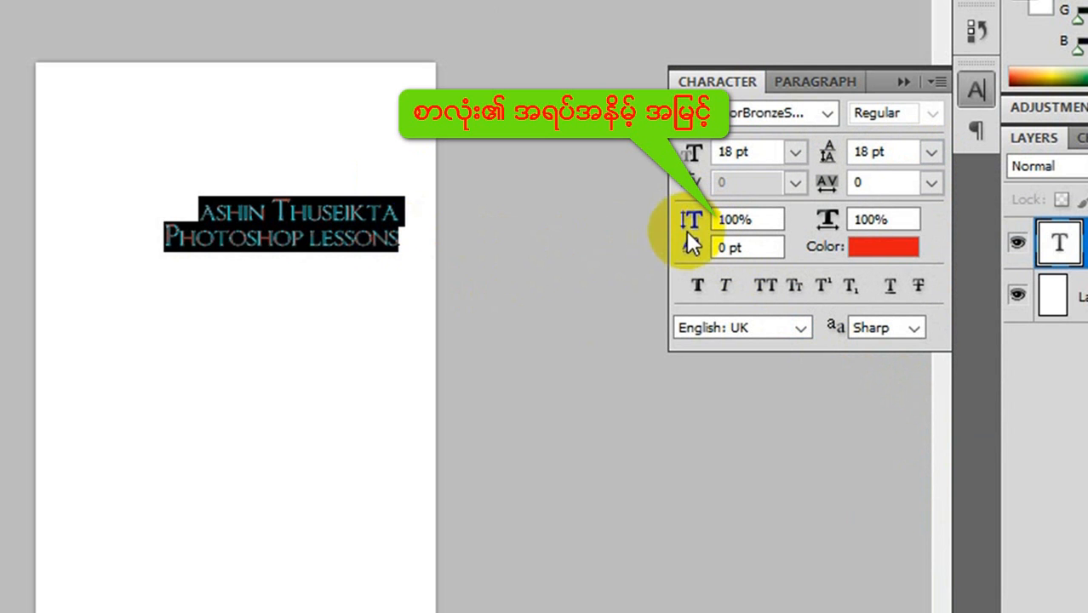
- Delete the second text line, "Photoshop lessons"
left_click(408, 246)
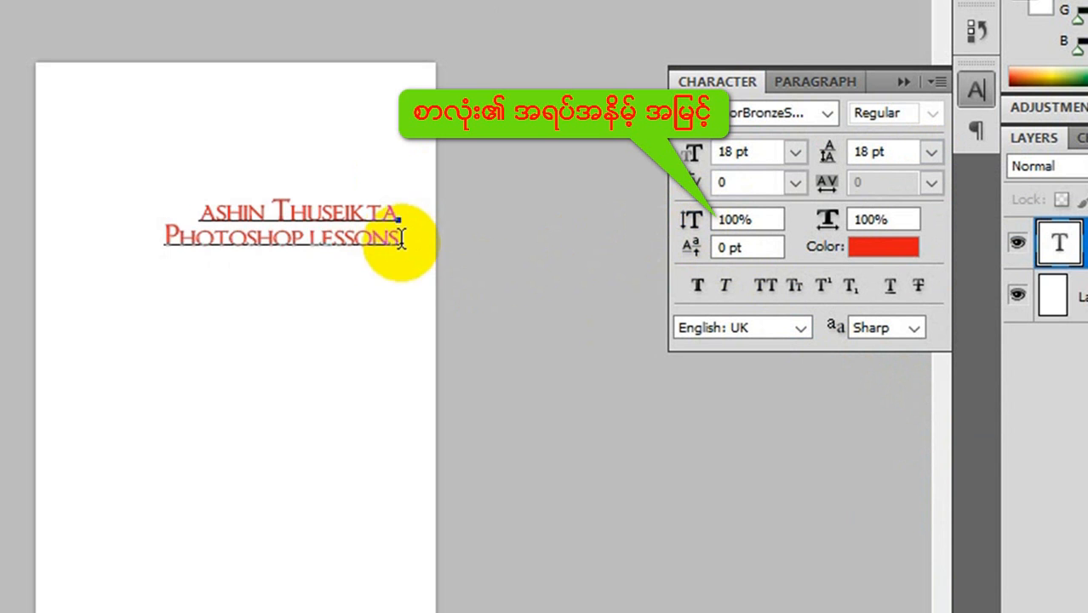
left_click_drag(401, 239, 116, 234)
key("BackSpace")
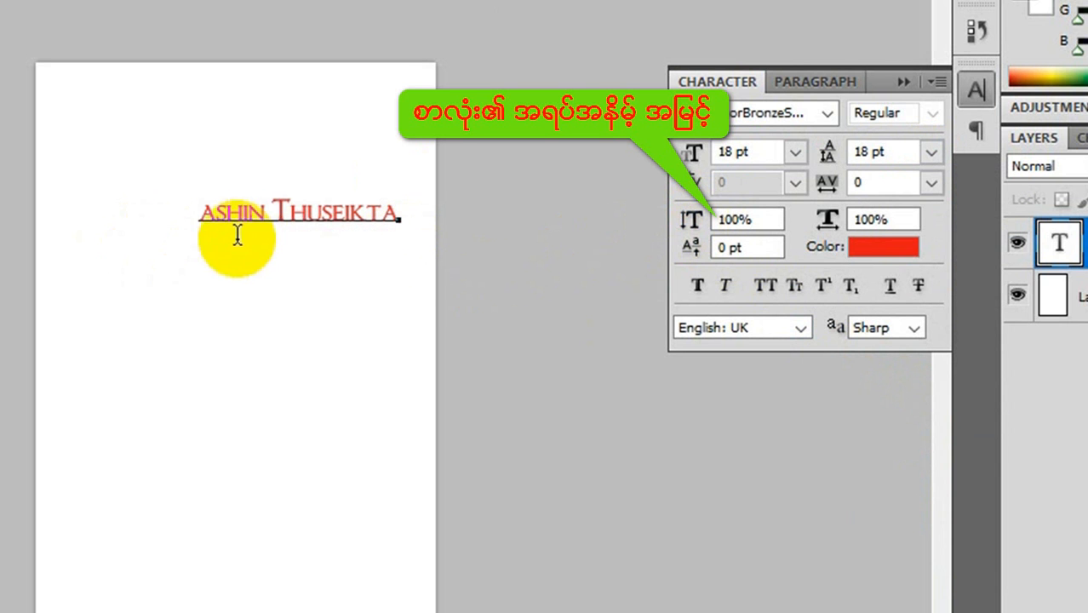
- Select the remaining text line, try a vertical scale of 200%, and set it to 300%
left_click(333, 213)
triple_click(335, 218)
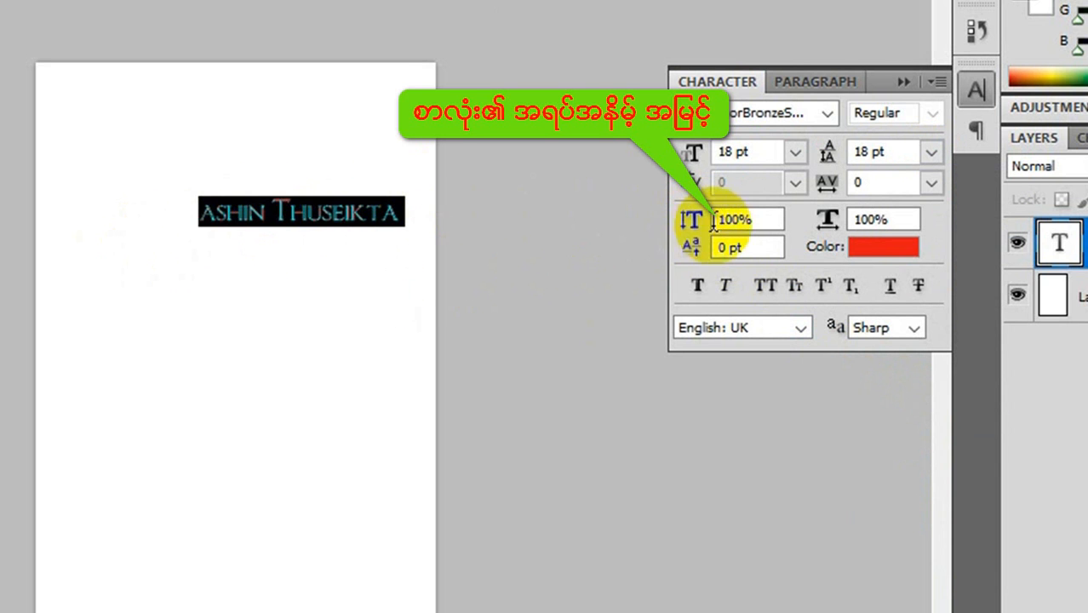
left_click(674, 224)
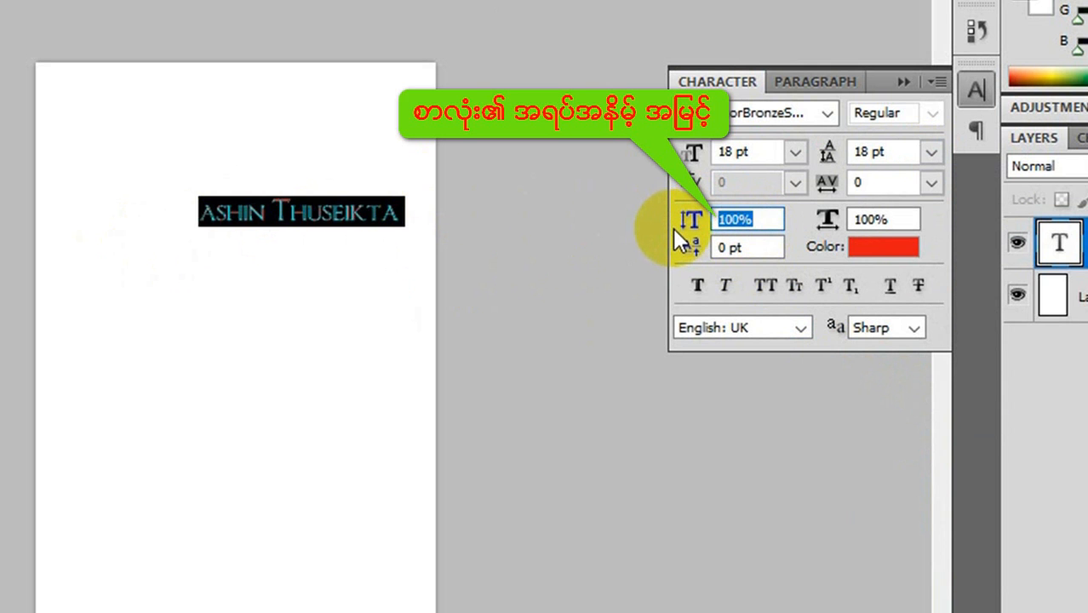
type("200")
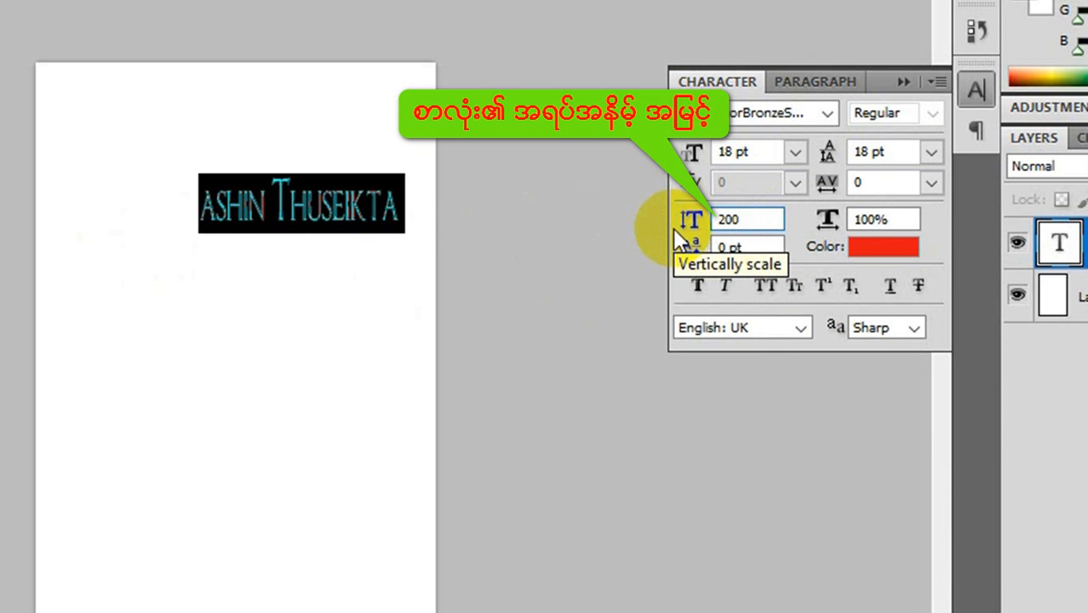
left_click_drag(743, 218, 677, 216)
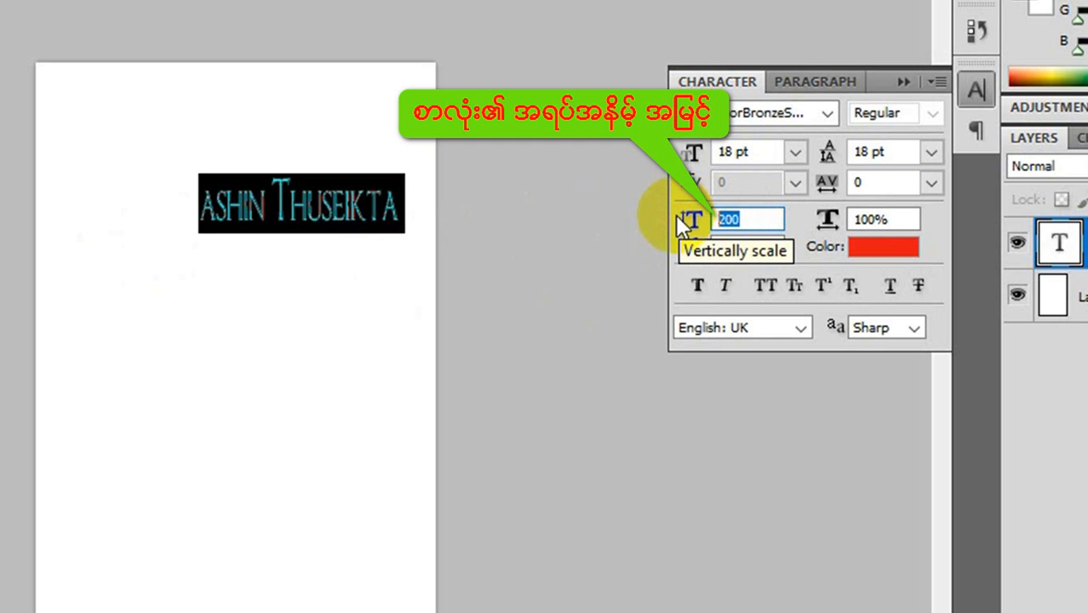
type("300")
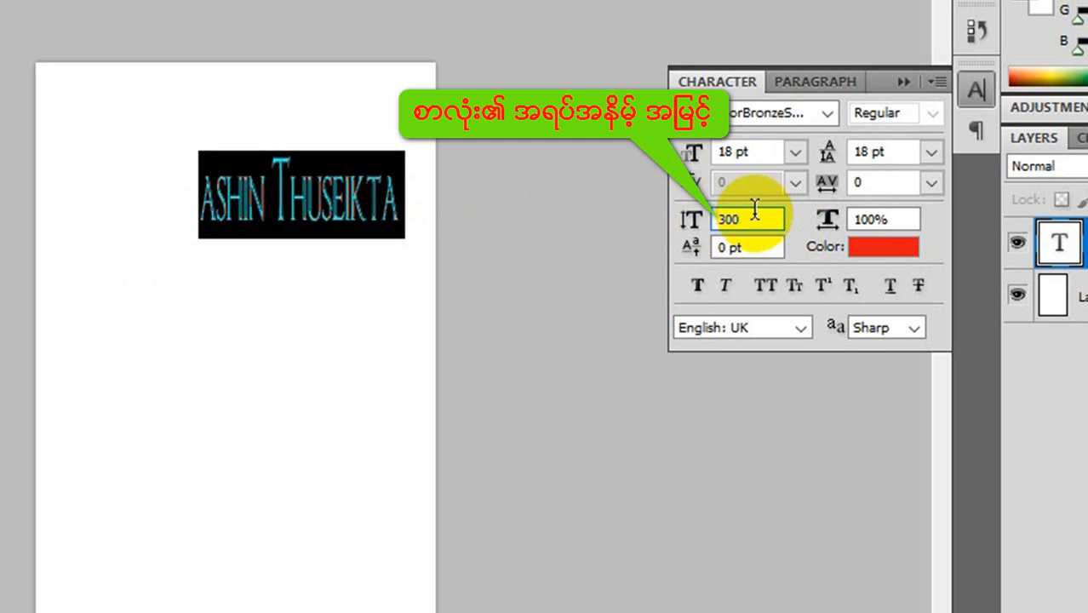
- Try a 500% horizontal scale on the selected text, and set it back to 100%
left_click(907, 220)
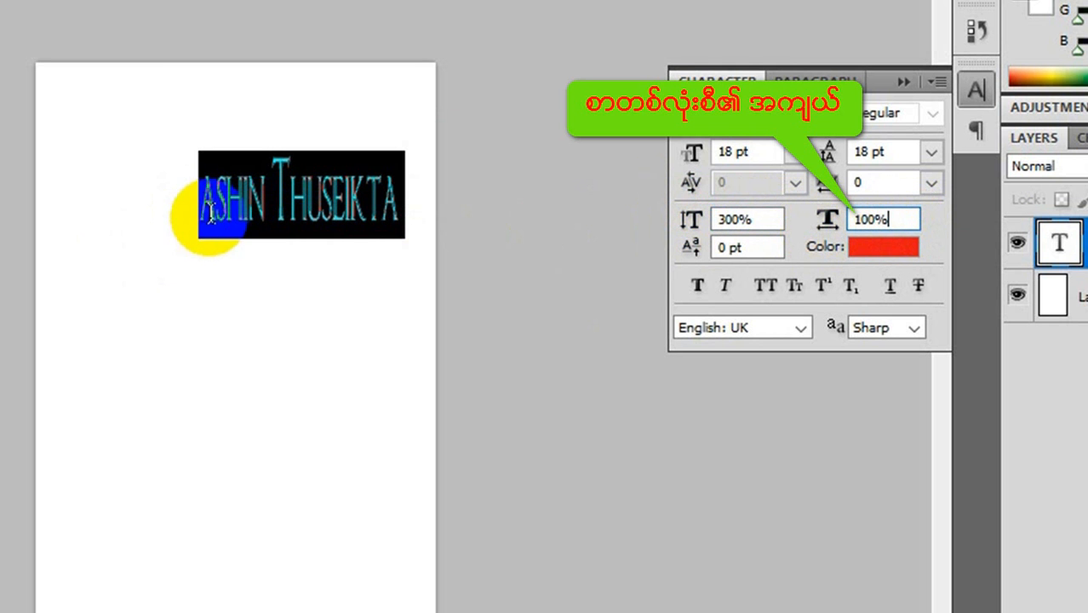
left_click_drag(895, 219, 816, 227)
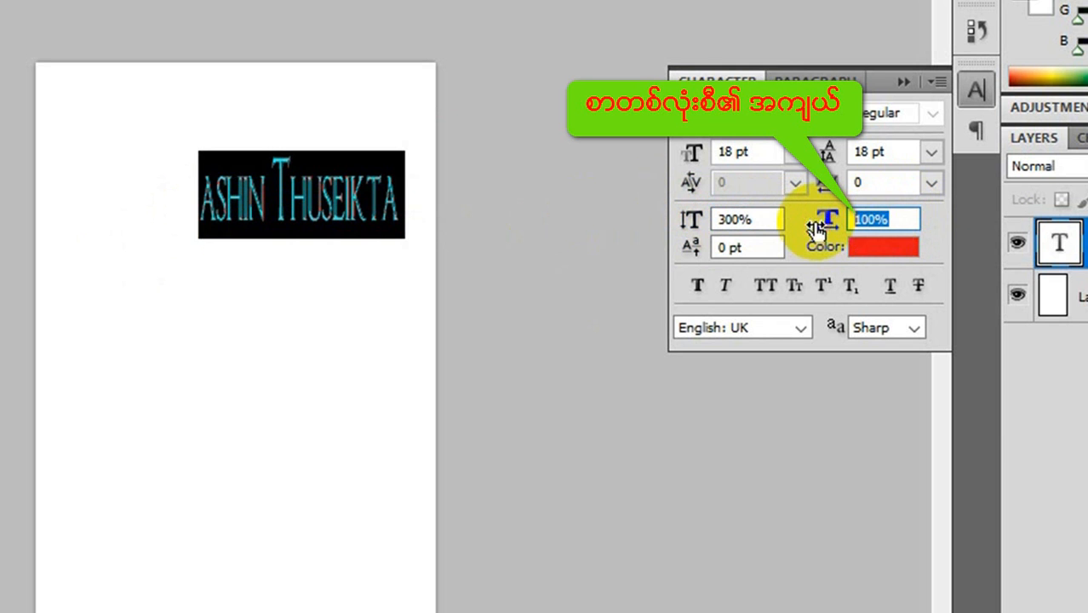
type("500")
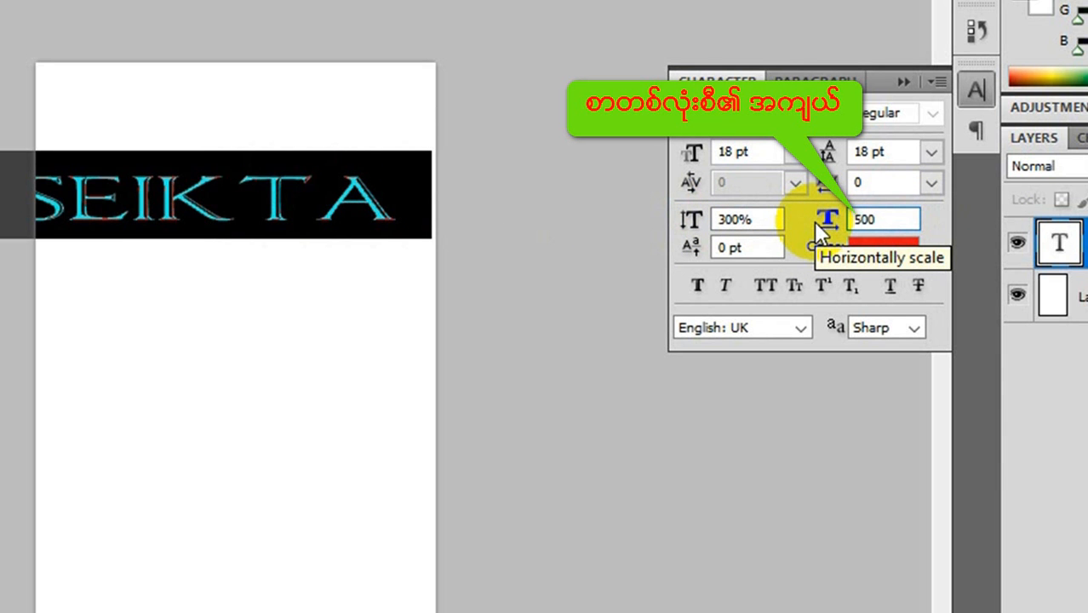
key("BackSpace")
key("BackSpace")
key("BackSpace")
type("1")
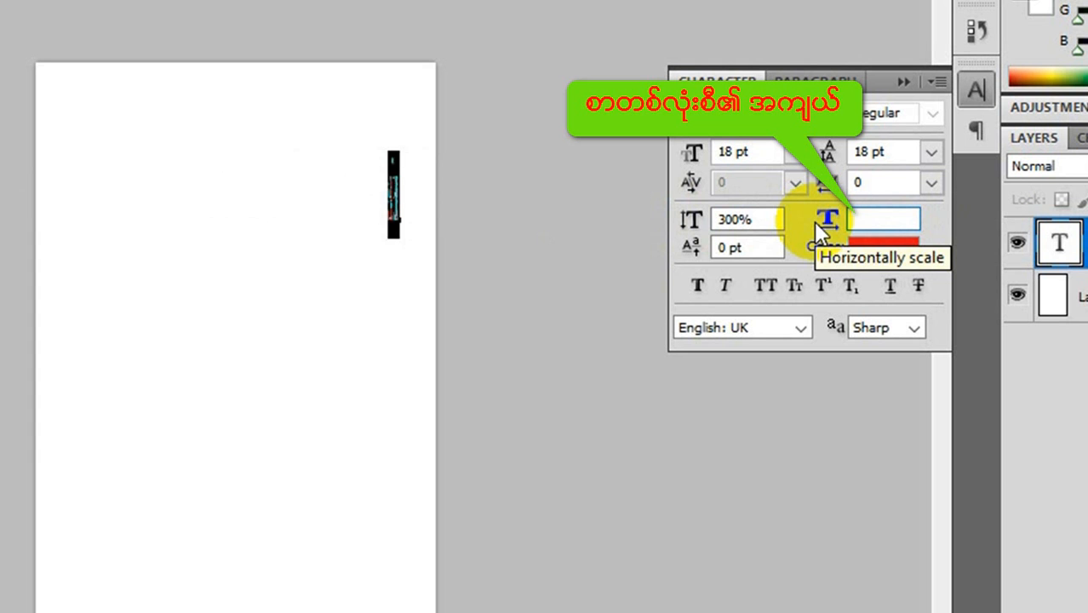
type("00")
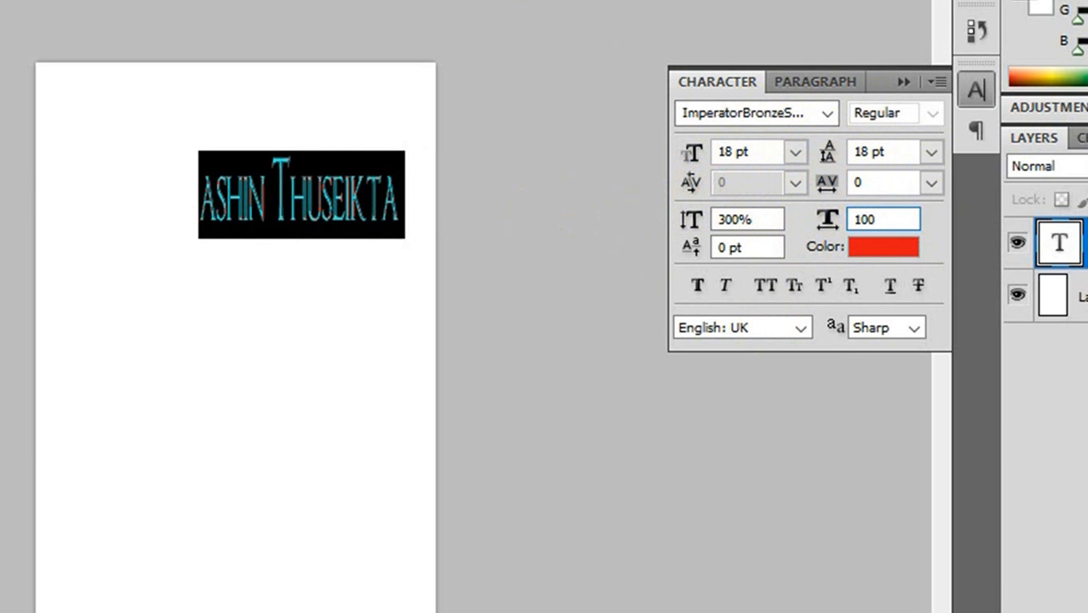
- Close the character and paragraph settings group, and move the committed text near the page's horizontal centre
left_click(937, 82)
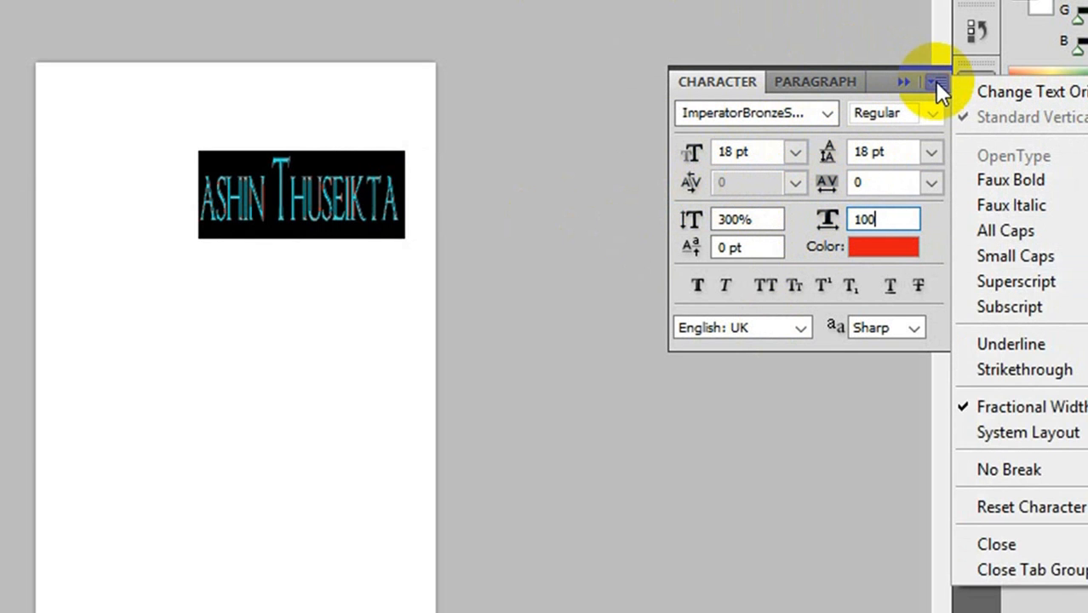
left_click(1044, 570)
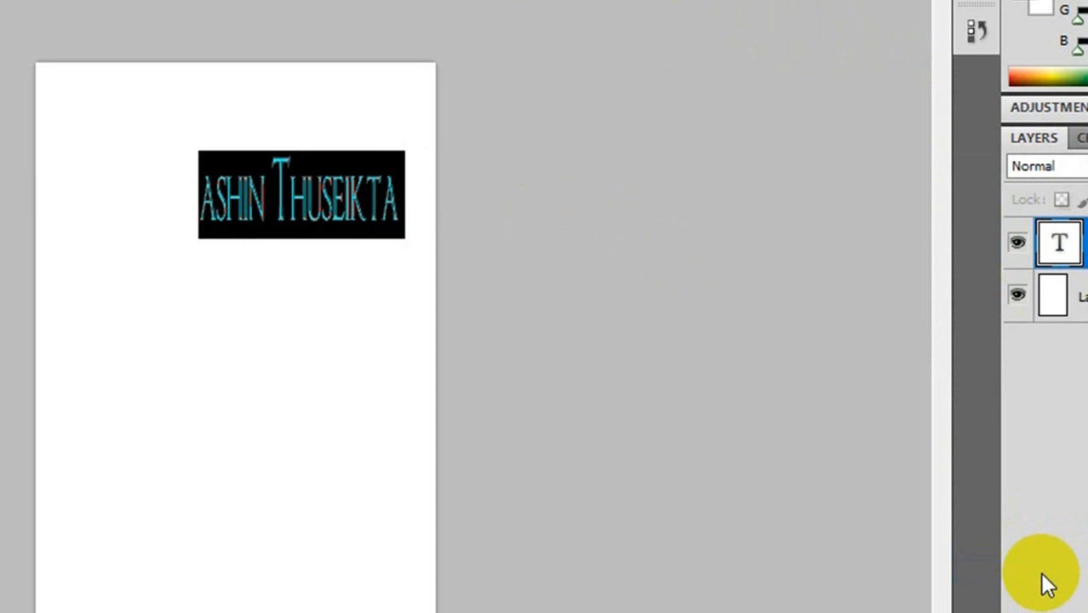
left_click(376, 223)
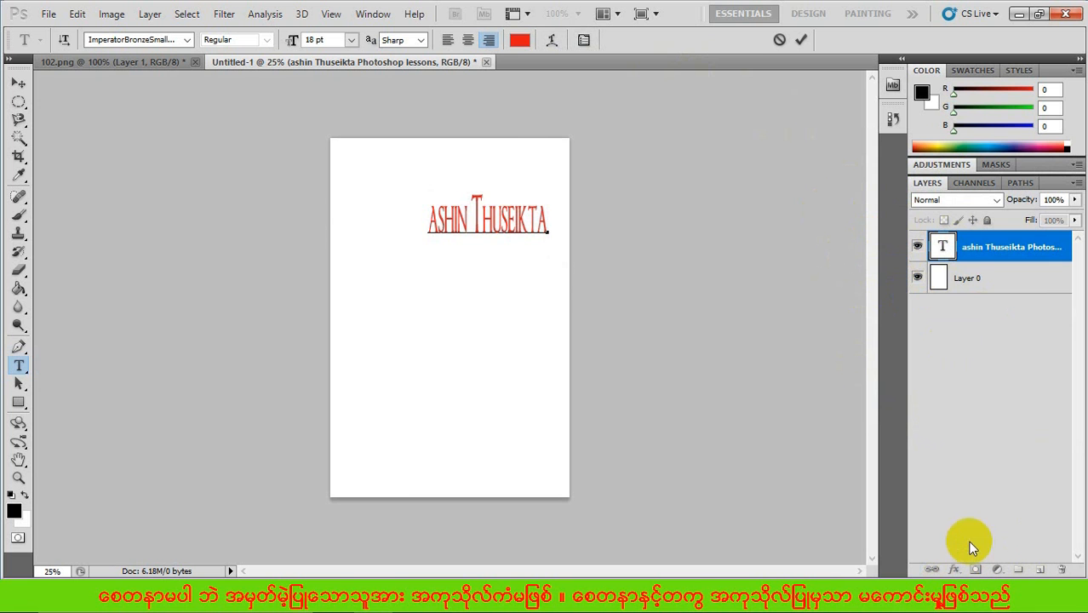
left_click(18, 83)
left_click_drag(452, 228, 428, 226)
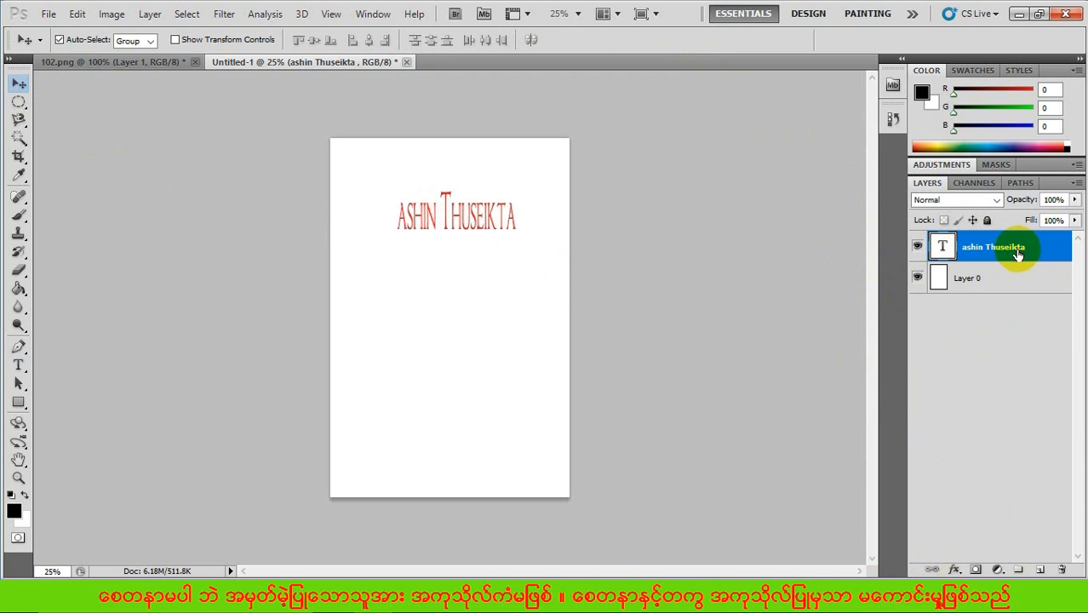
- Add a Stroke effect outside the text layer with a size of 65 px
left_click(955, 570)
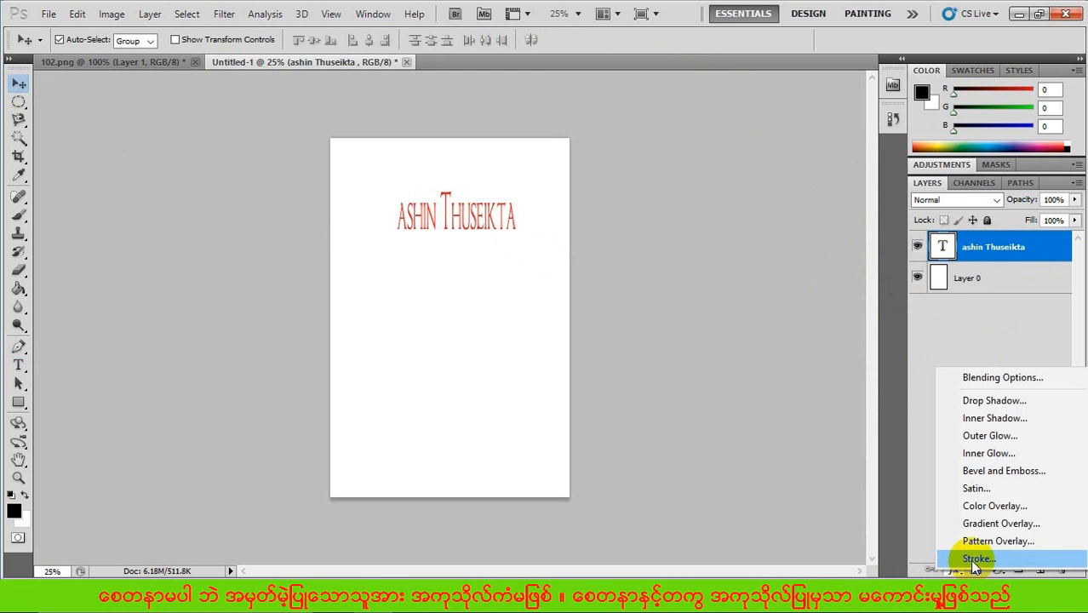
left_click(970, 560)
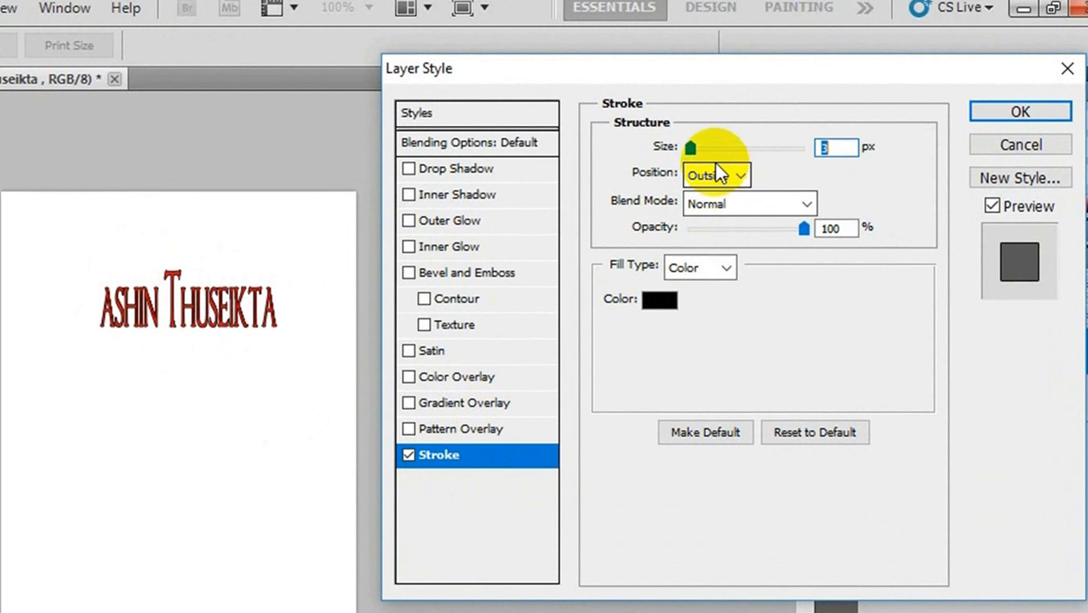
left_click_drag(690, 145, 723, 144)
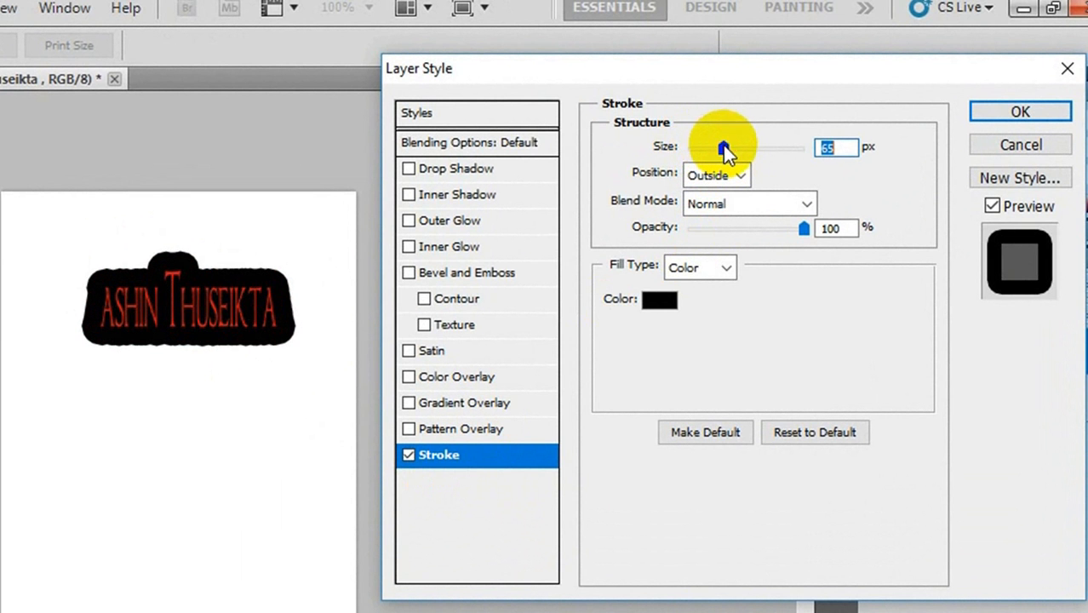
- Change the text stroke's color to green 16dd28, and set its size to 62 px
left_click(665, 300)
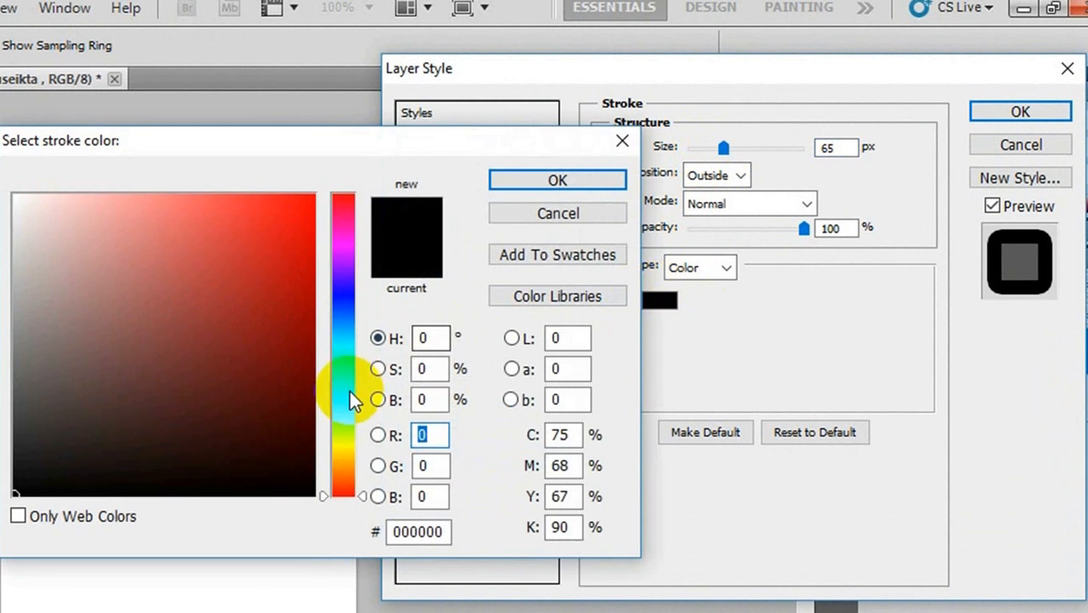
left_click(343, 391)
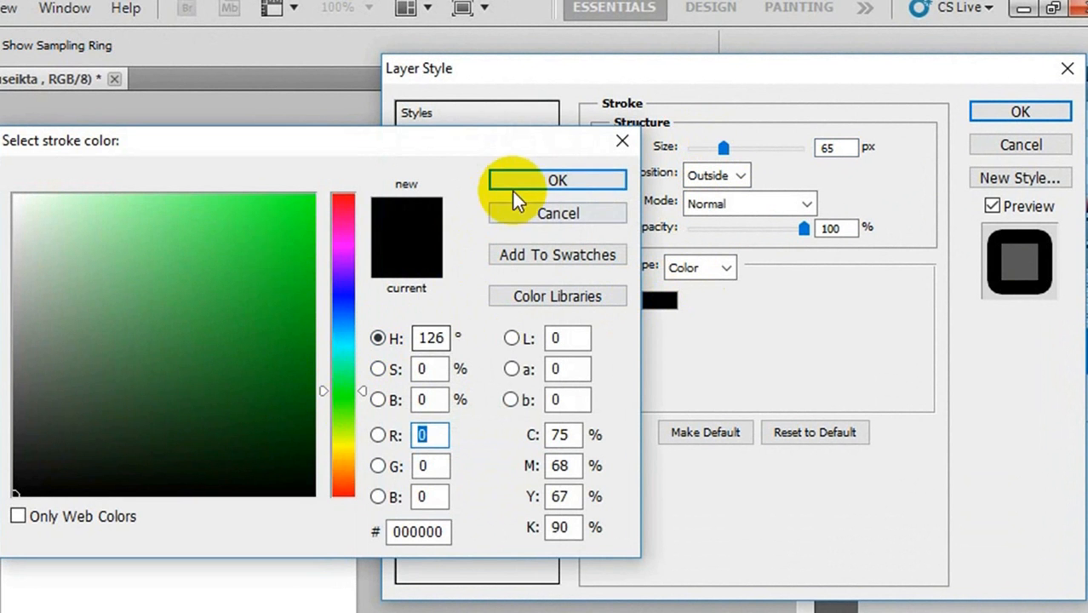
left_click(285, 234)
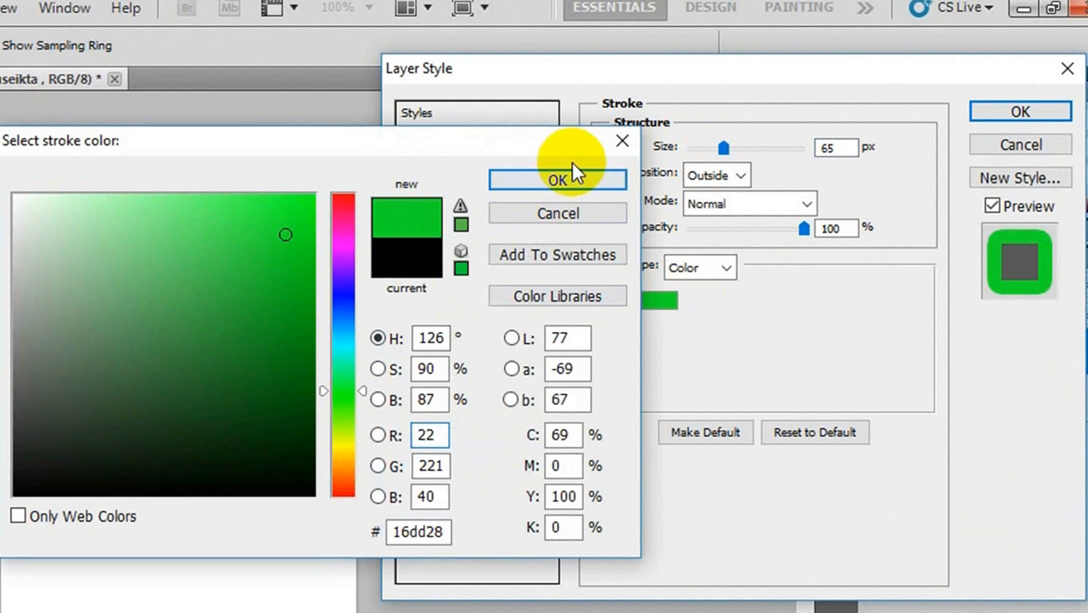
left_click(556, 178)
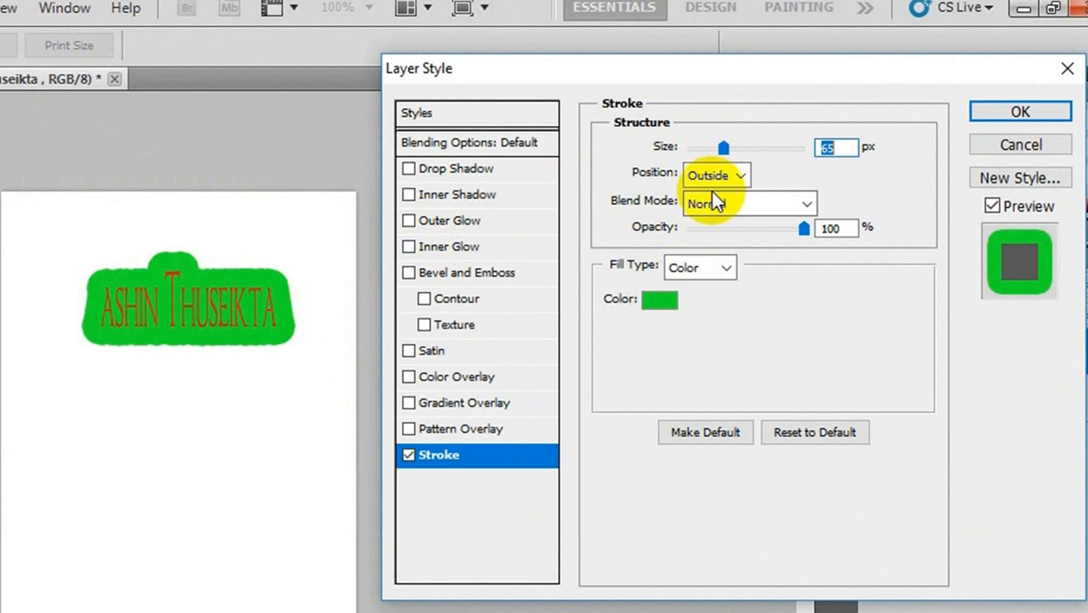
mouse_move(722, 152)
left_mouse_down()
mouse_move(707, 151)
mouse_move(778, 146)
mouse_move(722, 152)
left_mouse_up()
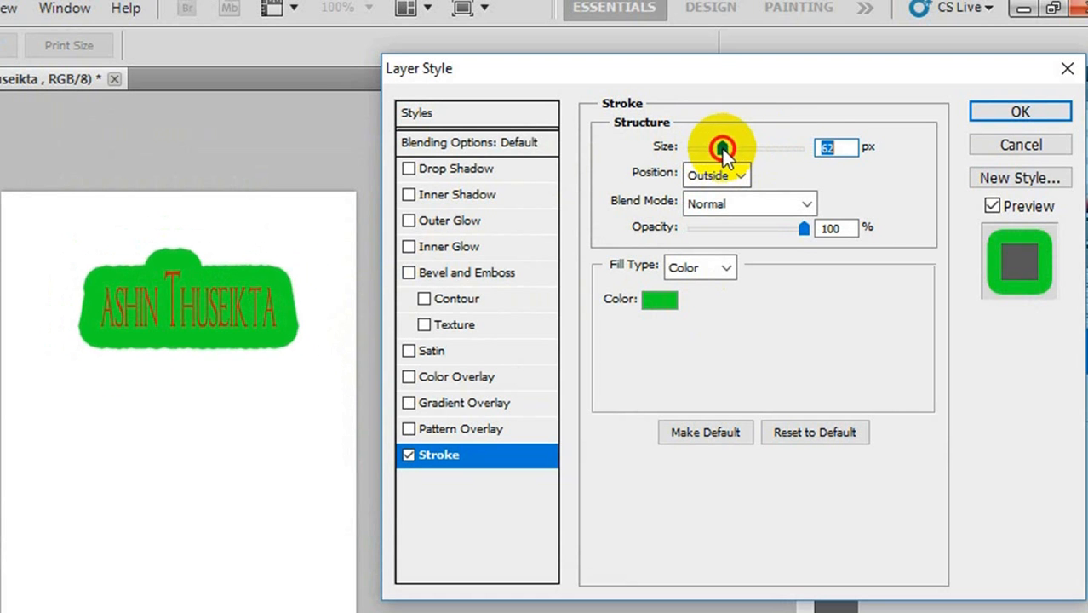
- Try a 70% opacity on the text's green stroke, and turn the Stroke effect off
left_click(805, 229)
mouse_move(805, 228)
left_mouse_down()
mouse_move(695, 242)
mouse_move(813, 243)
mouse_move(729, 241)
mouse_move(804, 239)
mouse_move(769, 231)
left_mouse_up()
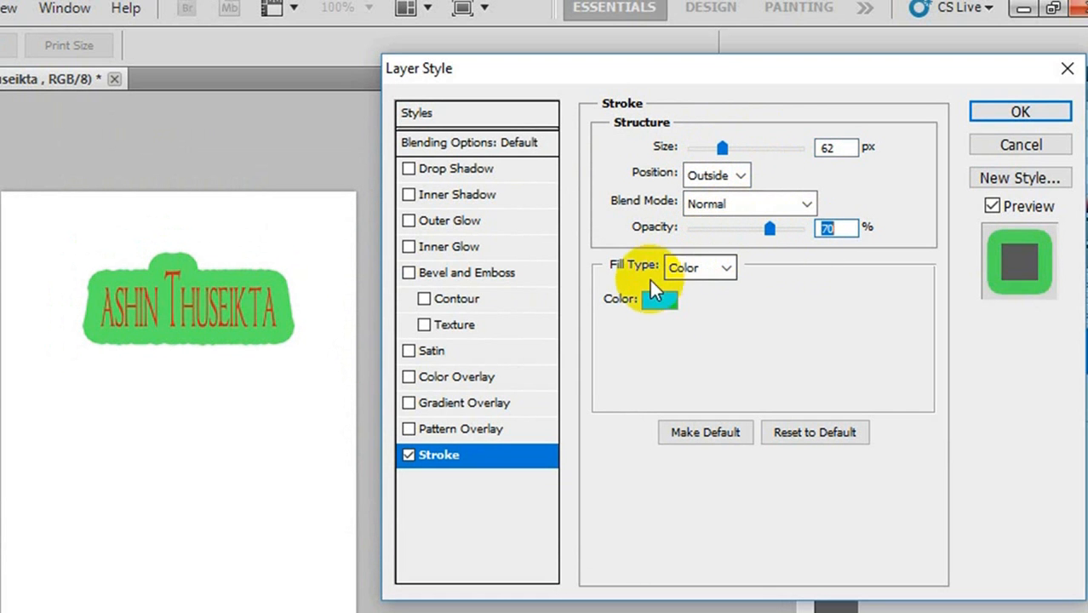
left_click(408, 456)
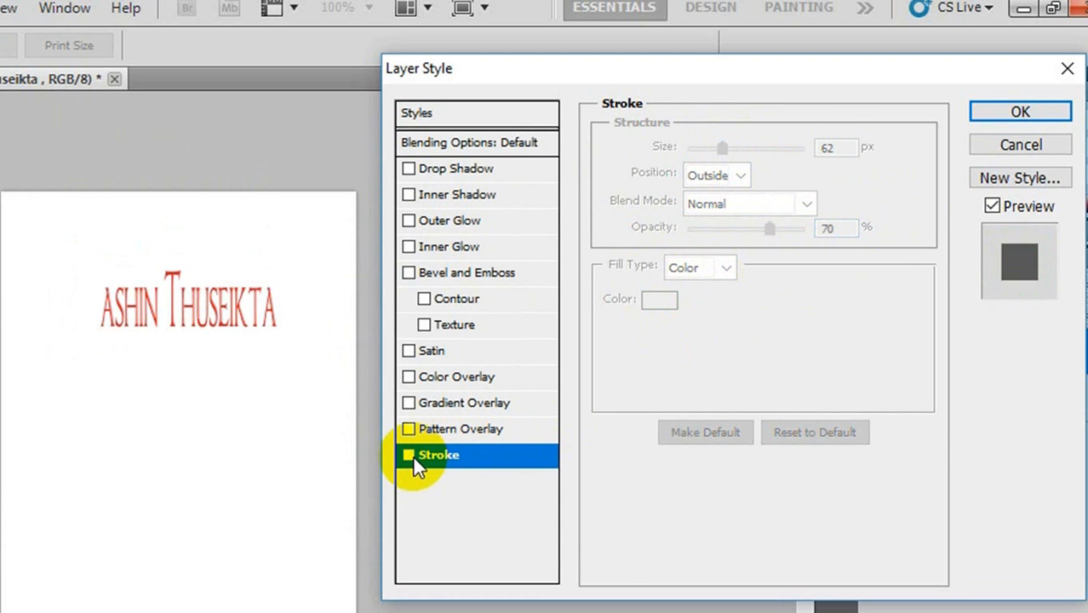
- Try a Drop Shadow on the text with 57% opacity and the Normal blend mode
left_click(455, 170)
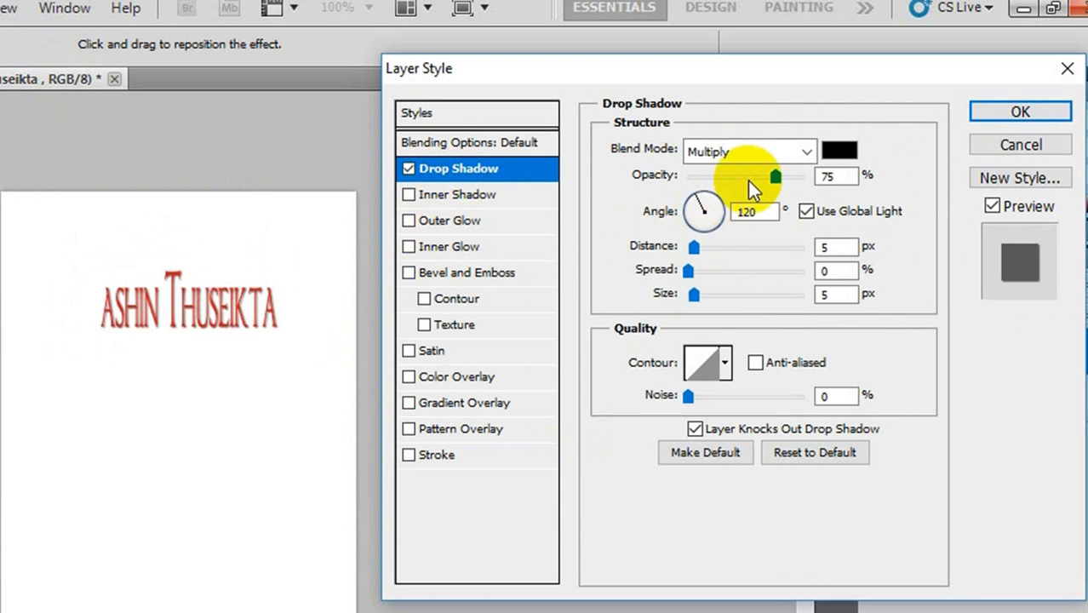
mouse_move(776, 177)
left_mouse_down()
mouse_move(804, 177)
mouse_move(757, 176)
left_mouse_up()
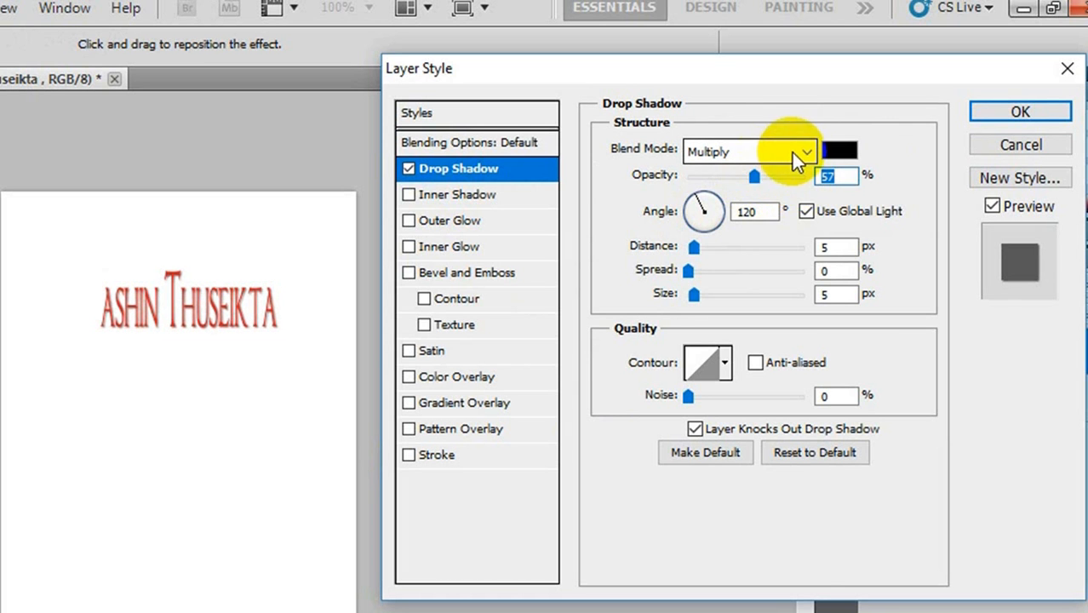
left_click(796, 152)
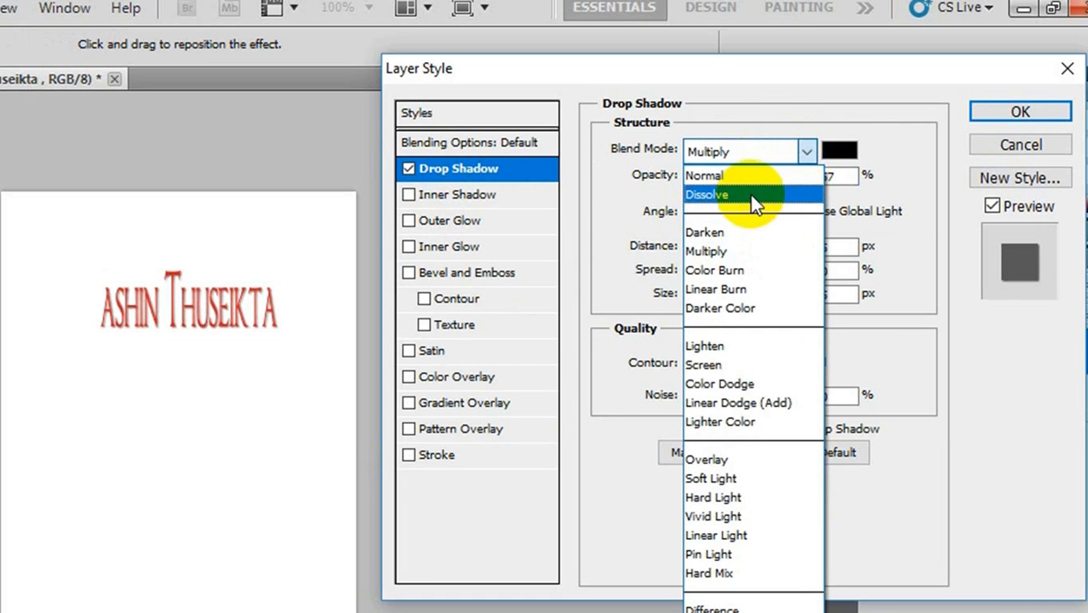
left_click(749, 177)
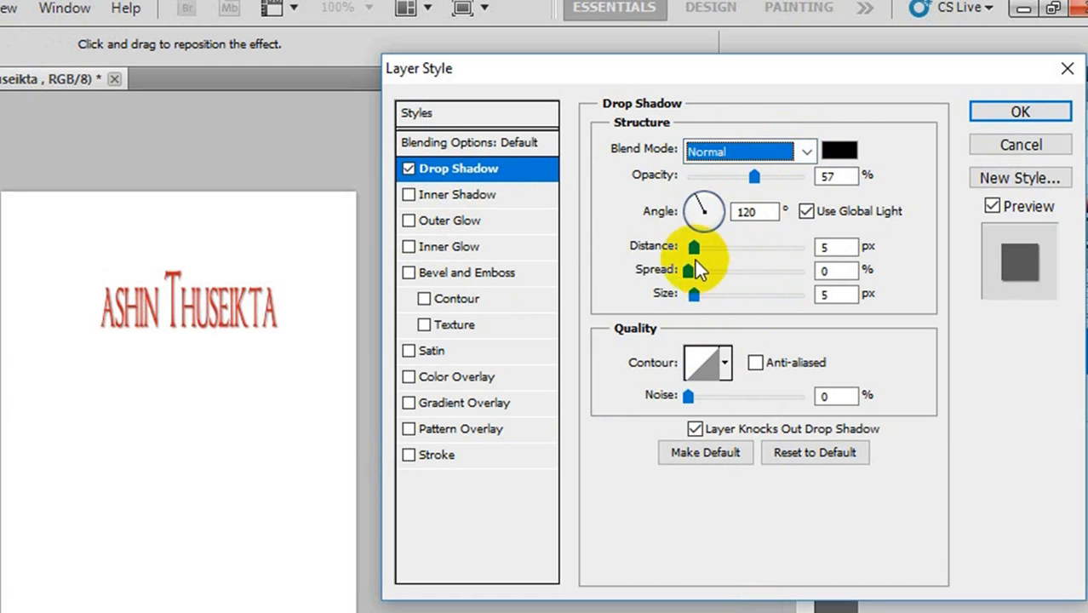
- Try a drop shadow distance of 4 px, spread of 62% and size of 9 px, and turn the Drop Shadow off
left_click_drag(694, 247, 696, 279)
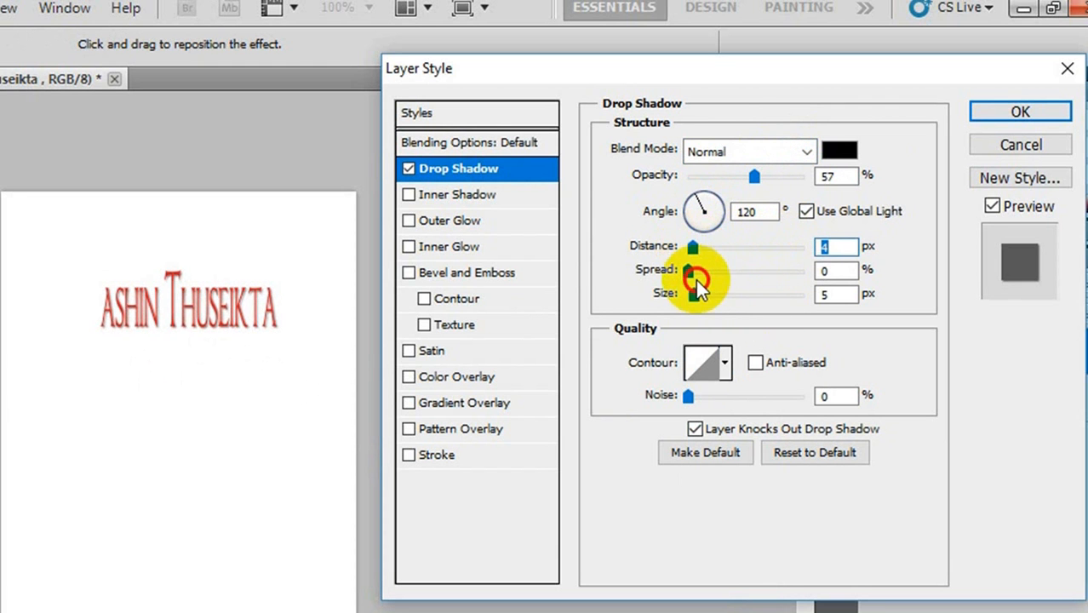
left_click_drag(692, 269, 761, 271)
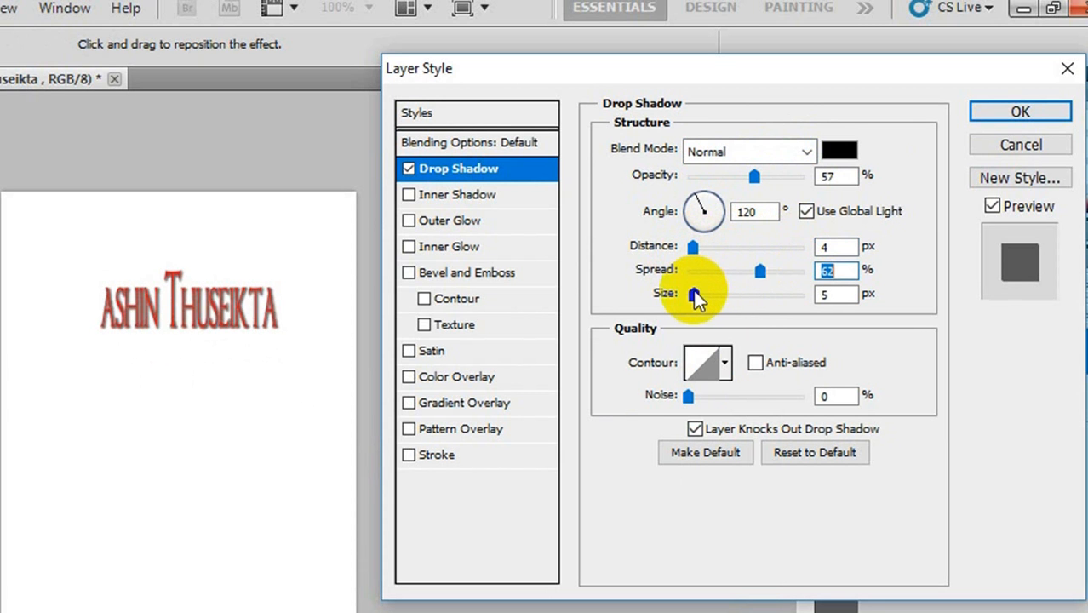
mouse_move(695, 294)
left_mouse_down()
mouse_move(755, 294)
mouse_move(699, 298)
left_mouse_up()
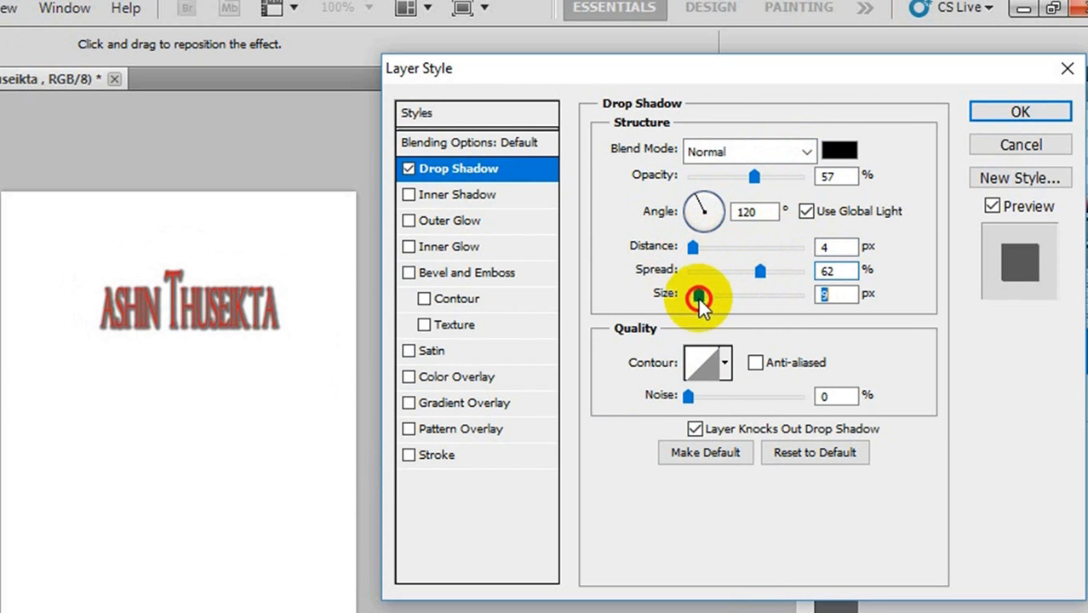
left_click(411, 169)
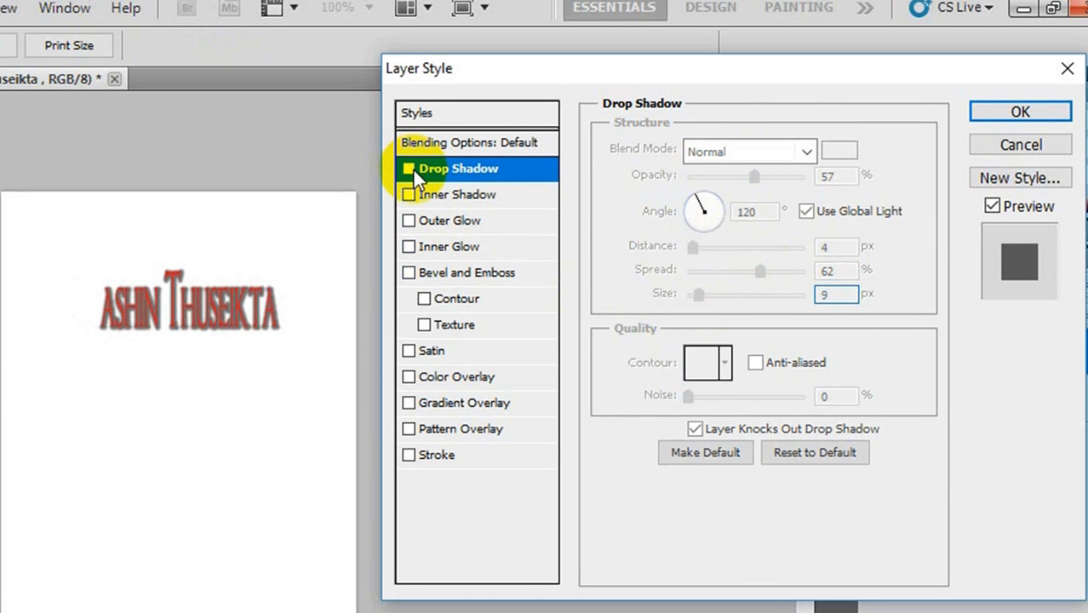
- Try a Bevel and Emboss effect on the text with a depth of 337% and a size of 87 px
left_click(409, 272)
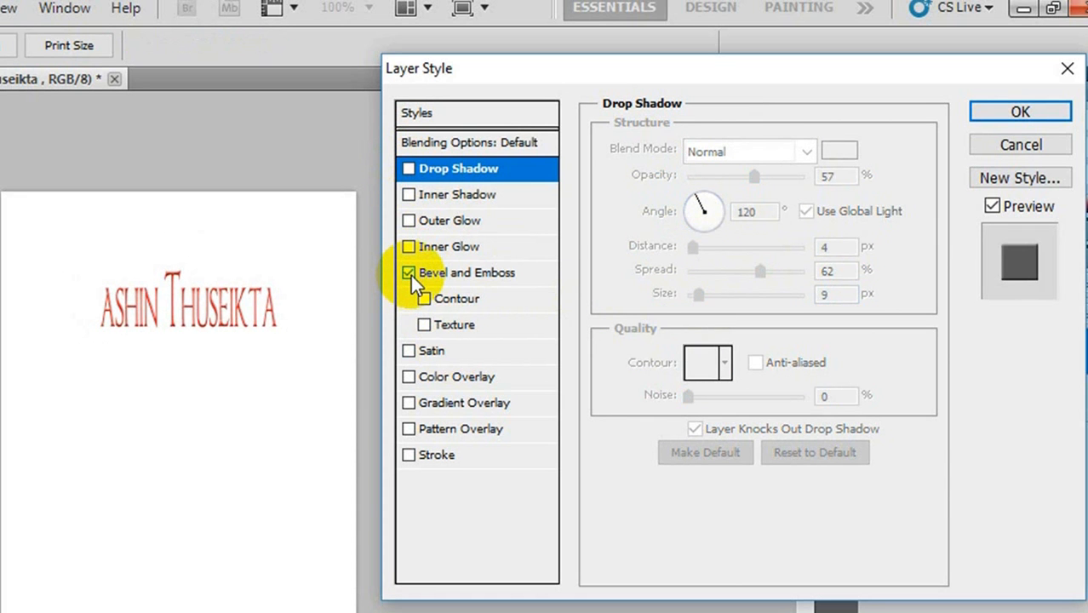
left_click(431, 273)
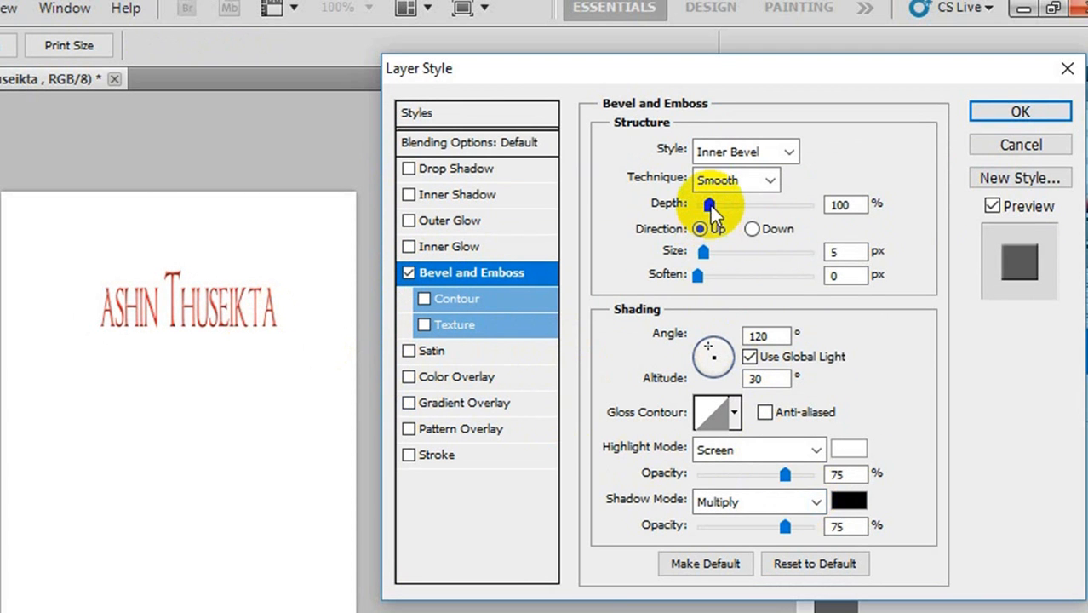
left_click_drag(710, 205, 737, 206)
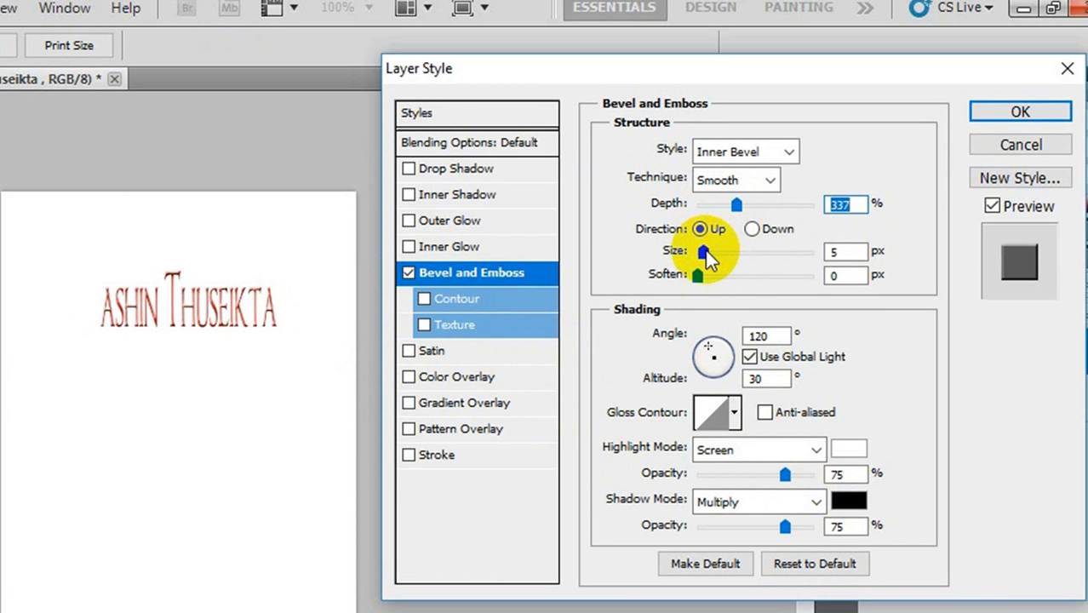
left_click_drag(705, 251, 742, 272)
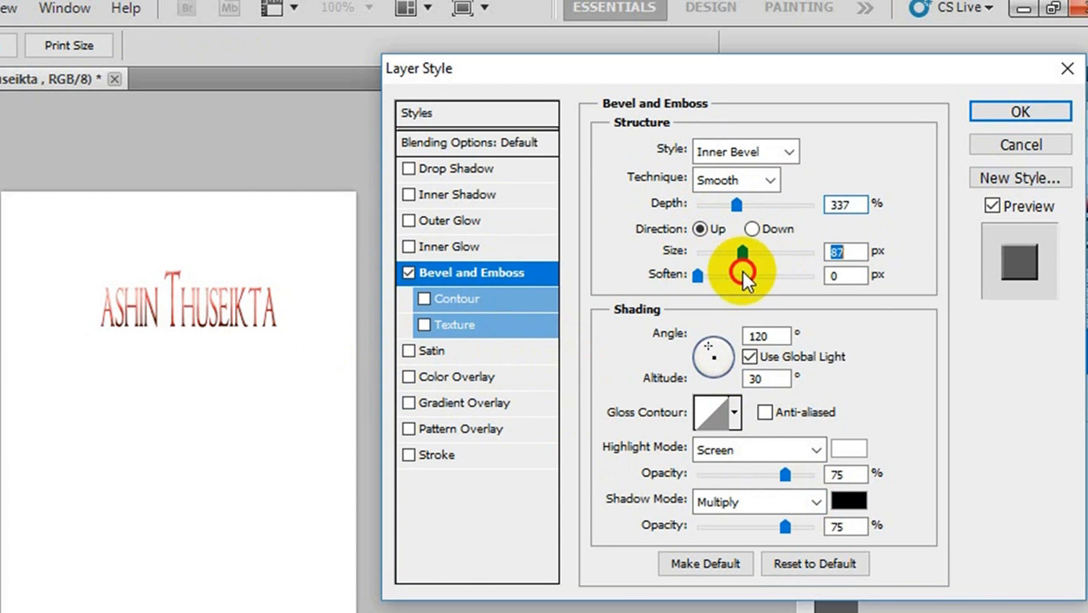
- Try green 0ee80e as the bevel's shadow color
left_click(855, 502)
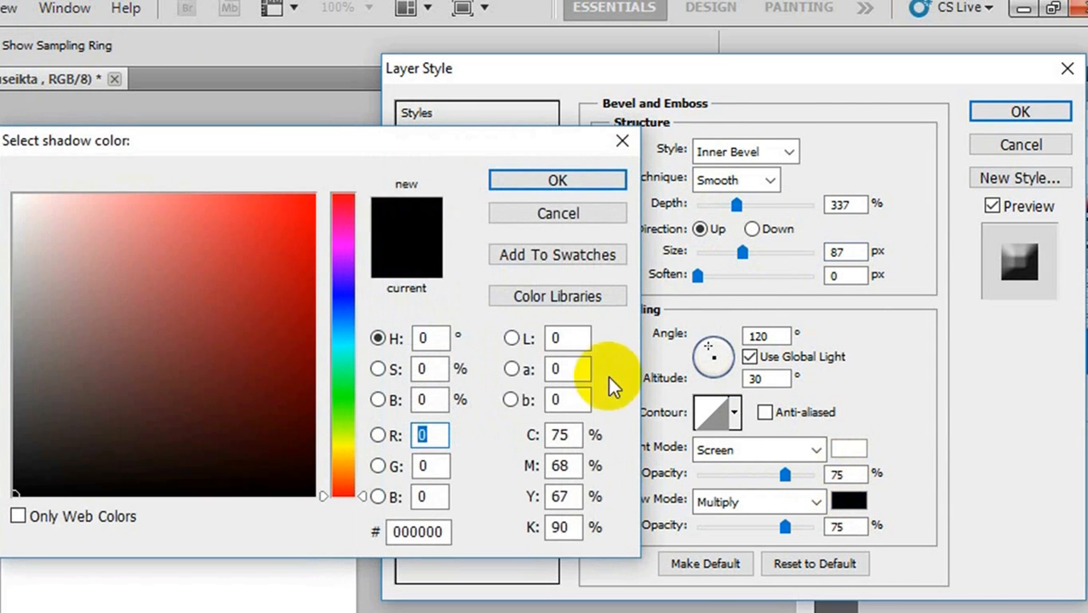
left_click(344, 396)
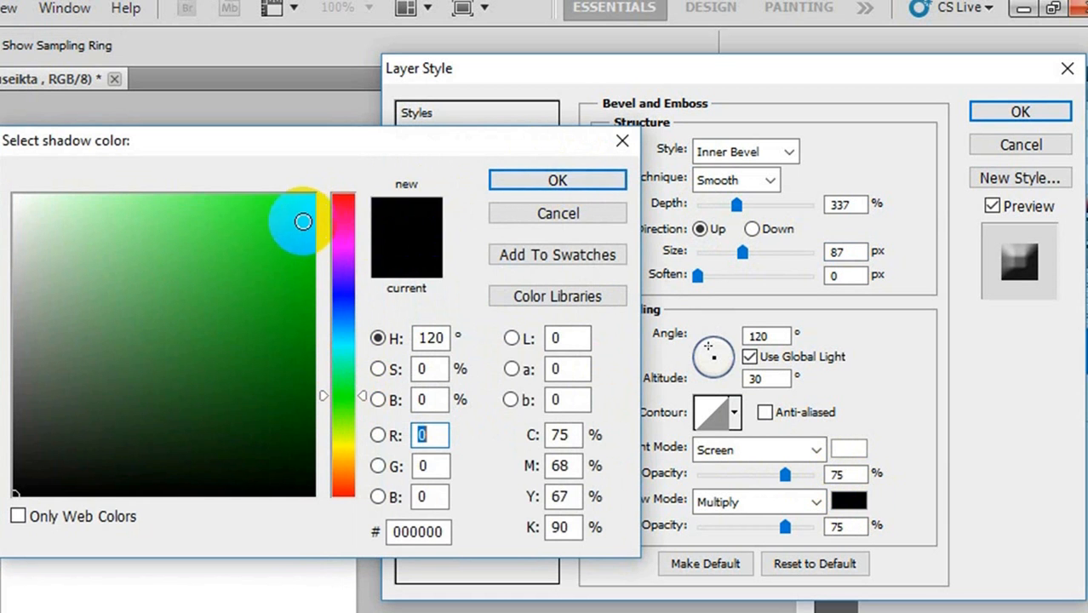
left_click(297, 221)
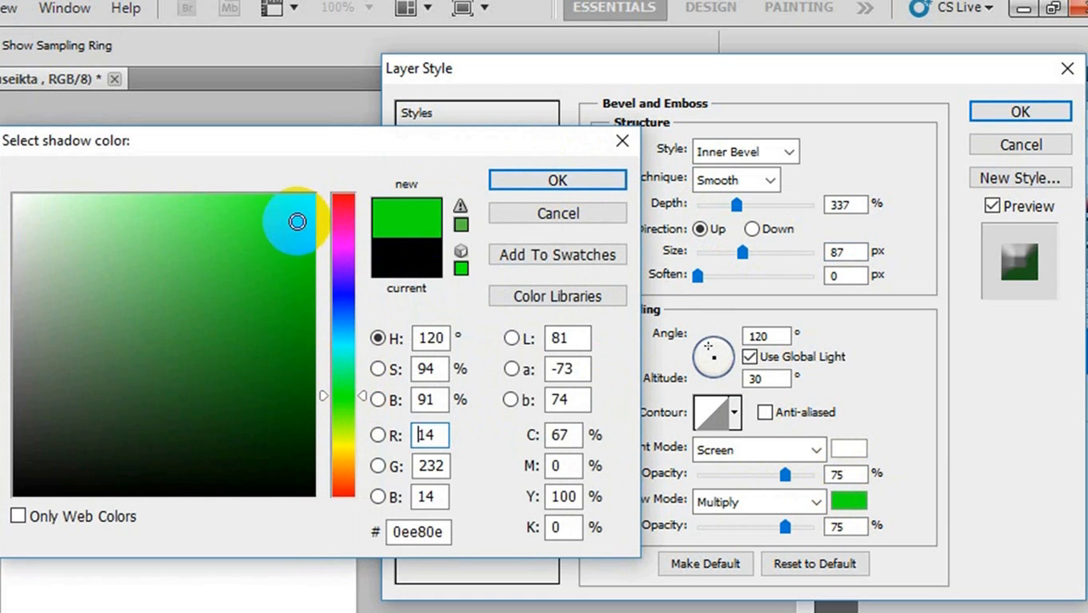
left_click(549, 177)
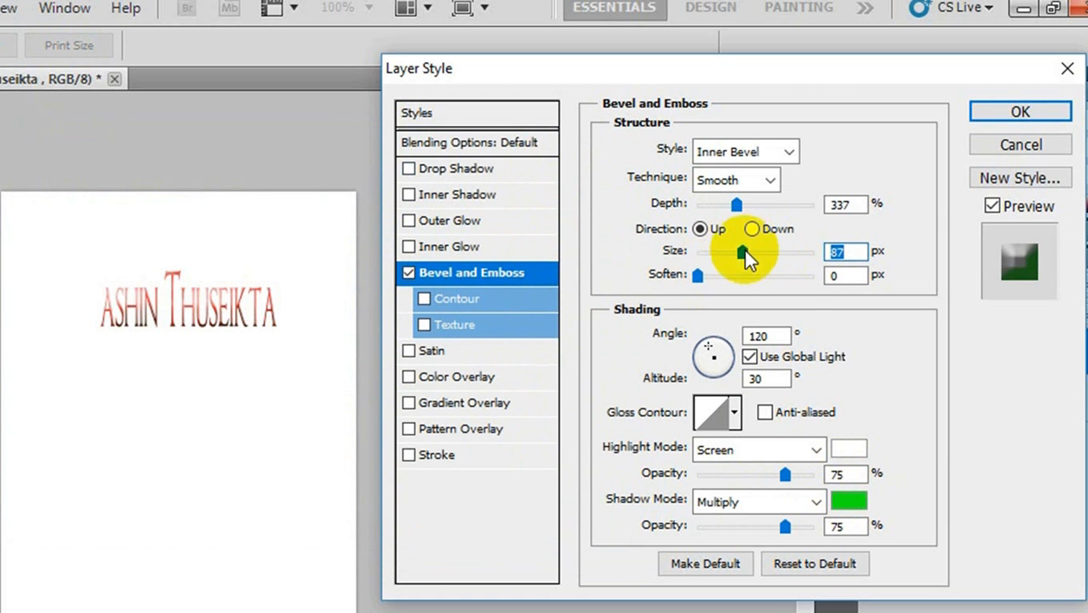
- Try the Emboss style with a size of 79 px and soften of 7 px, and discard all the layer style changes
left_click_drag(744, 252, 803, 256)
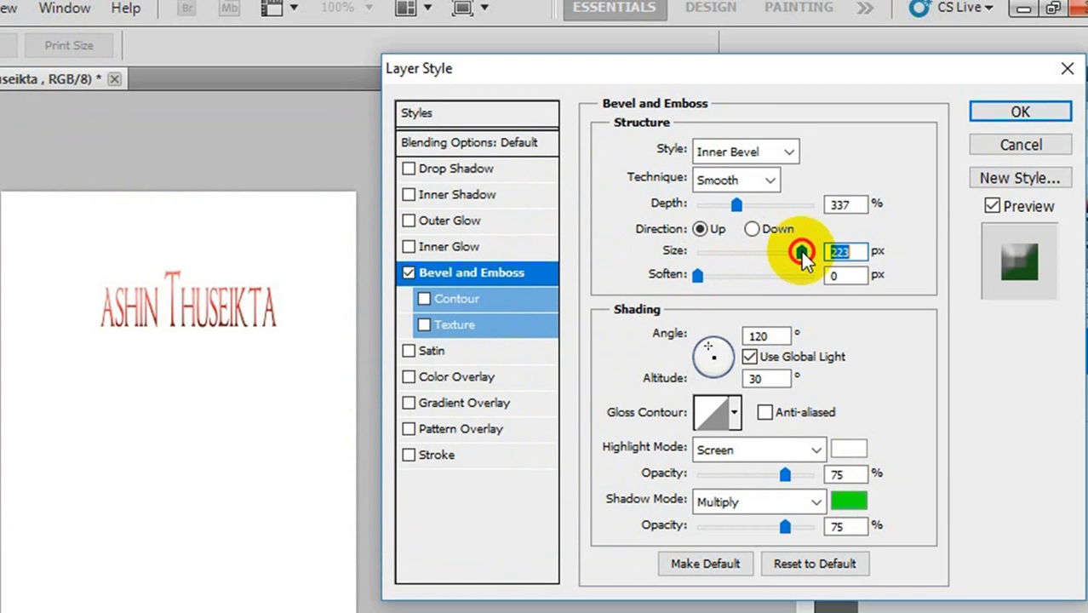
left_click(788, 152)
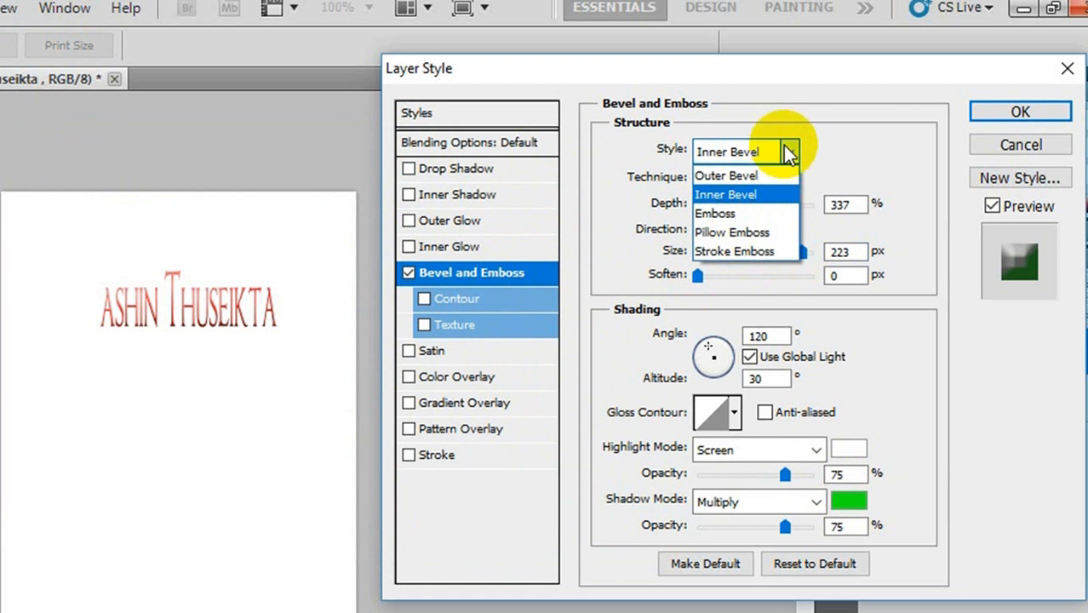
left_click(732, 213)
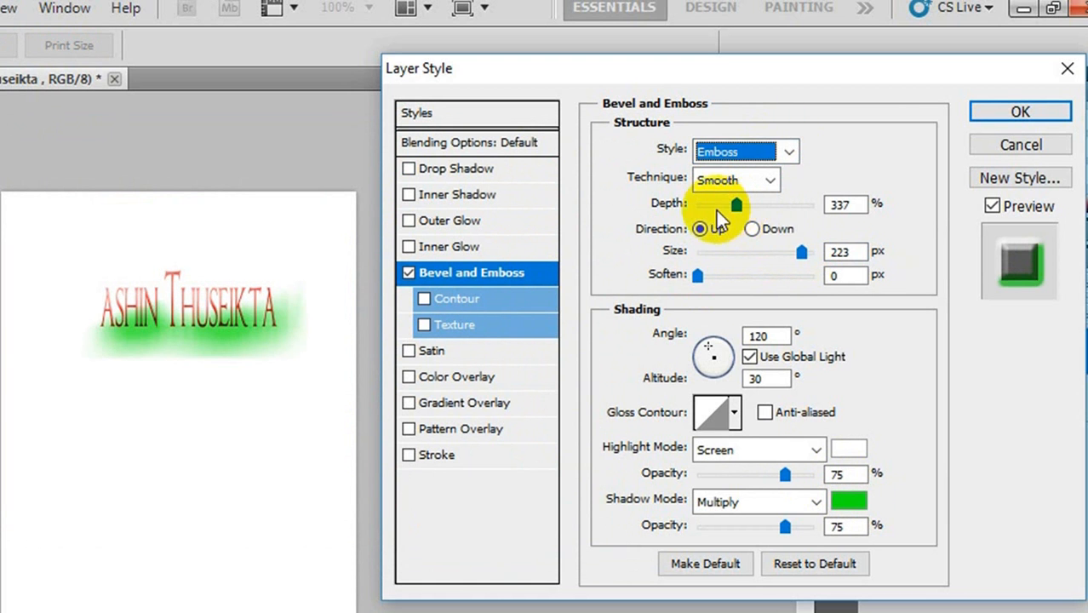
left_click_drag(801, 252, 742, 280)
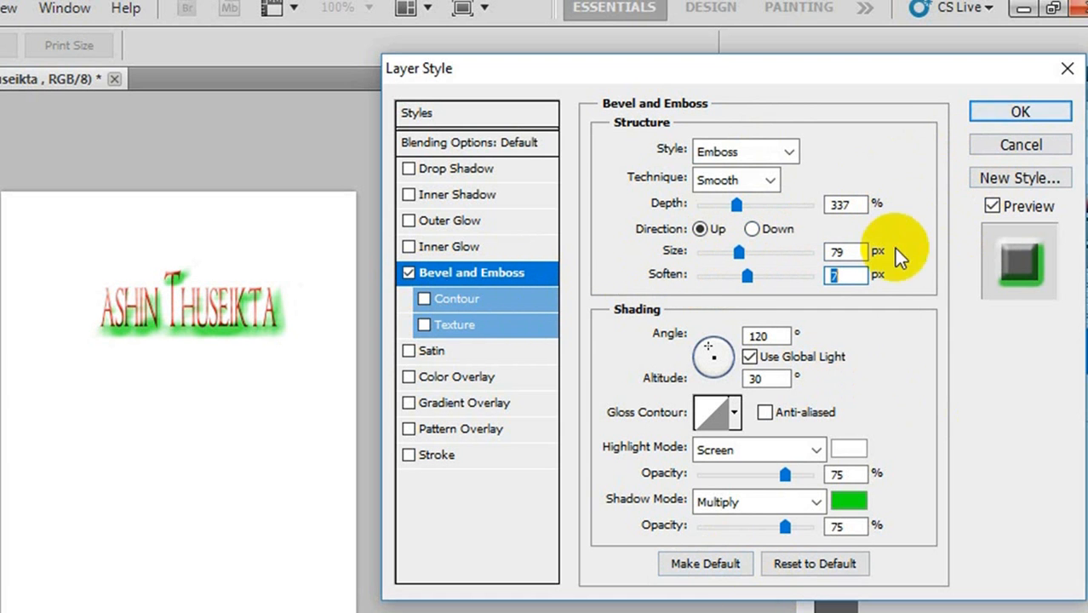
left_click(1013, 147)
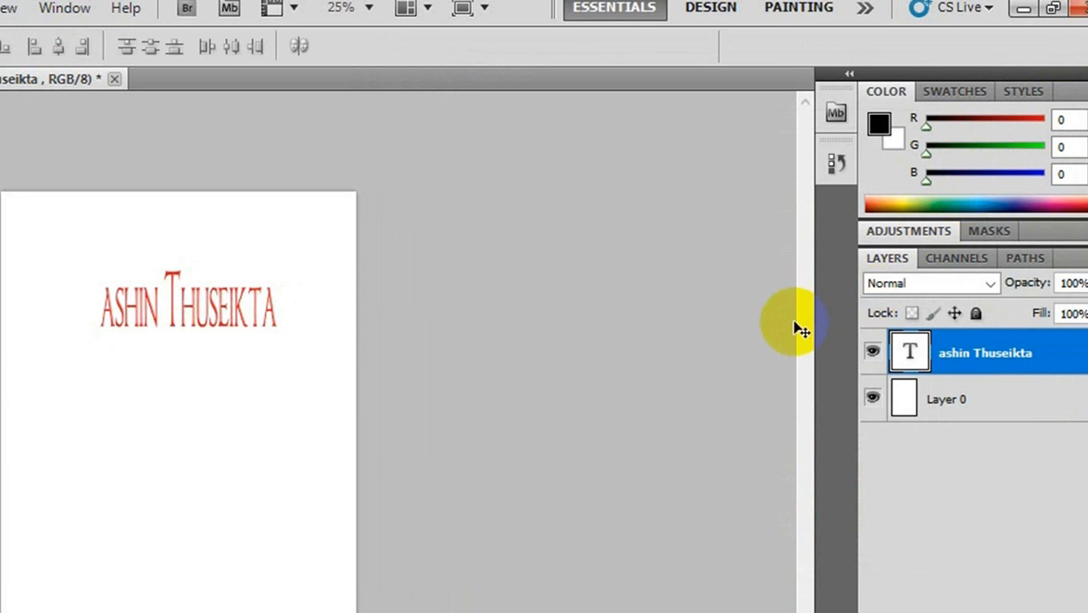